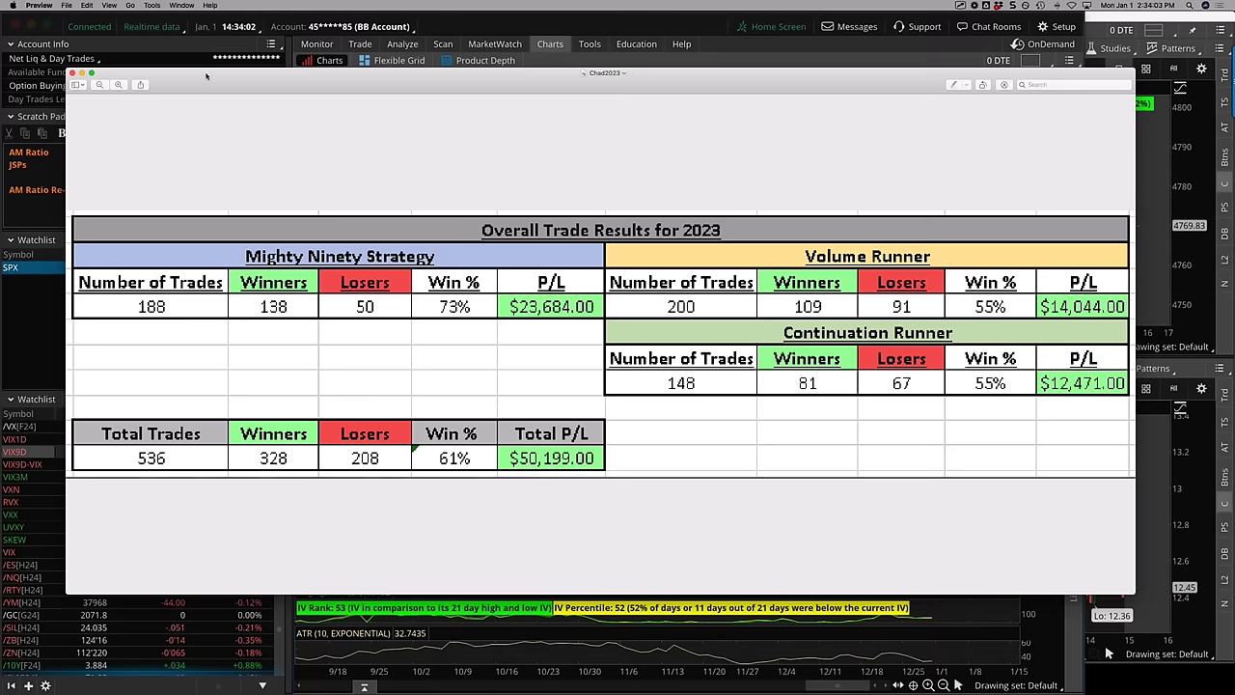
# Close the Preview window holding the Overall Trade Results for 2023 table.
pyautogui.press('super+w')
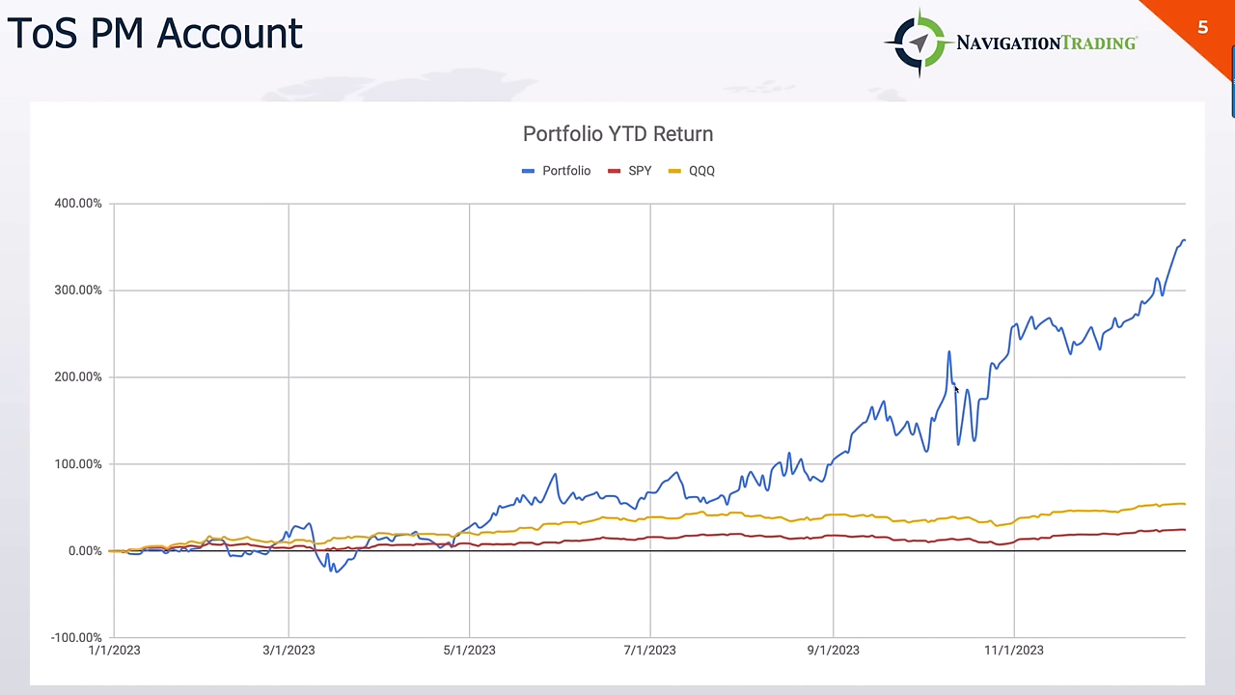
pyautogui.moveTo(928, 444)
pyautogui.mouseDown()
pyautogui.moveTo(959, 436)
pyautogui.moveTo(1007, 364)
pyautogui.mouseUp()
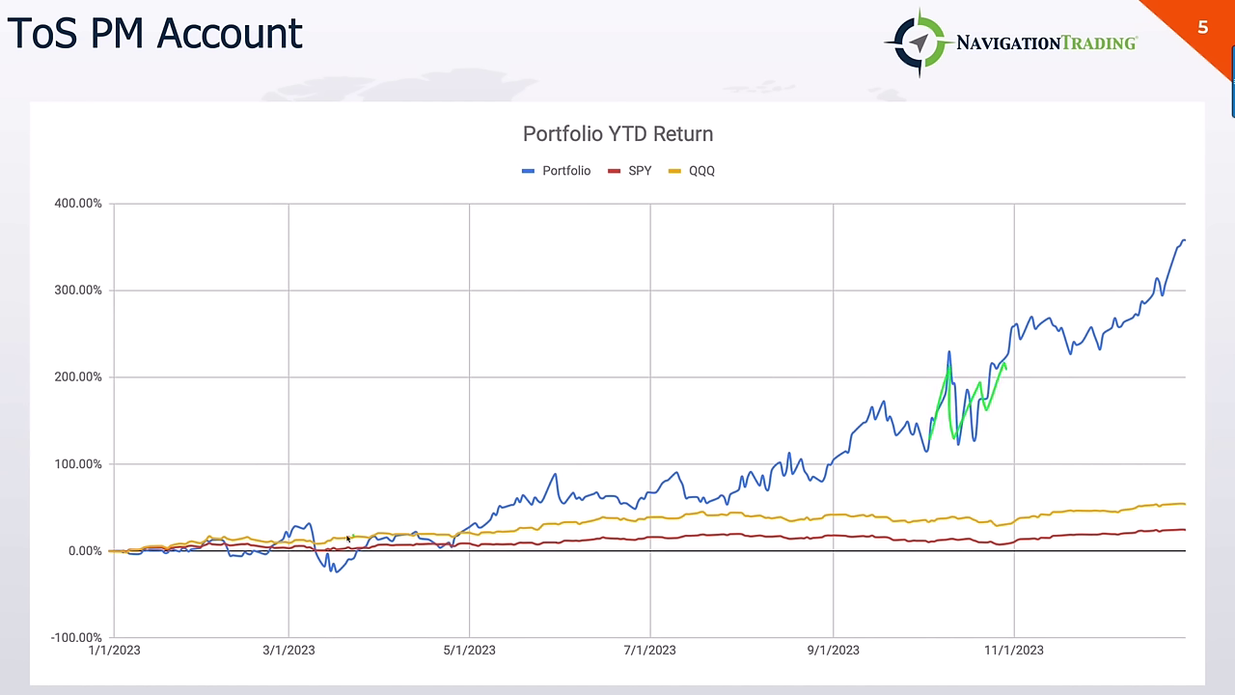
pyautogui.moveTo(307, 526); pyautogui.dragTo(340, 577)
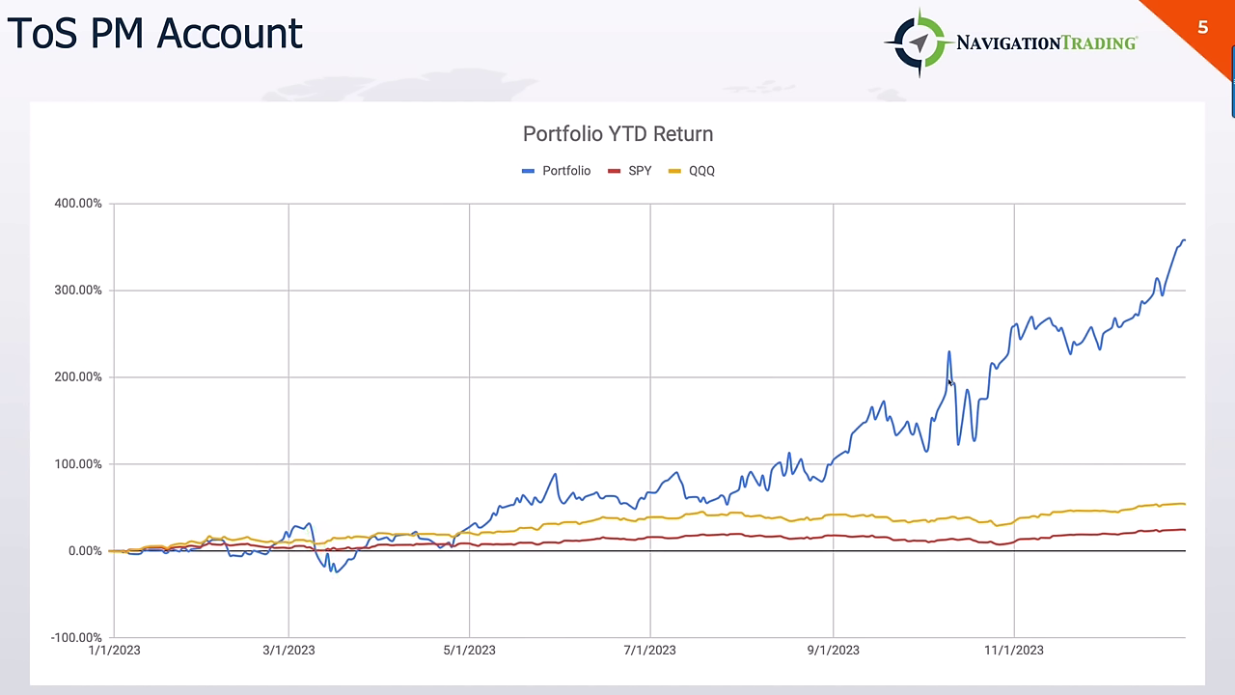
pyautogui.moveTo(929, 433)
pyautogui.mouseDown()
pyautogui.moveTo(940, 376)
pyautogui.moveTo(952, 422)
pyautogui.moveTo(965, 400)
pyautogui.mouseUp()
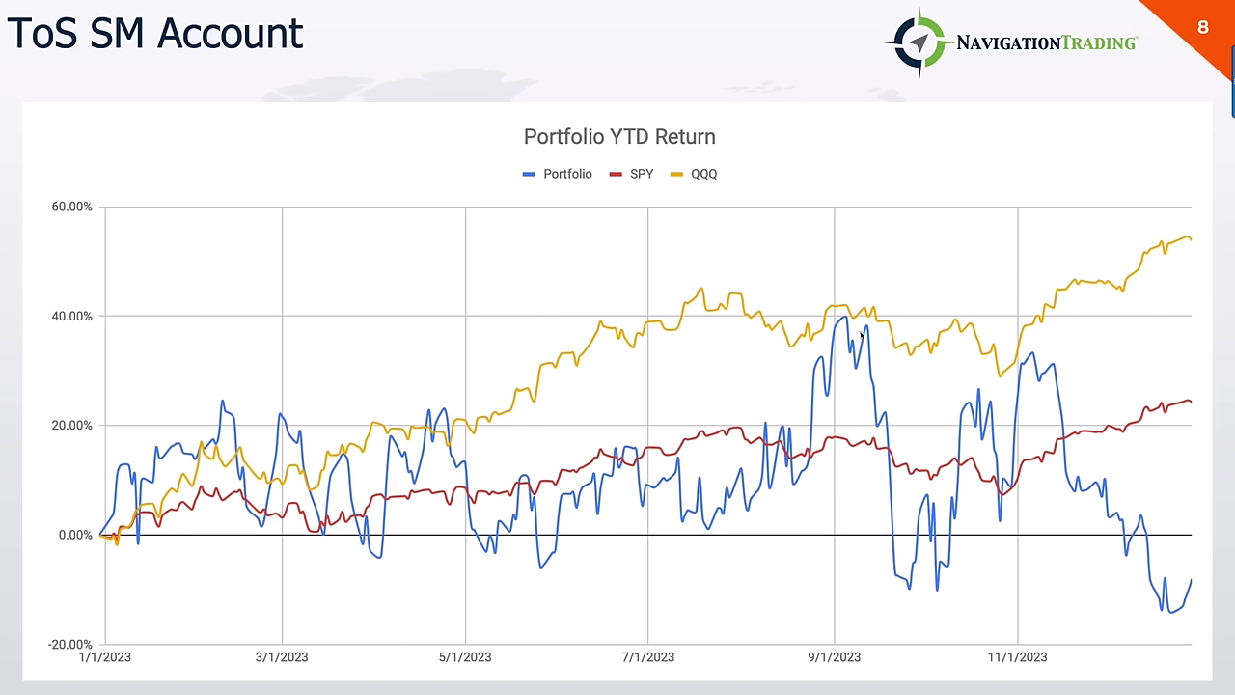
# Mark the Portfolio drops near 9/1 and after 11/1 with the pen.
pyautogui.moveTo(860, 334); pyautogui.dragTo(906, 582)
pyautogui.moveTo(1043, 382); pyautogui.dragTo(1154, 572)
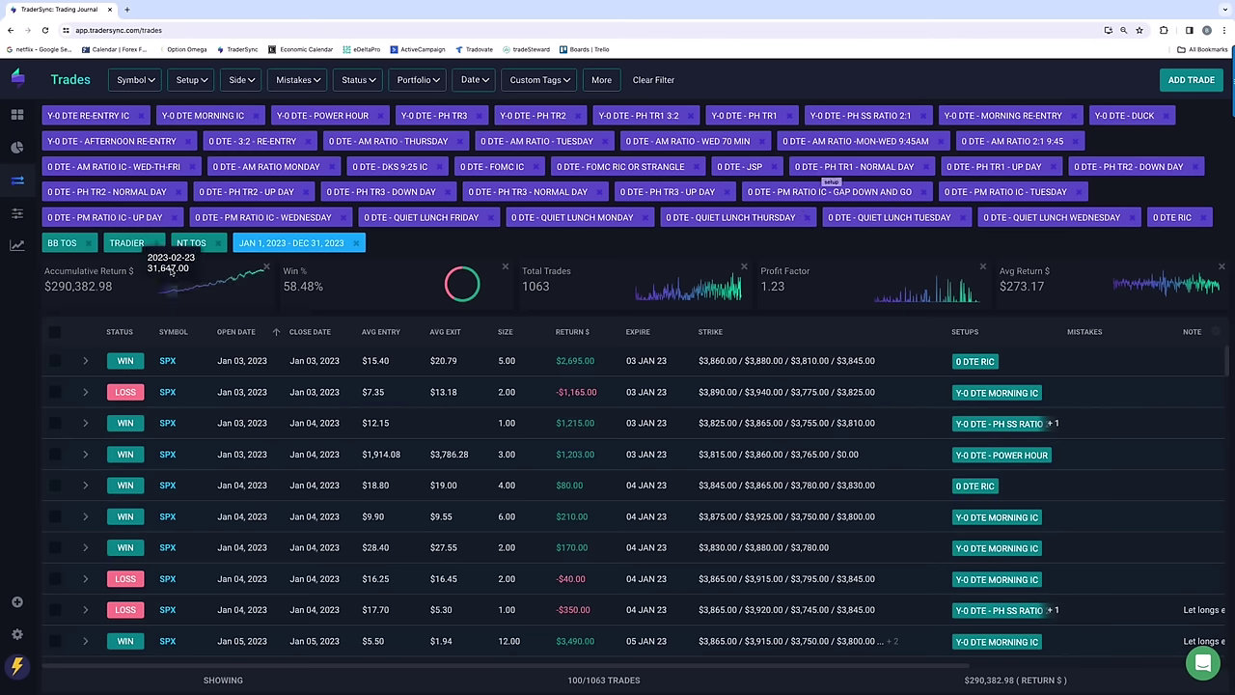
pyautogui.moveTo(51, 303)
pyautogui.mouseDown()
pyautogui.moveTo(116, 302)
pyautogui.moveTo(135, 280)
pyautogui.moveTo(89, 268)
pyautogui.moveTo(45, 282)
pyautogui.moveTo(56, 309)
pyautogui.mouseUp()
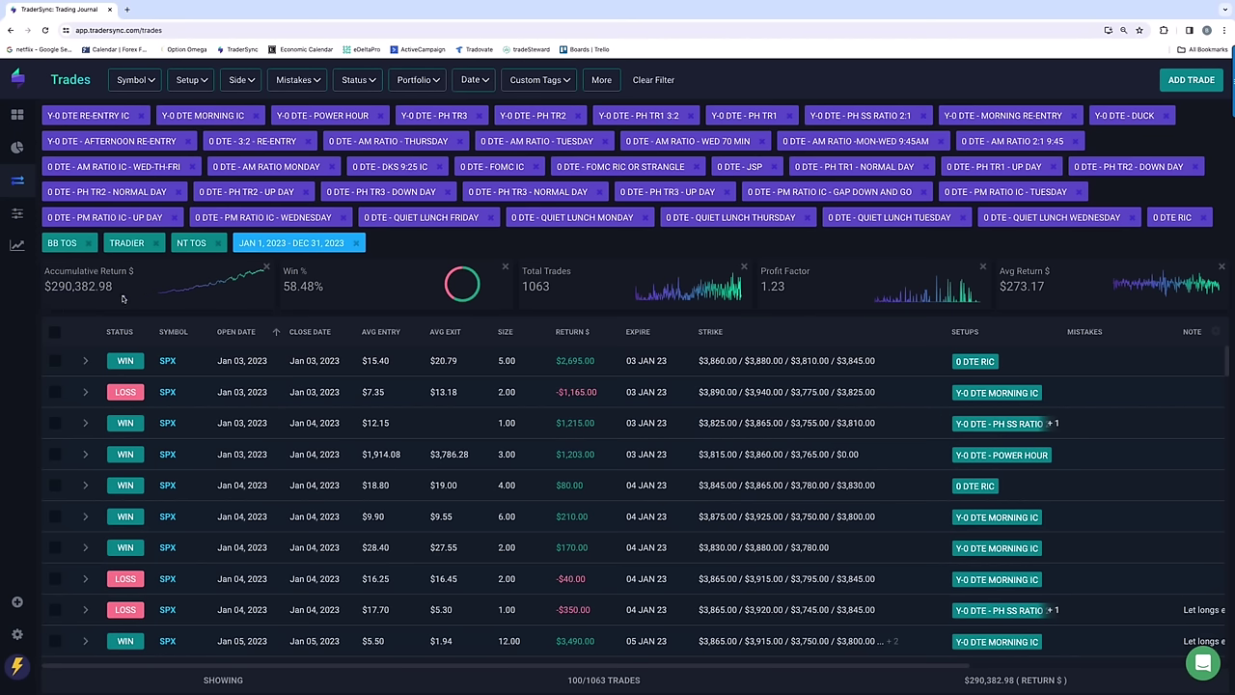
pyautogui.moveTo(120, 299); pyautogui.dragTo(200, 269)
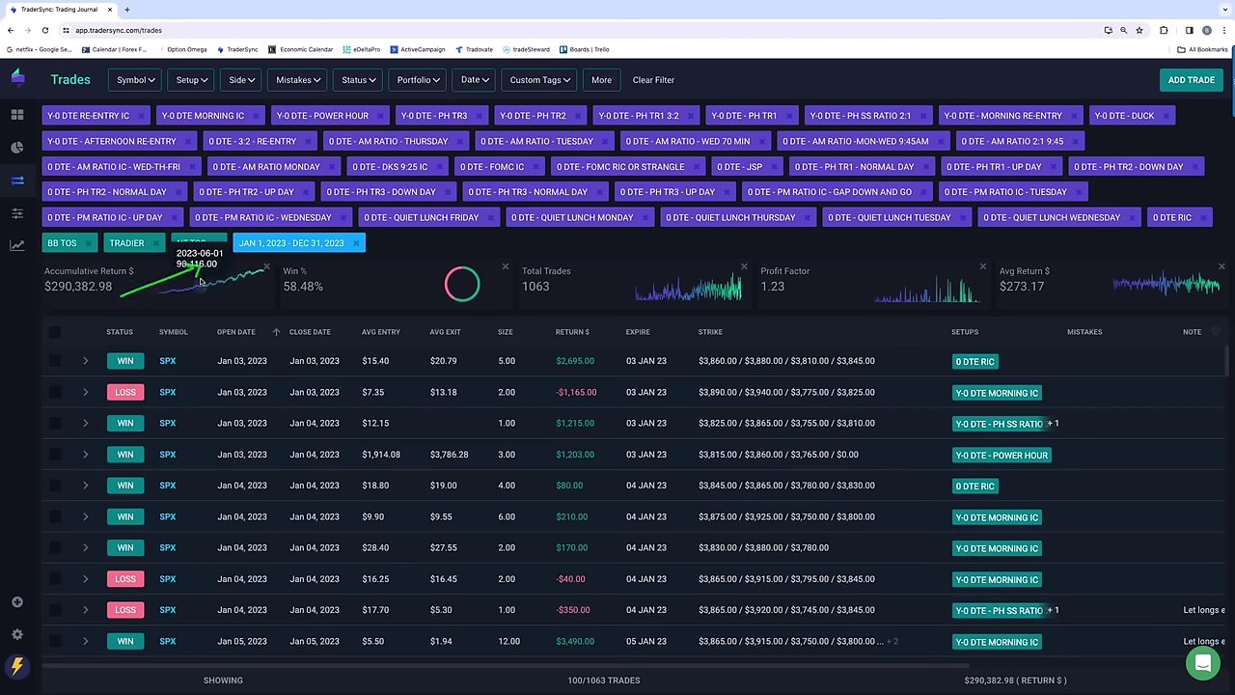
pyautogui.moveTo(48, 302); pyautogui.dragTo(107, 304)
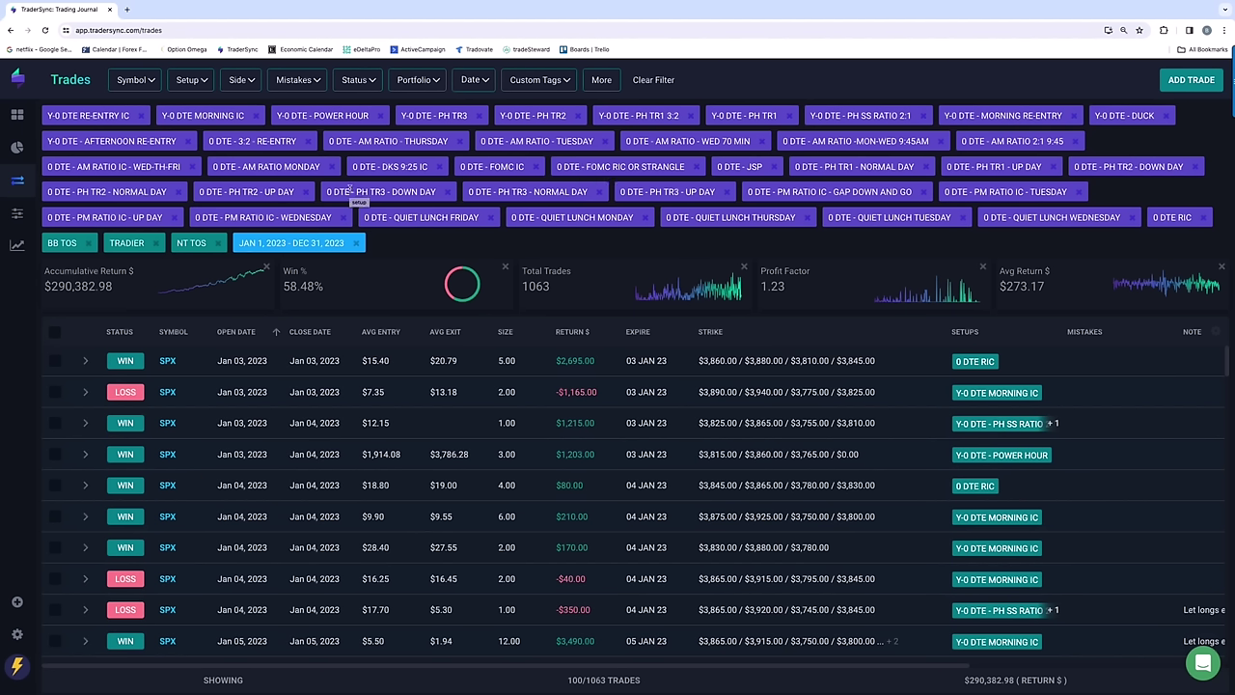
# Exclude the 0 DTE, AM Ratio, FOMC and JSP setups from the setup filter.
pyautogui.click(189, 80)
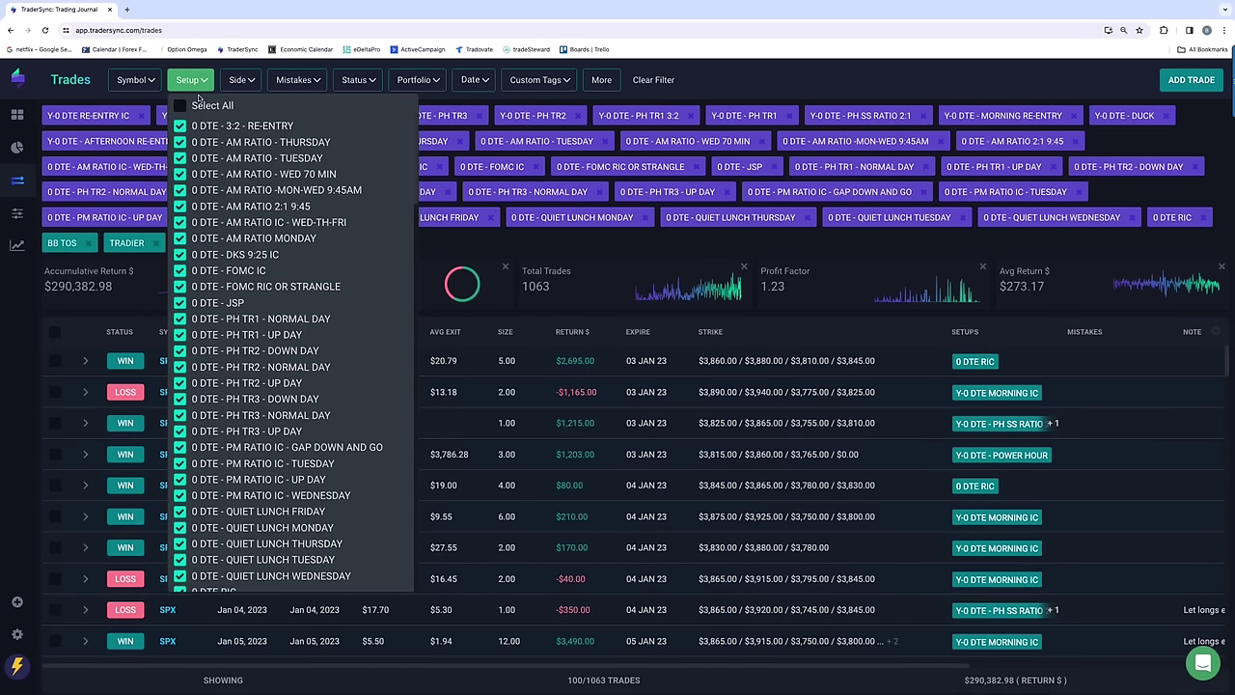
pyautogui.click(181, 127)
pyautogui.click(180, 142)
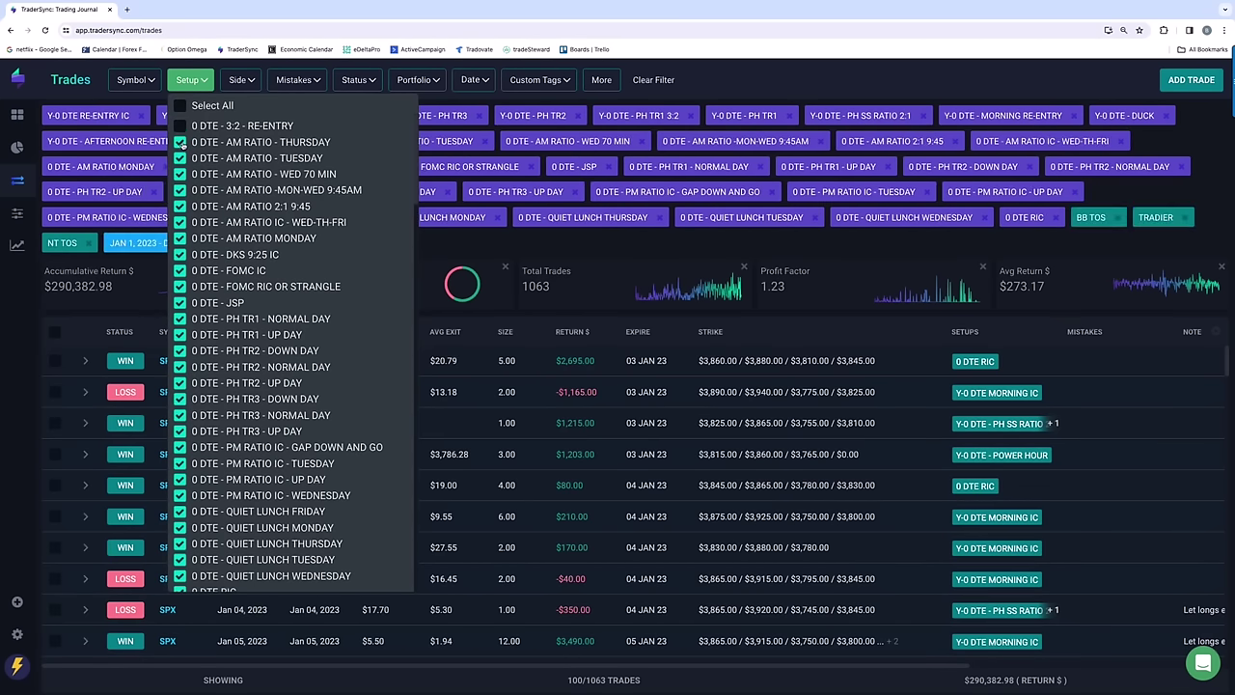
pyautogui.click(181, 157)
pyautogui.click(181, 175)
pyautogui.click(180, 190)
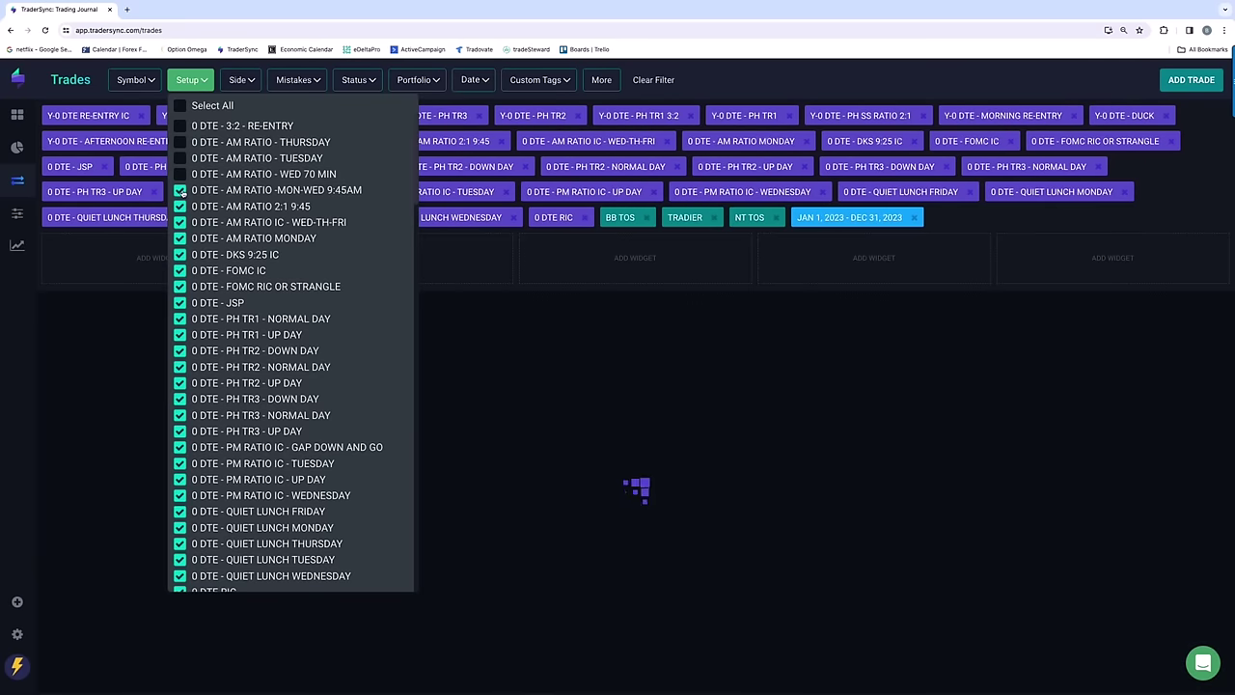
pyautogui.click(181, 206)
pyautogui.click(181, 222)
pyautogui.click(180, 238)
pyautogui.click(179, 255)
pyautogui.click(179, 270)
pyautogui.click(180, 287)
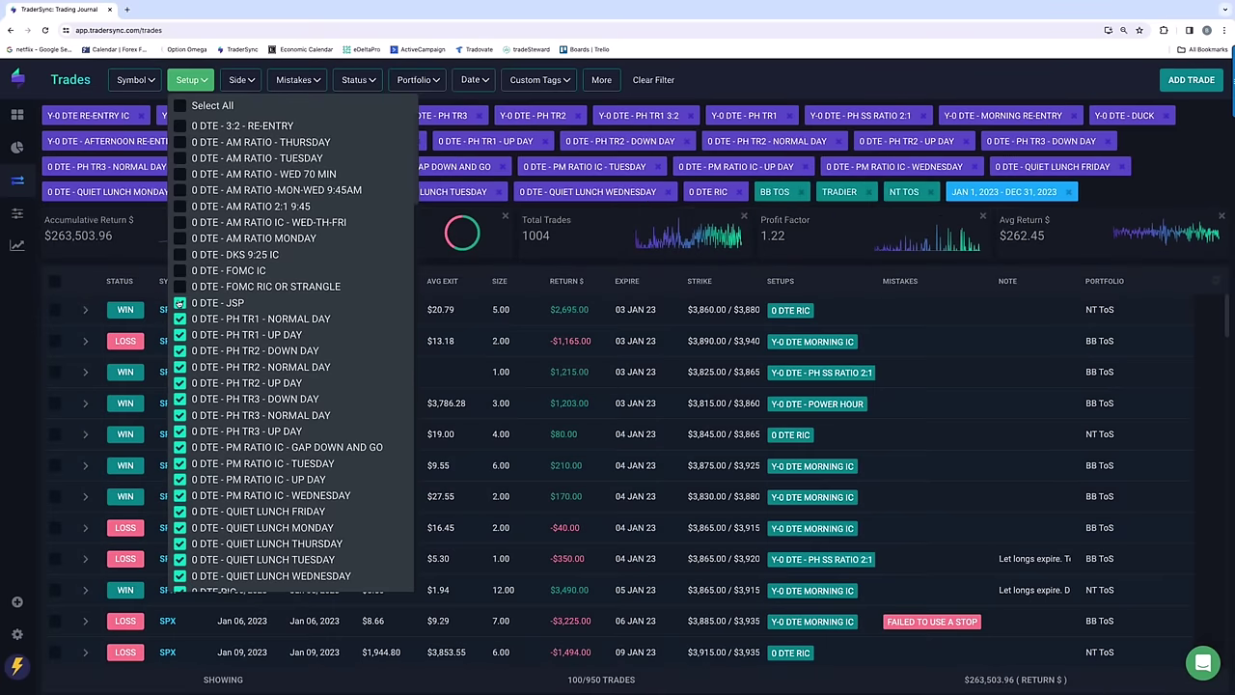
pyautogui.click(180, 303)
# Exclude the PM Ratio IC, Quiet Lunch and 0 DTE RIC setups.
pyautogui.click(180, 446)
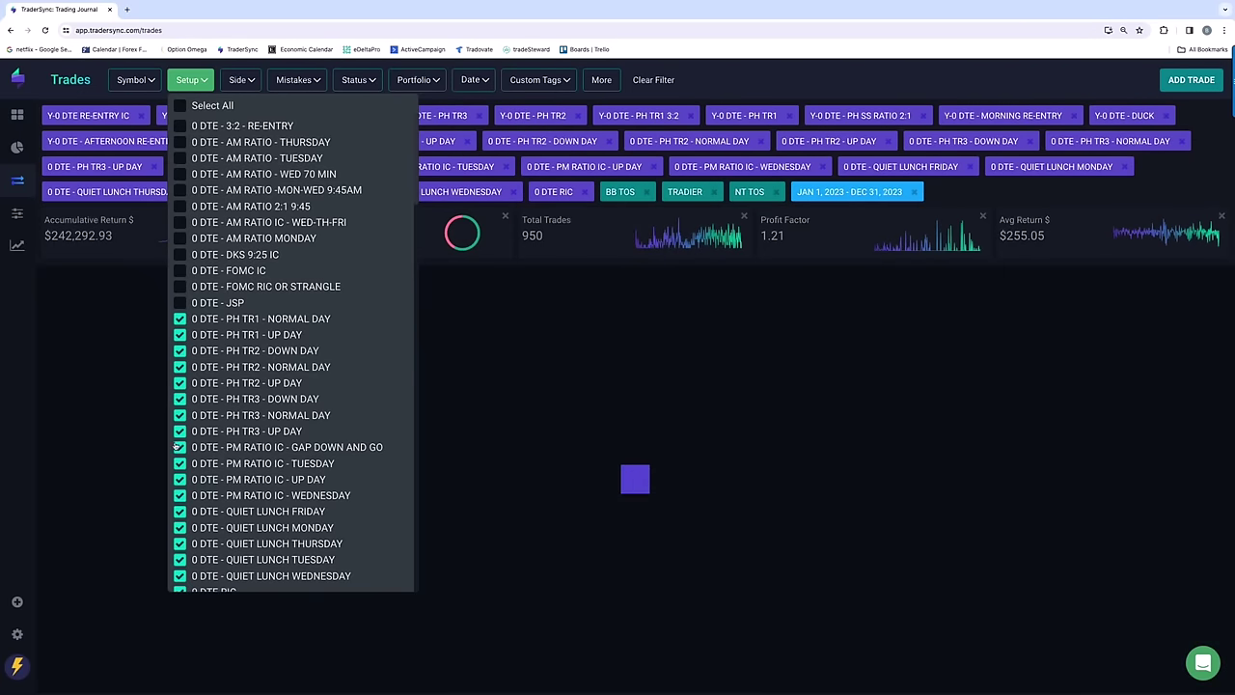
pyautogui.click(179, 463)
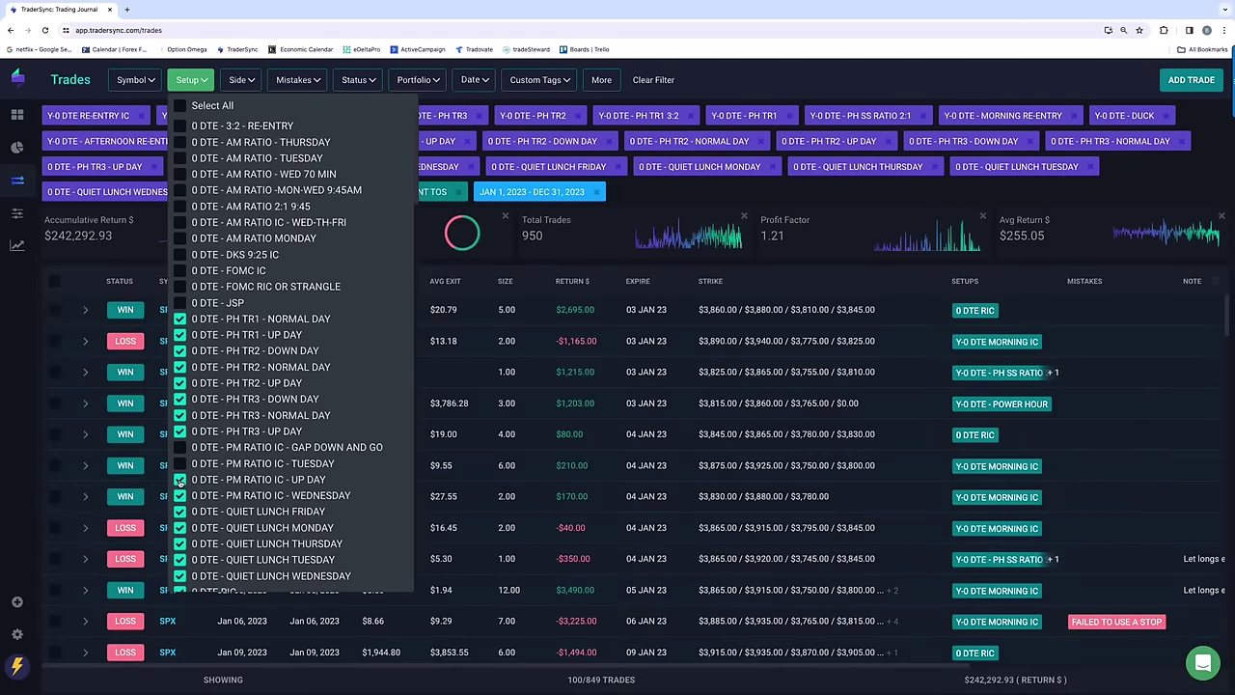
pyautogui.click(180, 479)
pyautogui.click(180, 495)
pyautogui.click(180, 511)
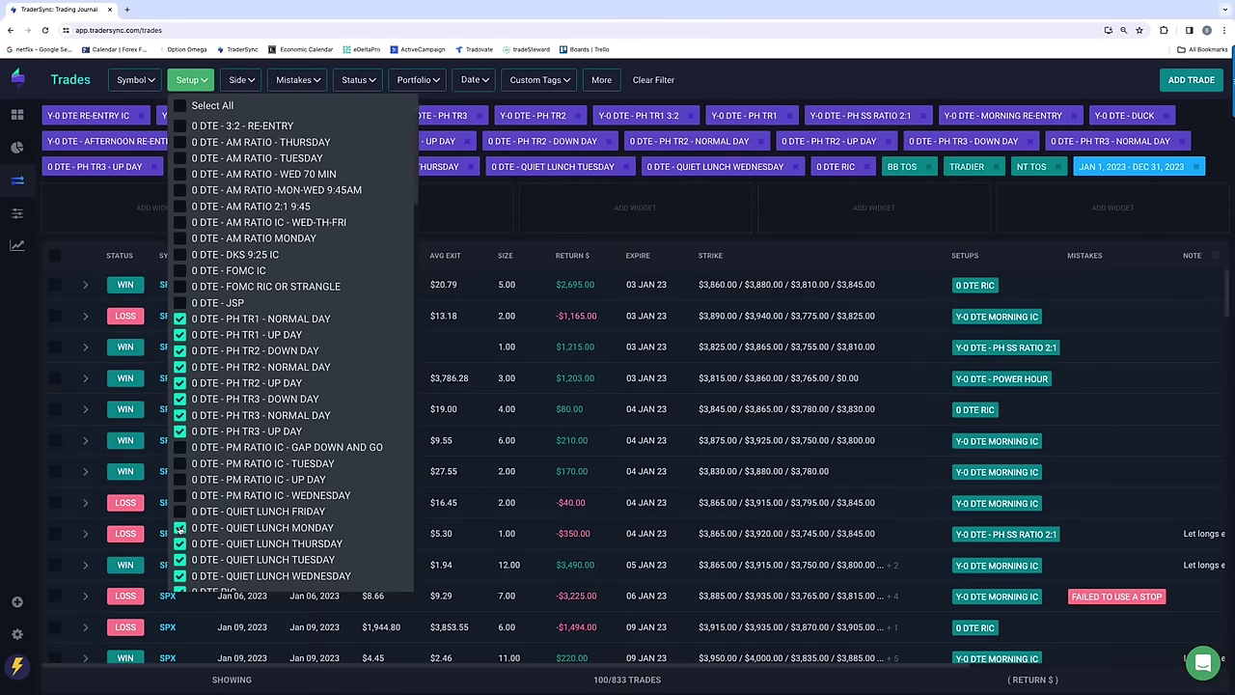
pyautogui.click(180, 527)
pyautogui.click(180, 543)
pyautogui.click(181, 560)
pyautogui.scroll(-2, 182, 526)
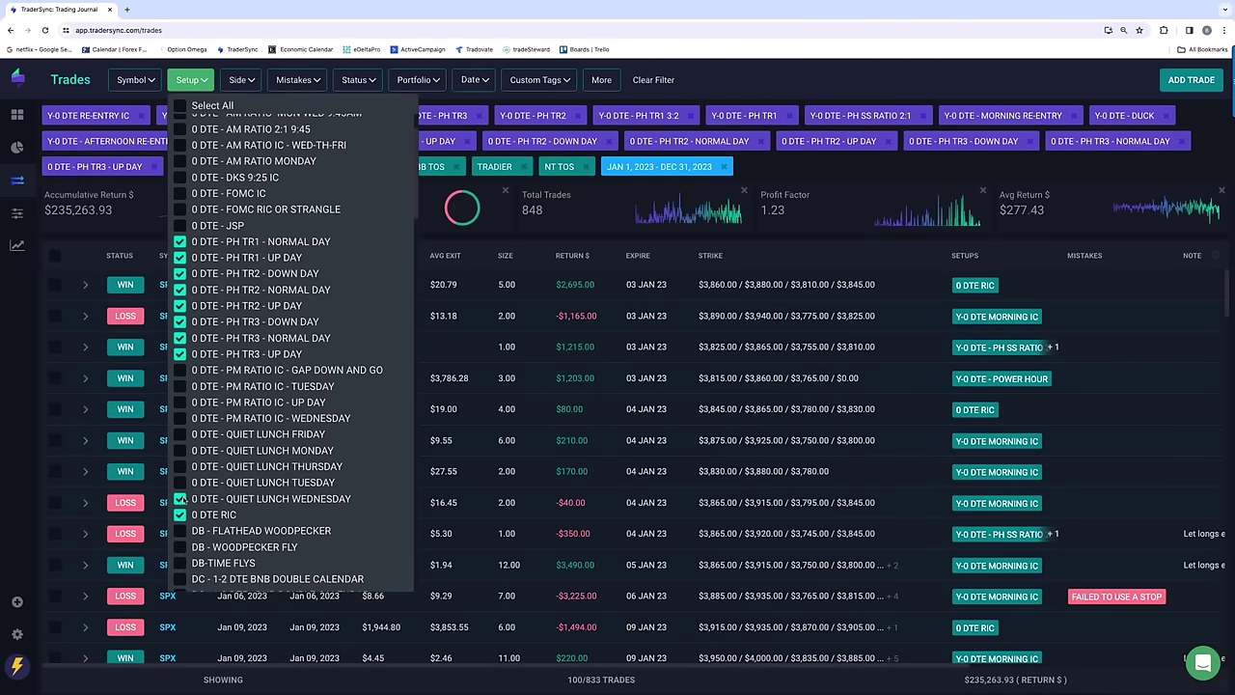
pyautogui.click(180, 499)
pyautogui.click(179, 514)
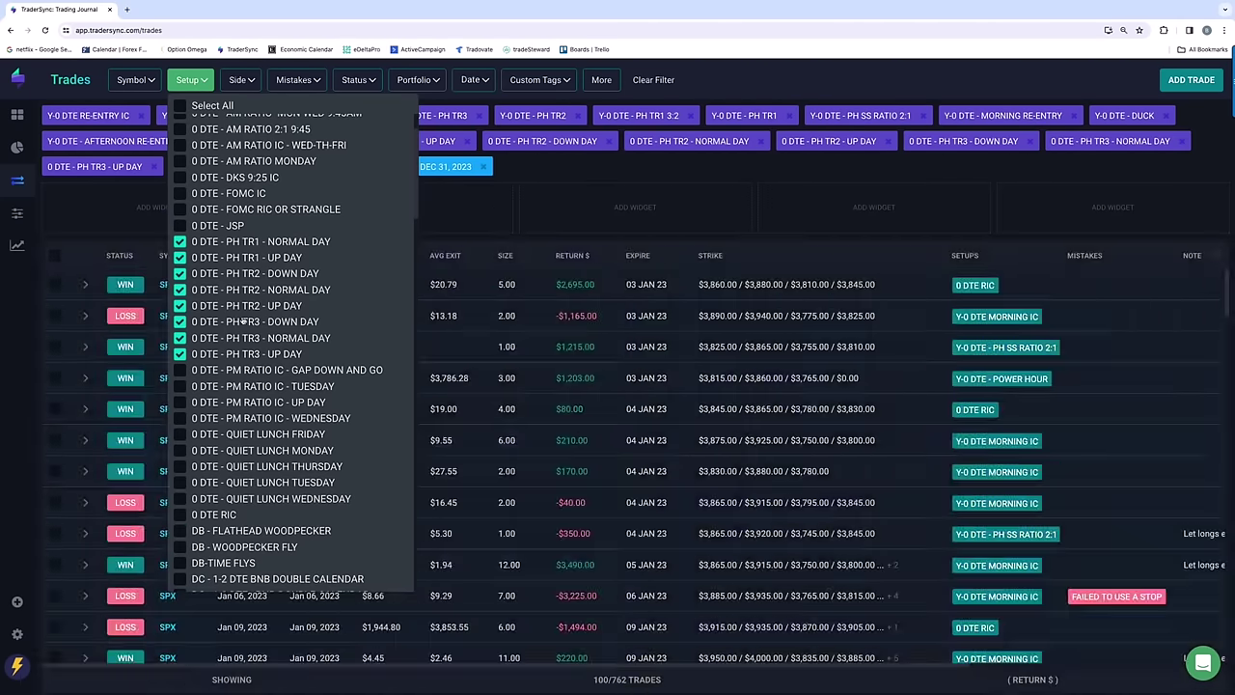
# Exclude the five Y-0 DTE re-entry, Duck and IC setups and close the list.
pyautogui.scroll(-15, 275, 342)
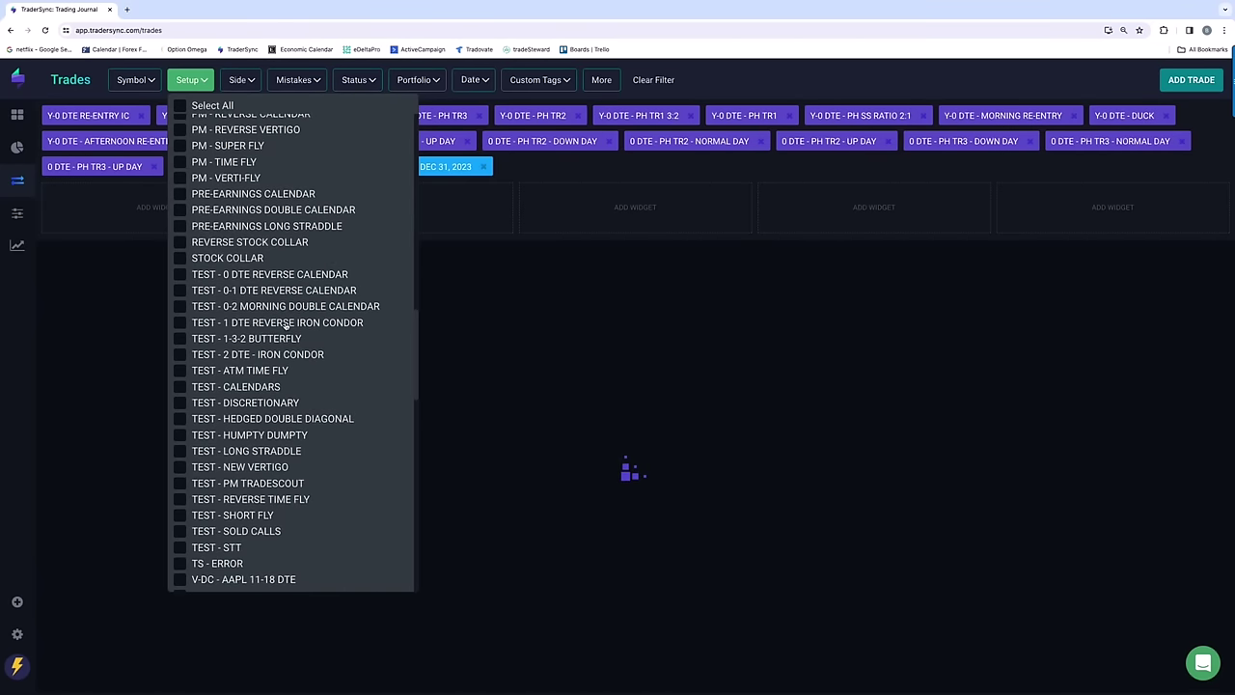
pyautogui.scroll(-2, 285, 325)
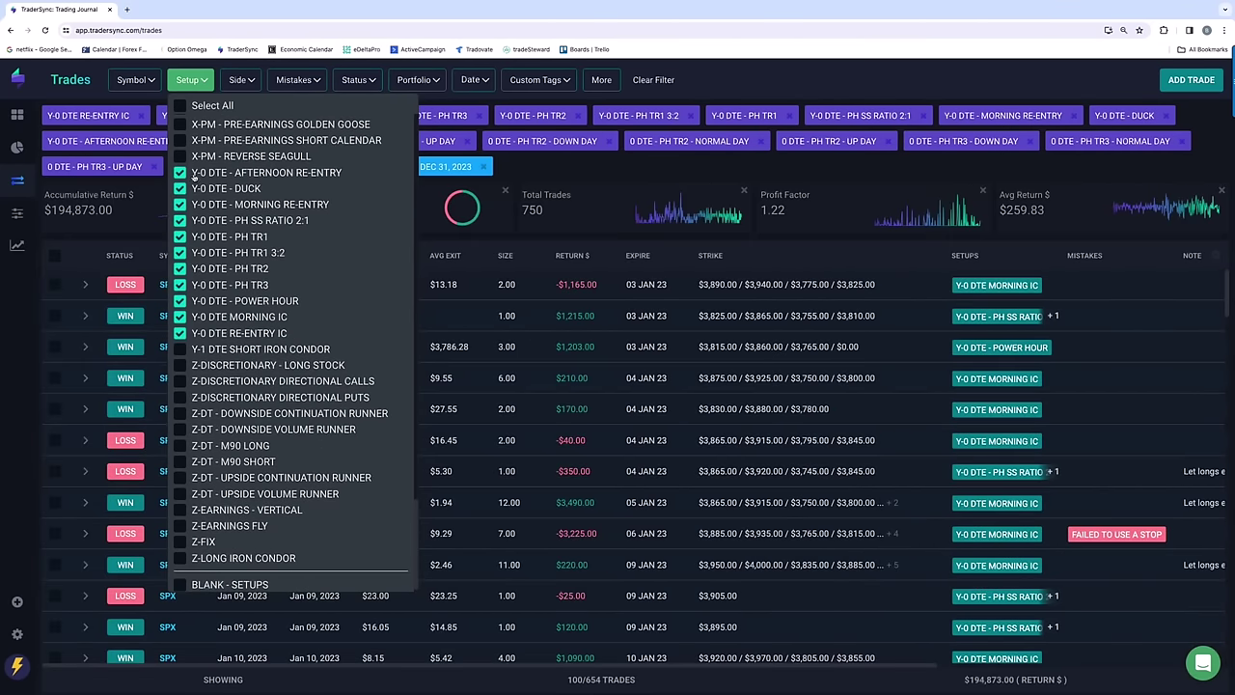
pyautogui.click(180, 172)
pyautogui.click(180, 188)
pyautogui.click(180, 204)
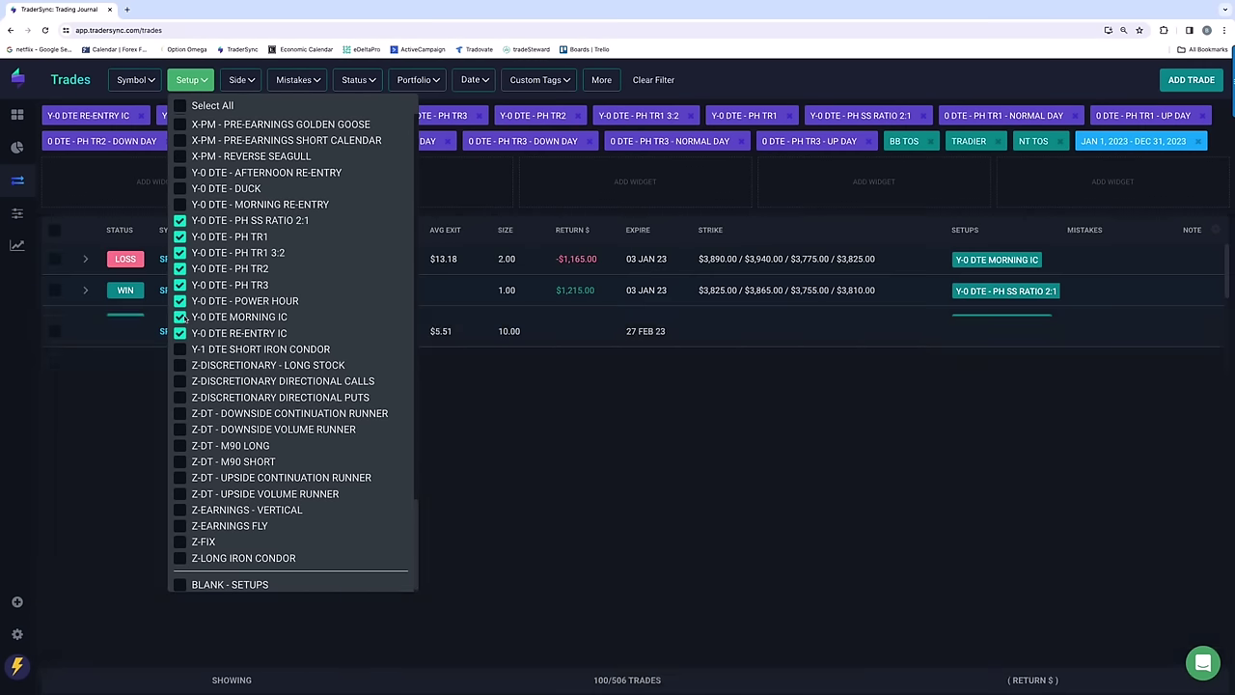
pyautogui.click(180, 317)
pyautogui.click(179, 333)
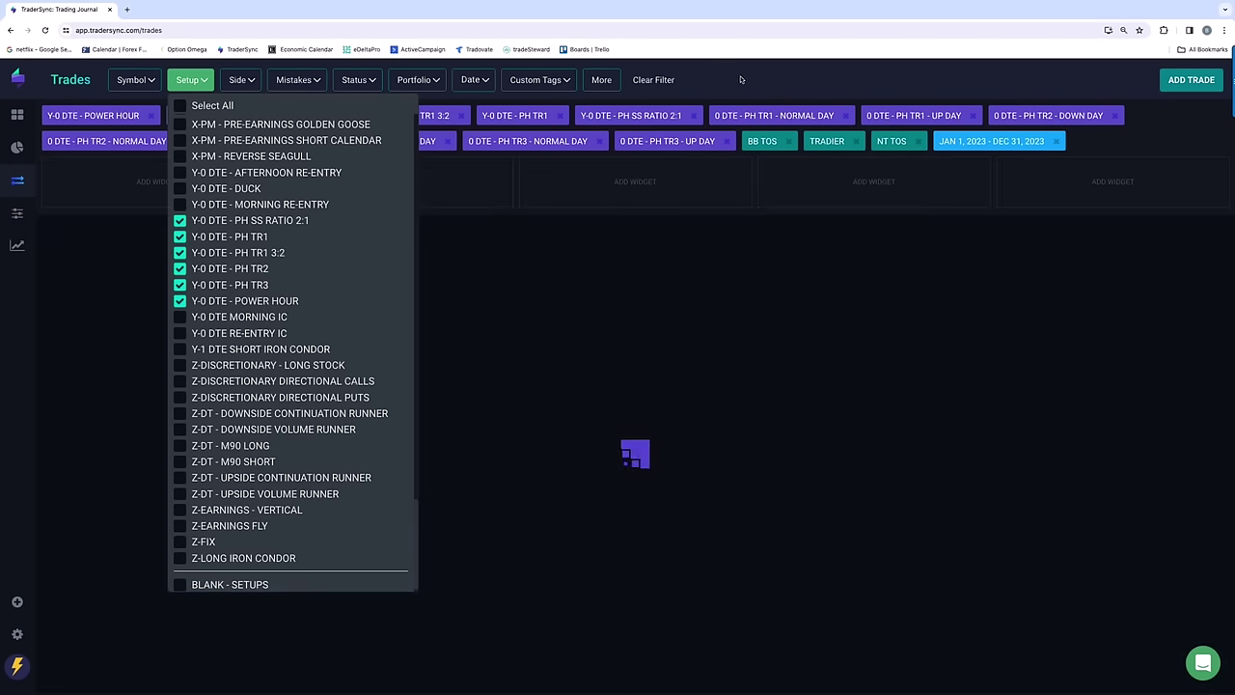
pyautogui.click(741, 79)
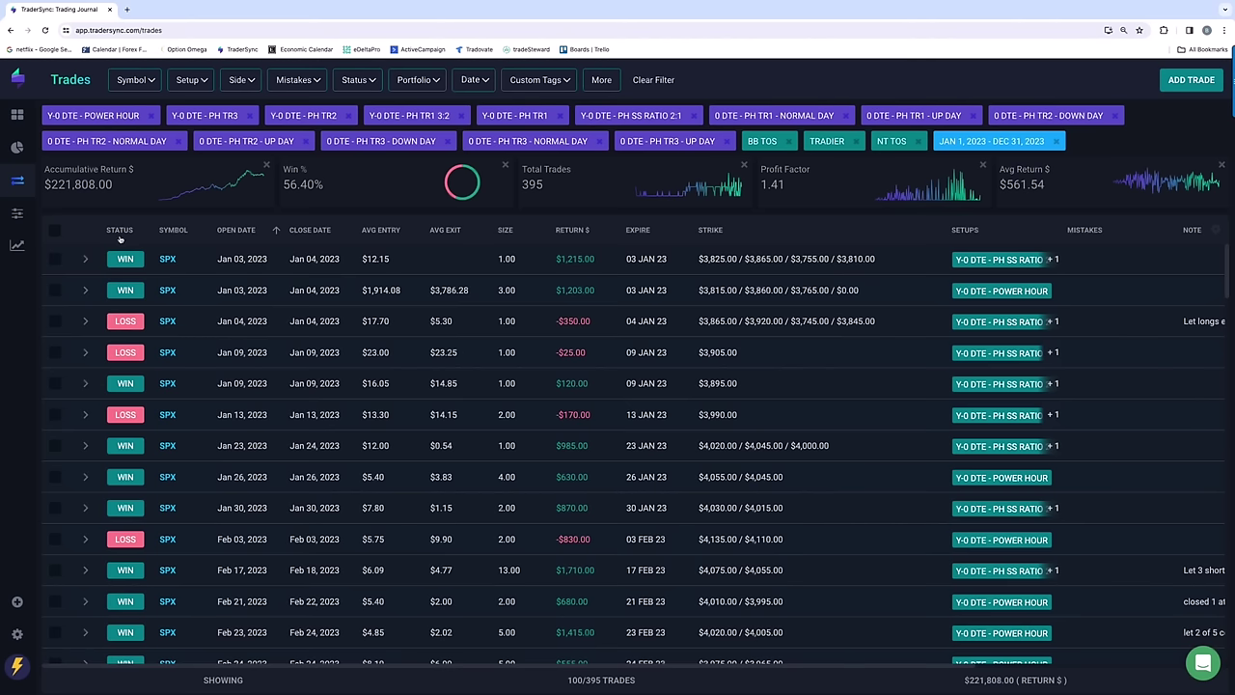
# Clear every setup from the filter, removing the PH and Power Hour setups.
pyautogui.click(191, 79)
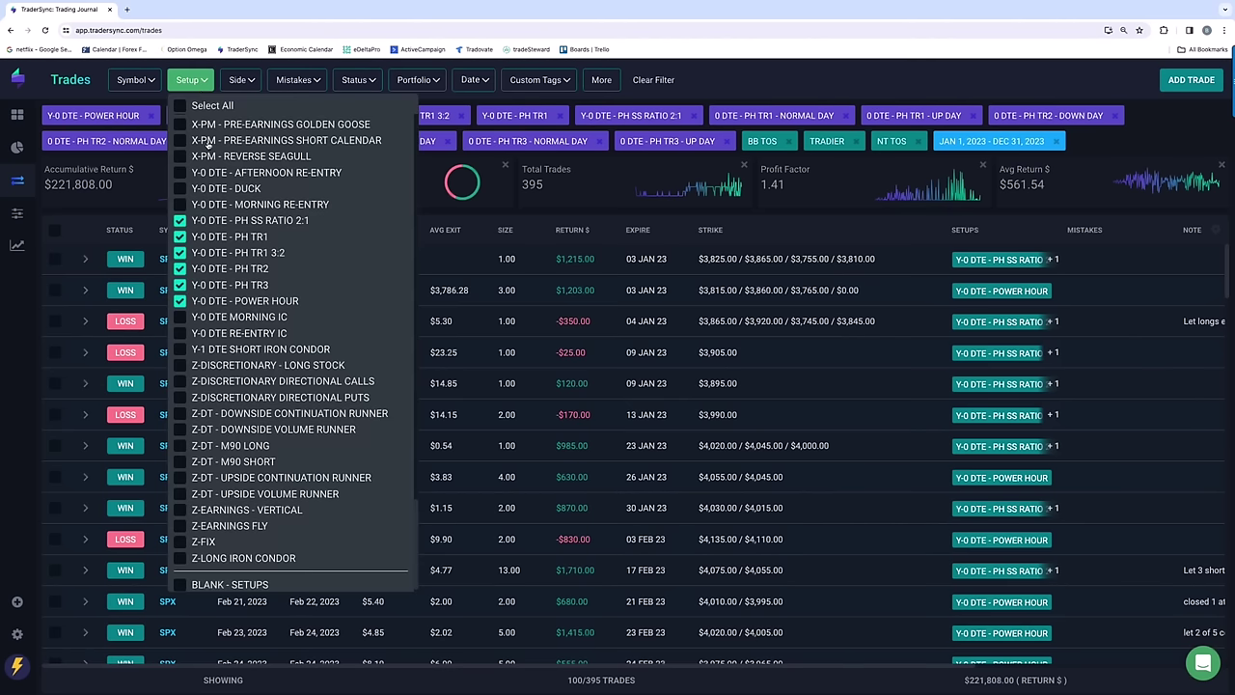
pyautogui.click(179, 220)
pyautogui.click(180, 237)
pyautogui.click(180, 251)
pyautogui.click(179, 268)
pyautogui.click(179, 285)
pyautogui.click(179, 300)
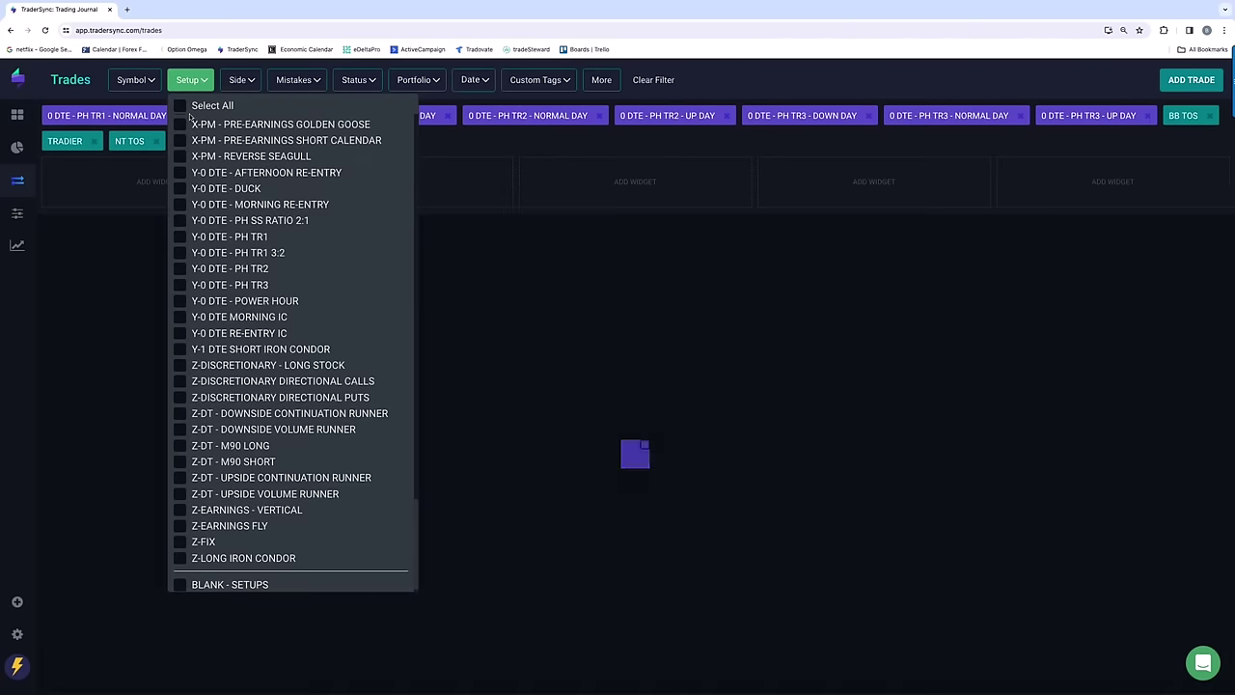
pyautogui.click(181, 106)
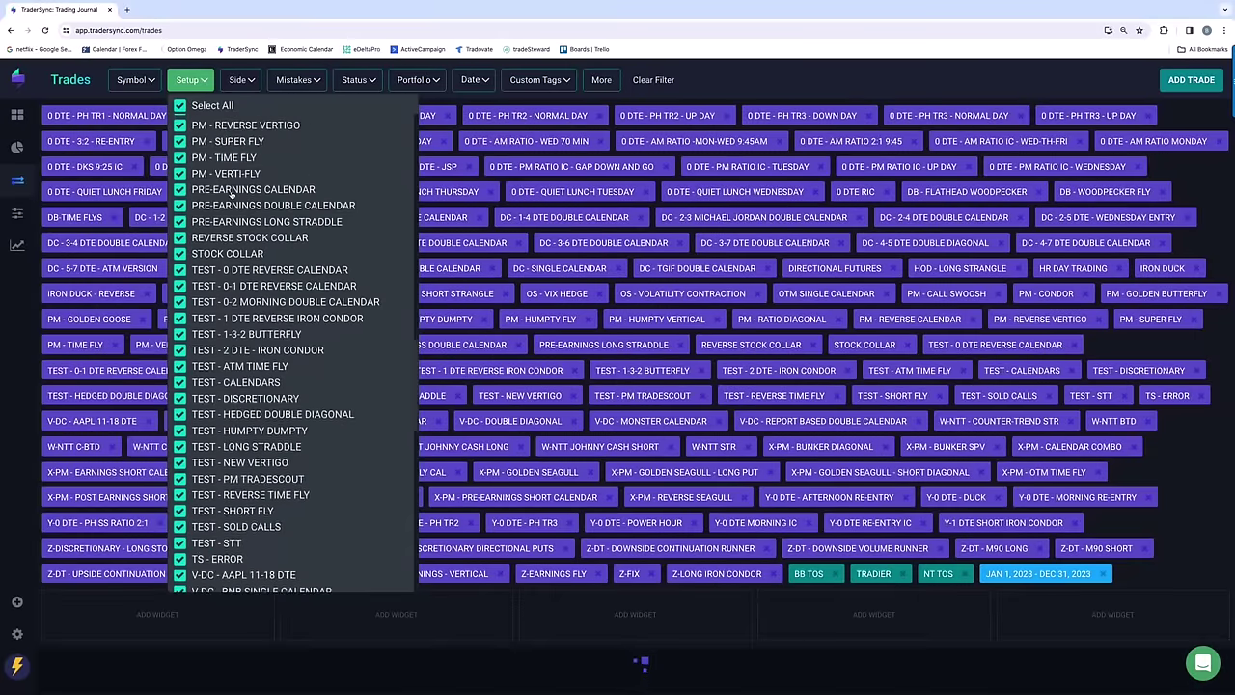
pyautogui.scroll(10, 232, 193)
pyautogui.click(180, 106)
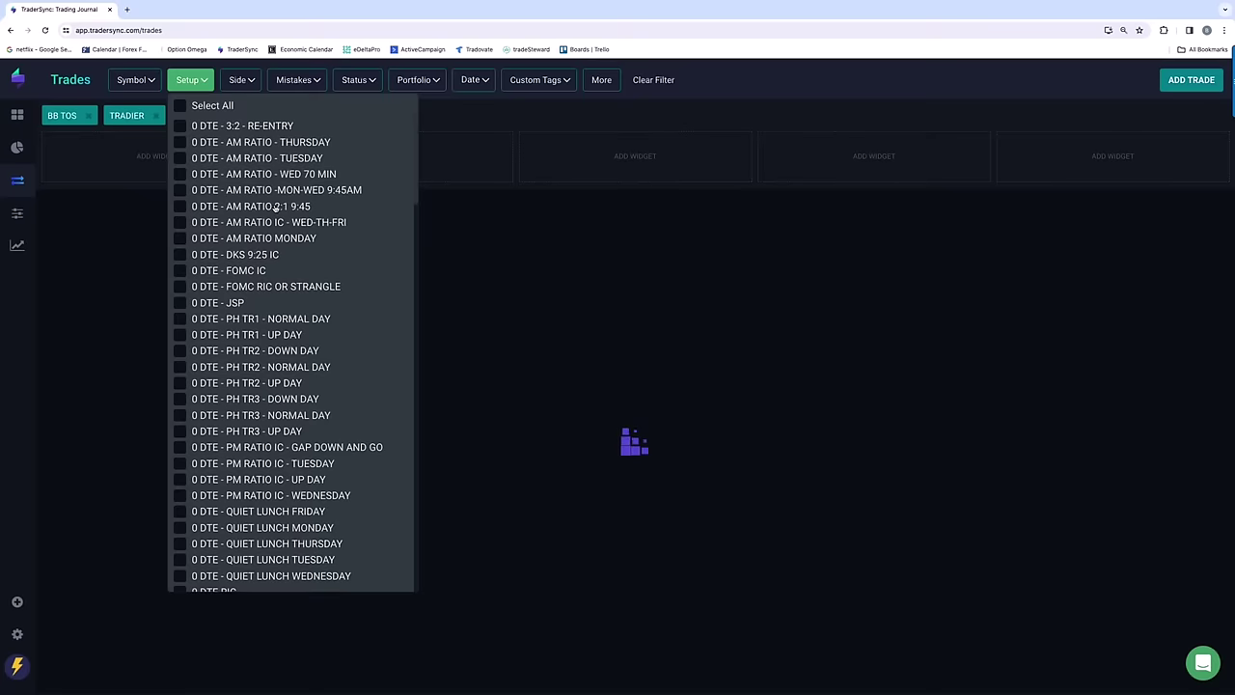
# Select DB - FLATHEAD WOODPECKER, DB - WOODPECKER FLY and DB-TIME FLYS, then reload.
pyautogui.scroll(-10, 280, 203)
pyautogui.scroll(3, 276, 206)
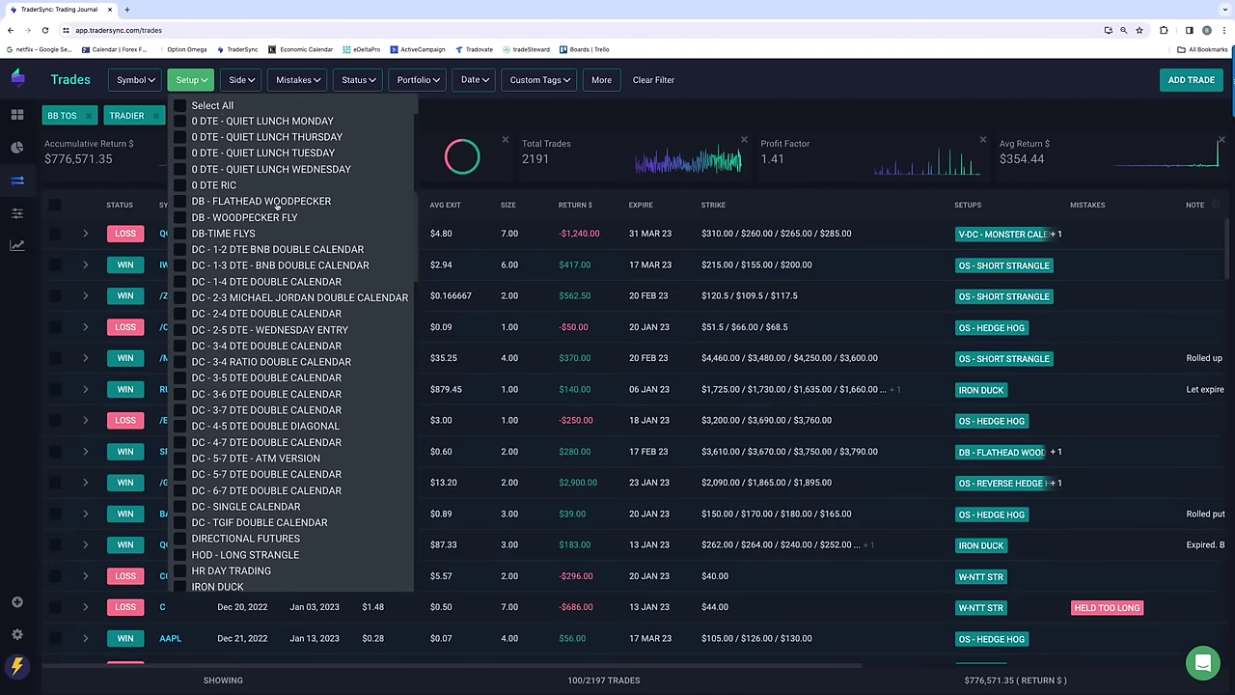
pyautogui.click(179, 225)
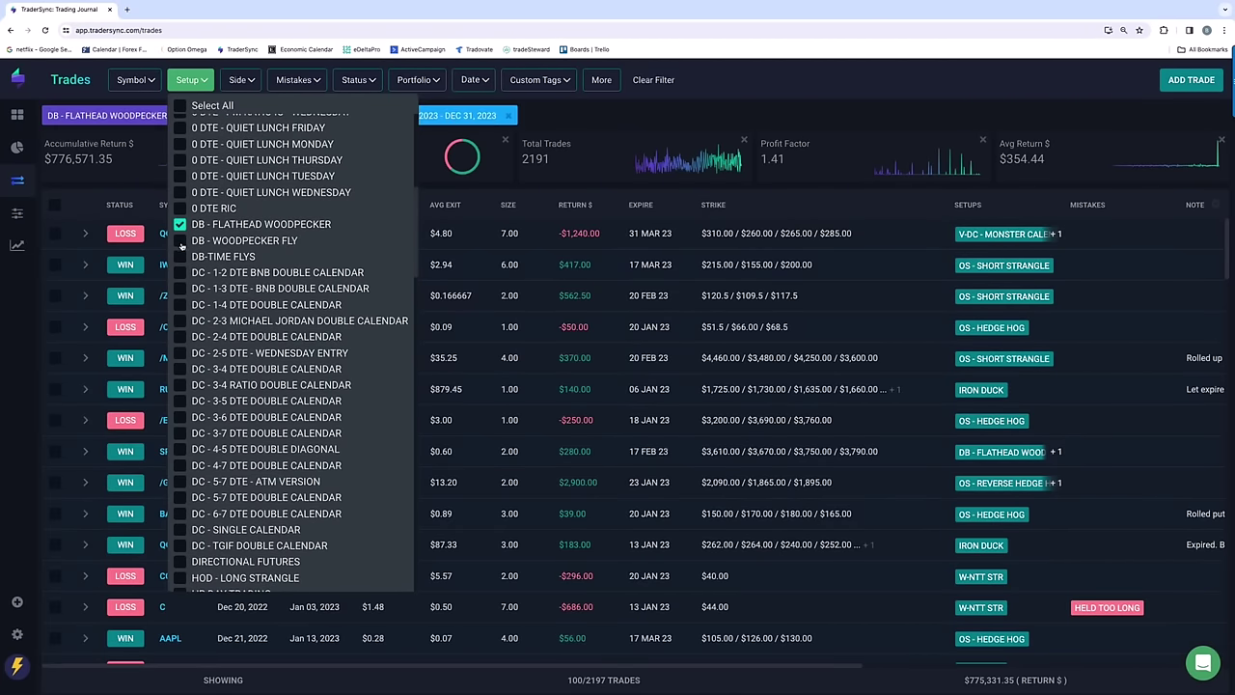
pyautogui.click(179, 240)
pyautogui.click(181, 256)
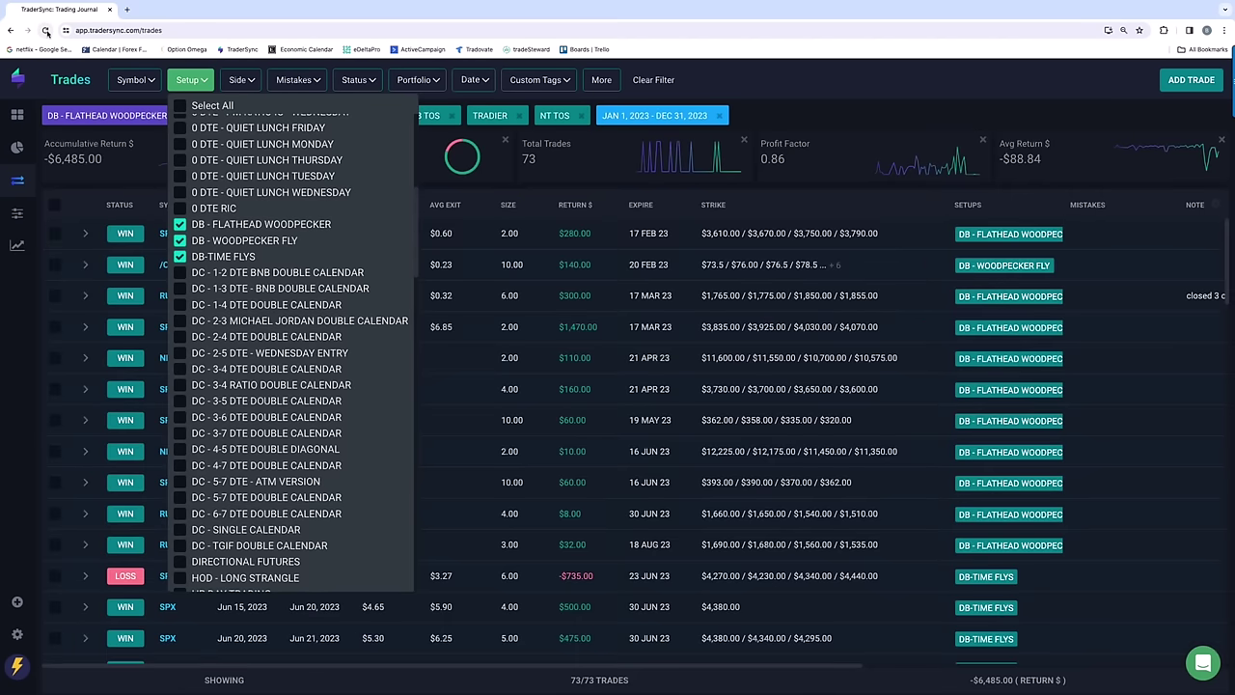
pyautogui.click(45, 31)
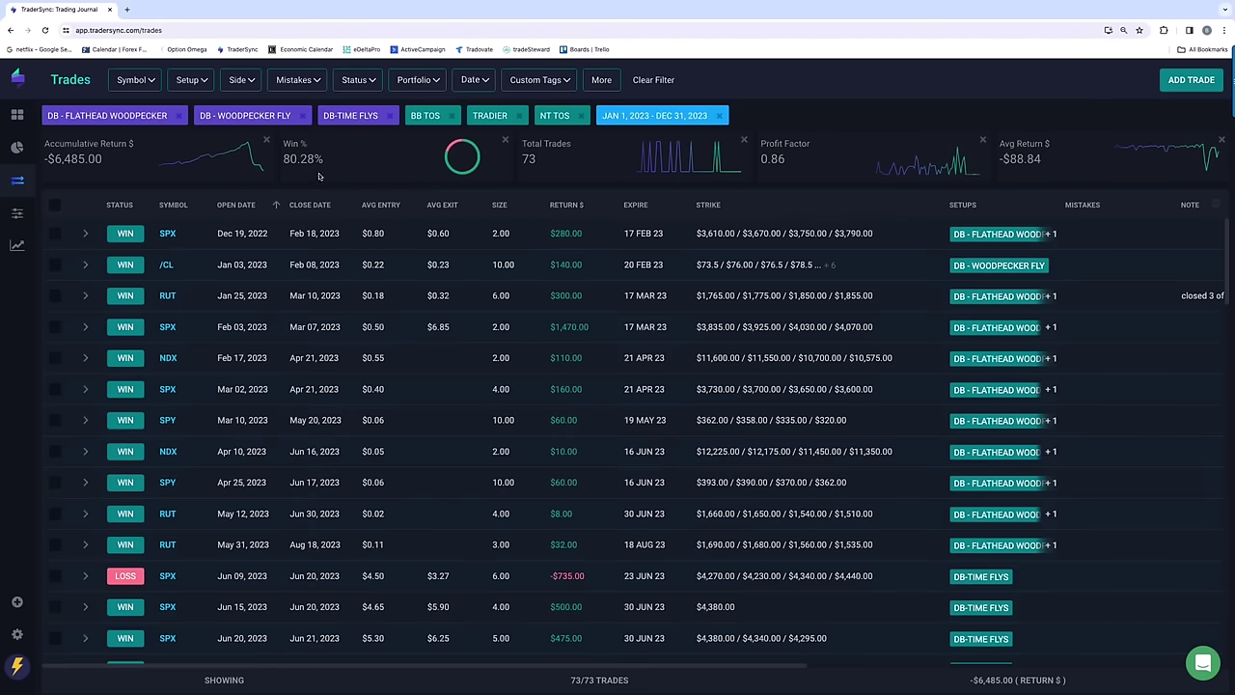
pyautogui.scroll(-3, 628, 338)
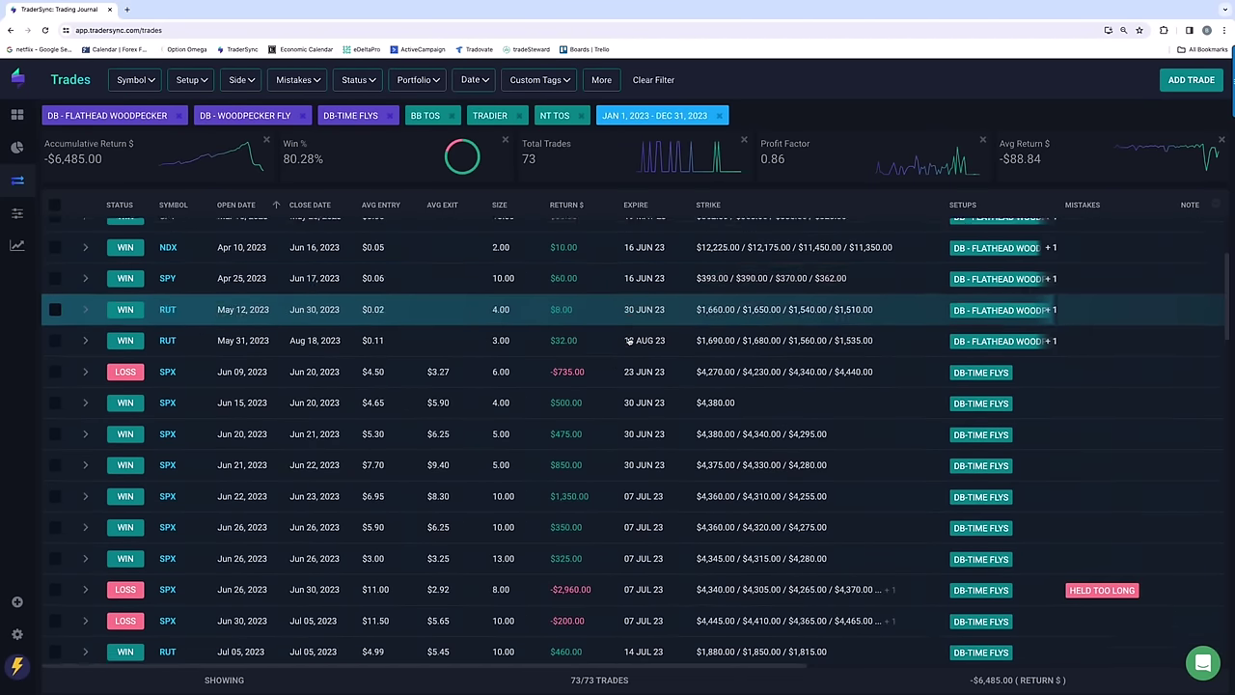
pyautogui.scroll(-3, 628, 339)
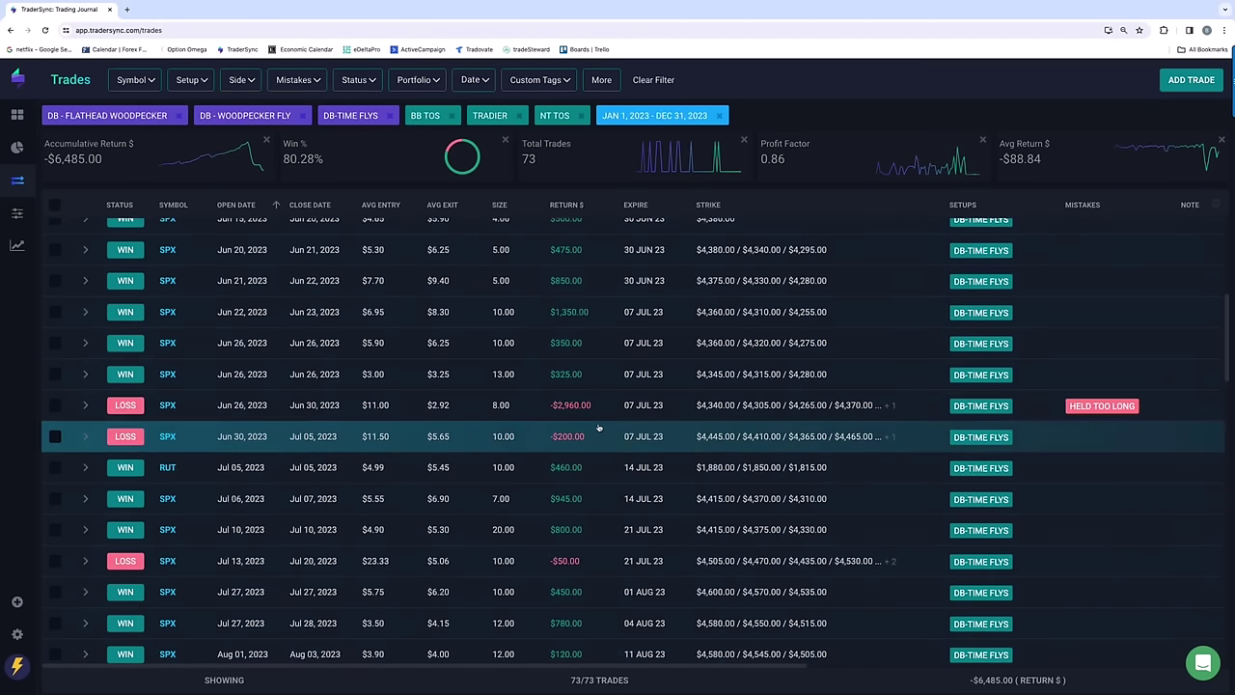
pyautogui.scroll(-6, 598, 428)
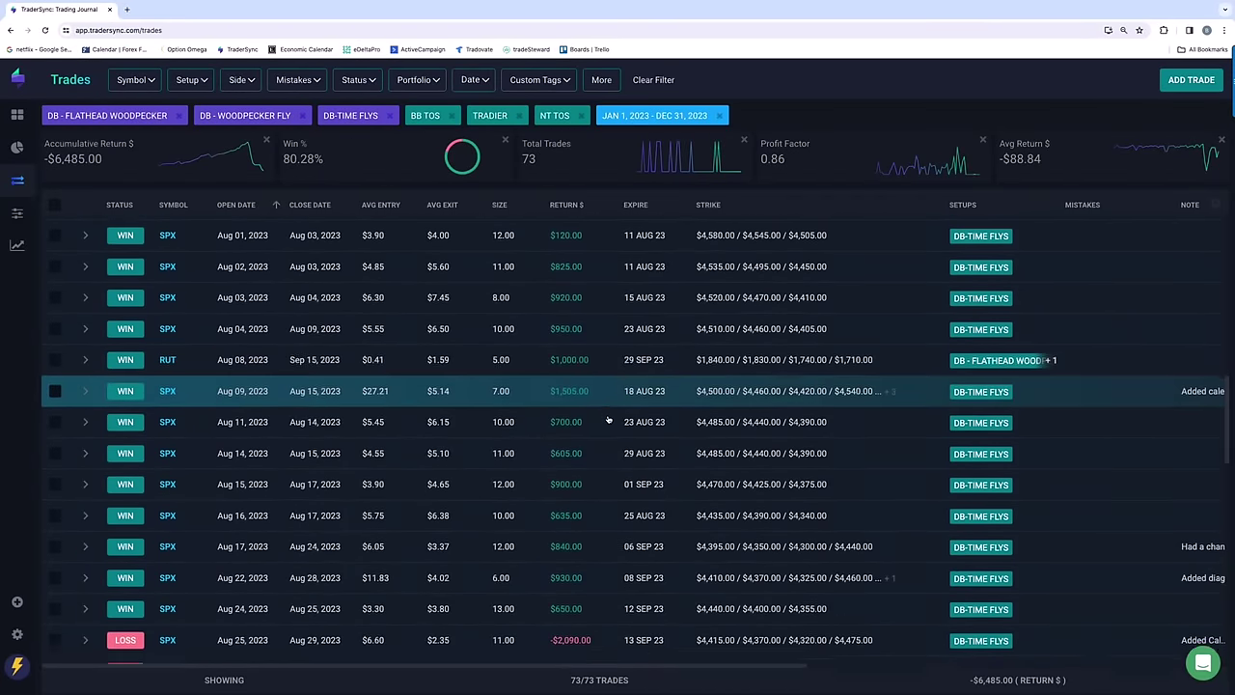
pyautogui.scroll(-3, 608, 419)
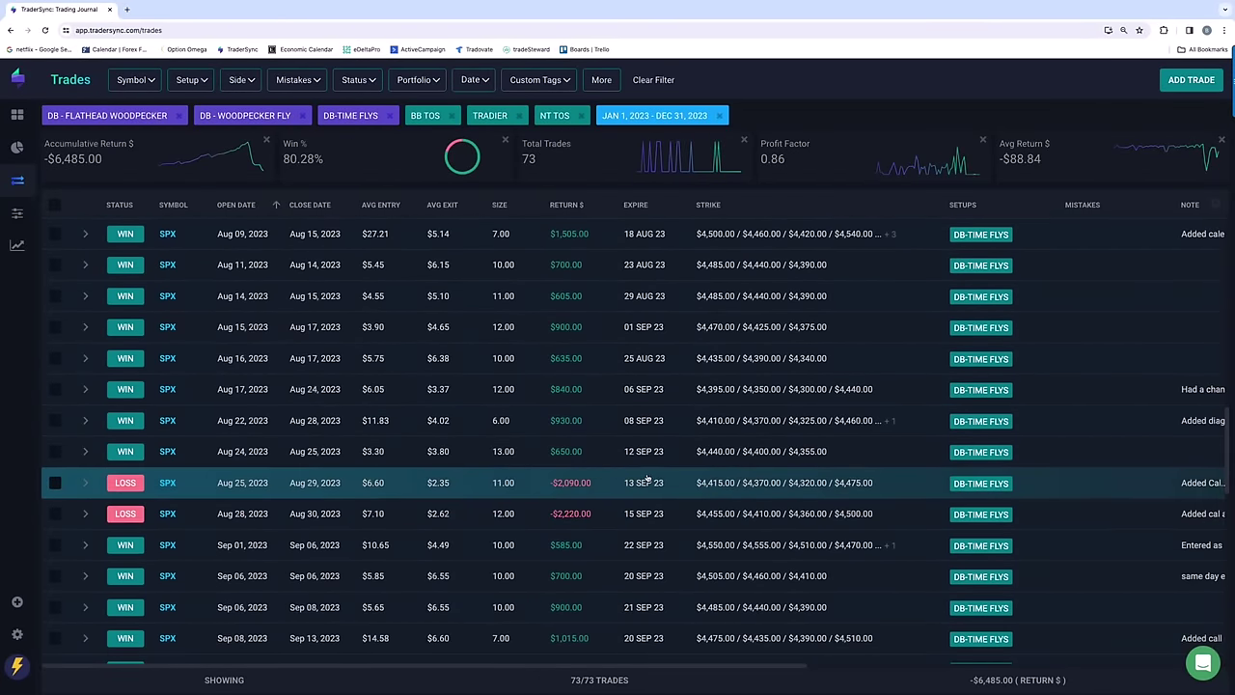
pyautogui.scroll(-10, 646, 477)
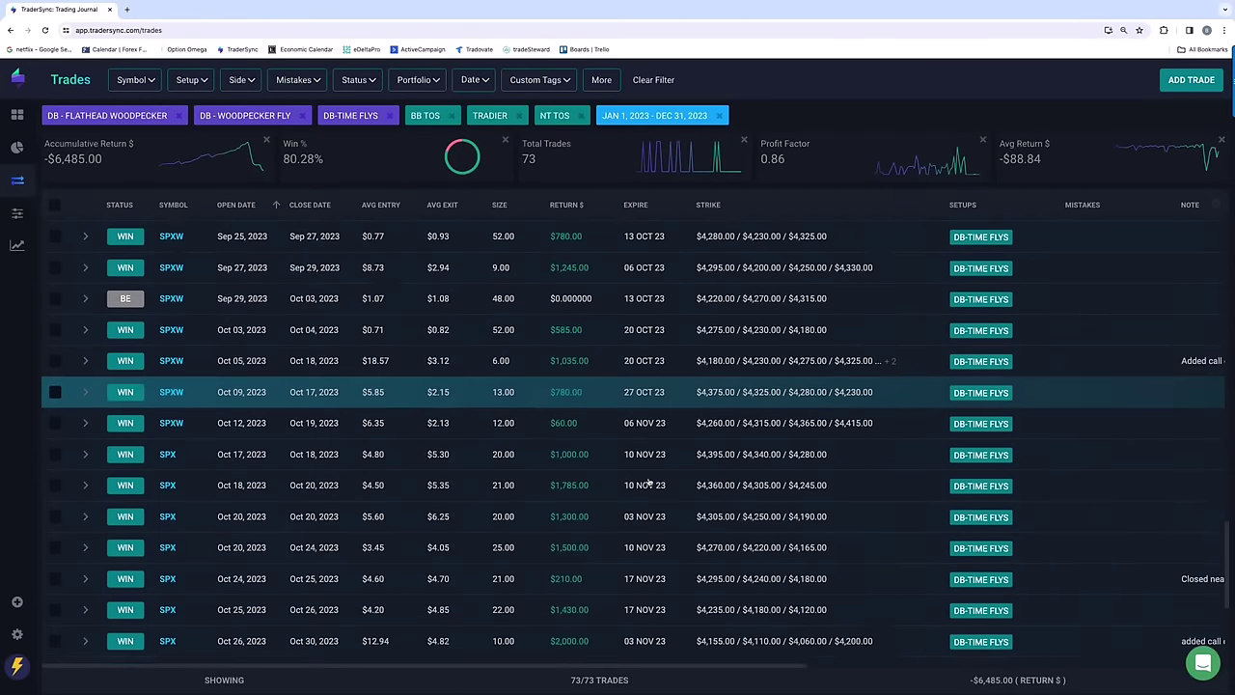
pyautogui.scroll(-2, 648, 482)
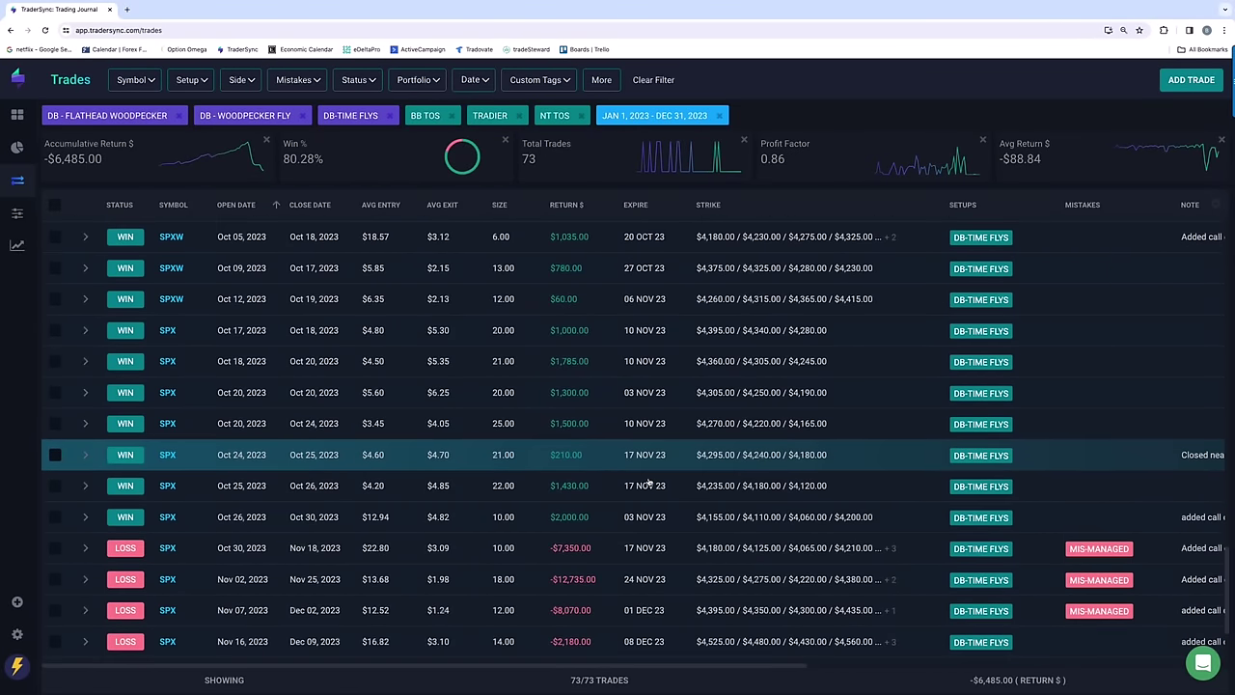
pyautogui.scroll(-2, 648, 482)
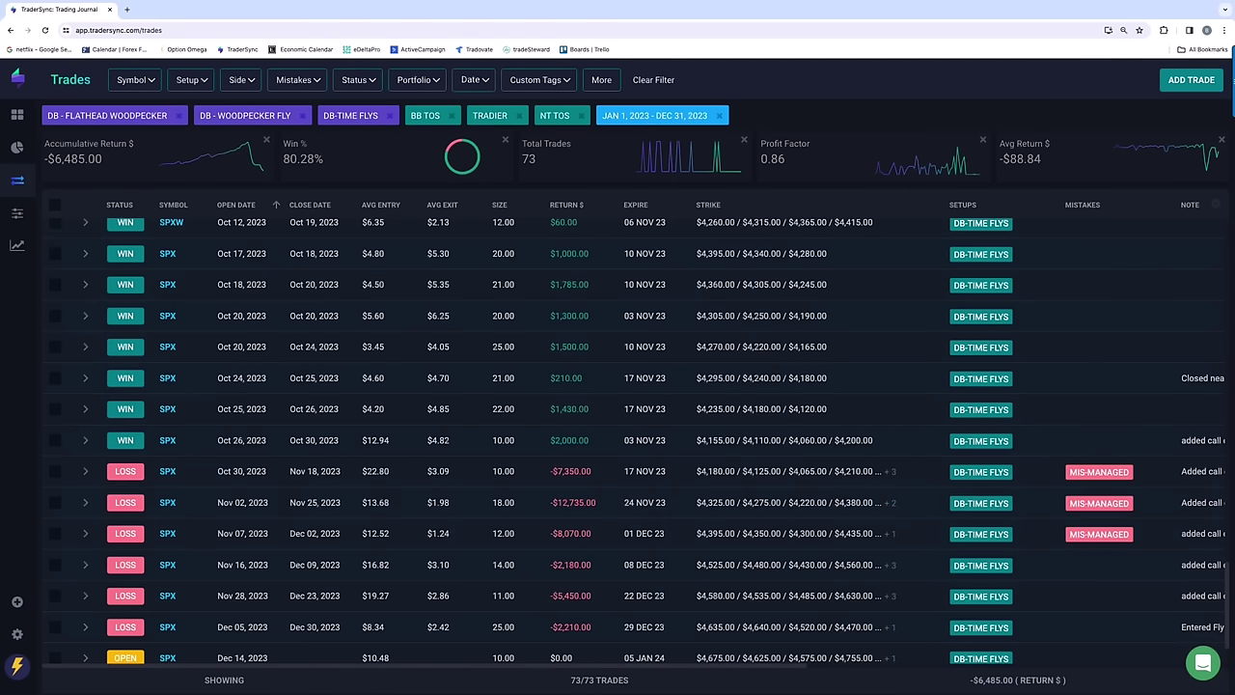
pyautogui.press('super+Tab')
# Remove the three DB setups from the setup filter.
pyautogui.click(190, 81)
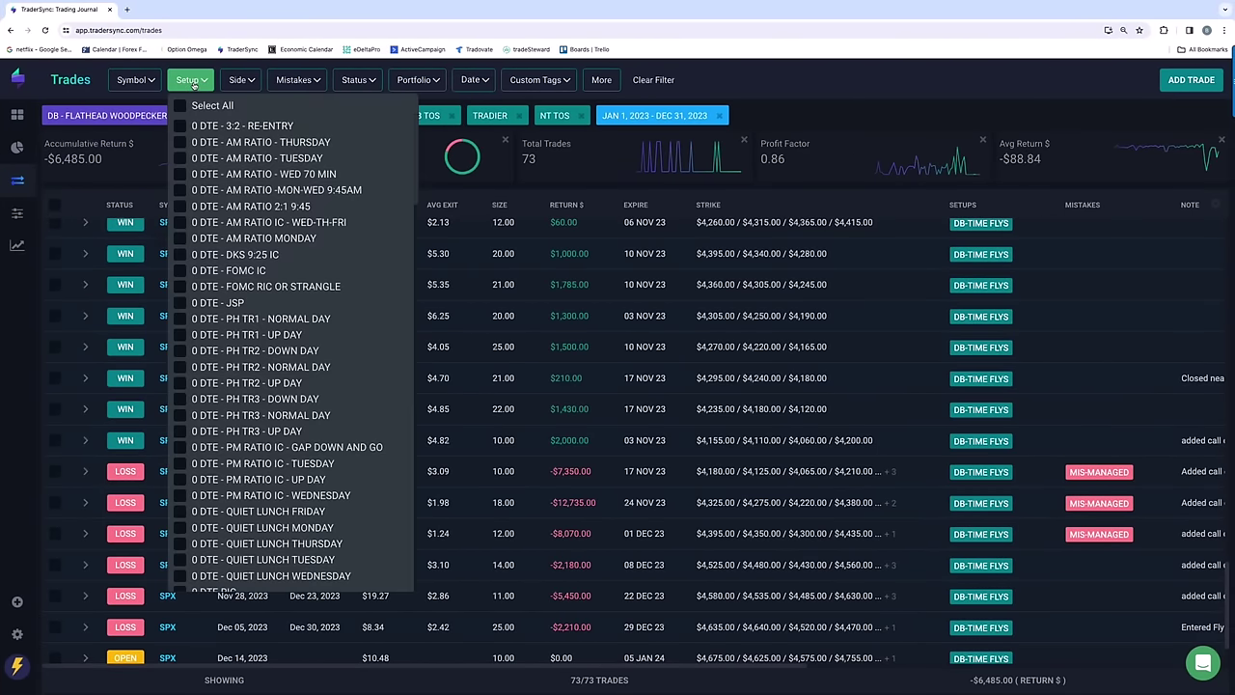
pyautogui.scroll(-4, 272, 287)
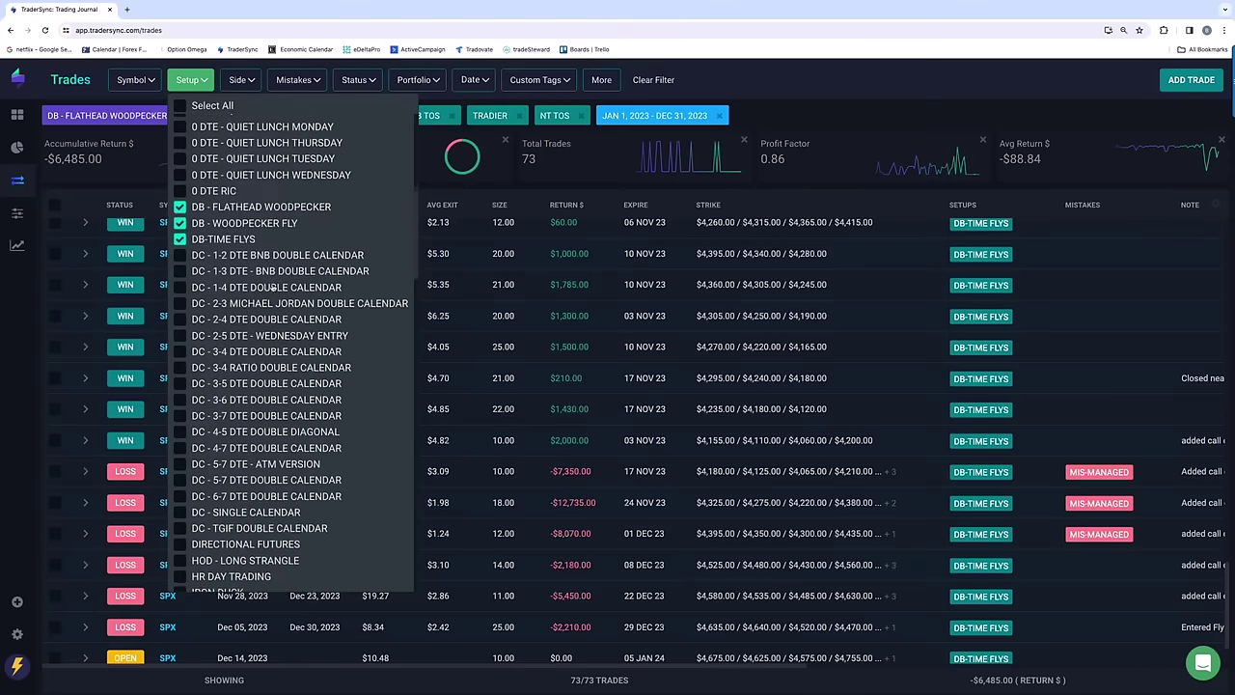
pyautogui.click(180, 197)
pyautogui.click(180, 214)
pyautogui.click(179, 228)
# Add all eighteen DC double calendar, diagonal, single calendar and TGIF setups.
pyautogui.click(180, 245)
pyautogui.click(179, 261)
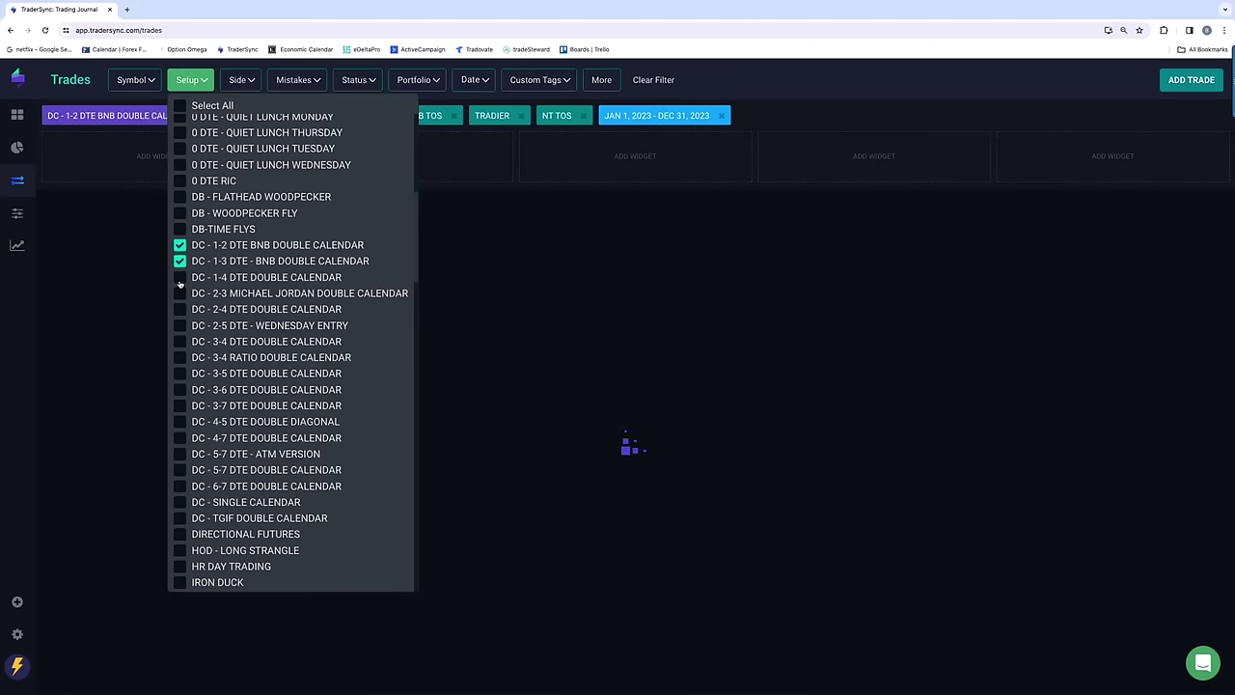
pyautogui.click(179, 277)
pyautogui.click(180, 294)
pyautogui.click(179, 309)
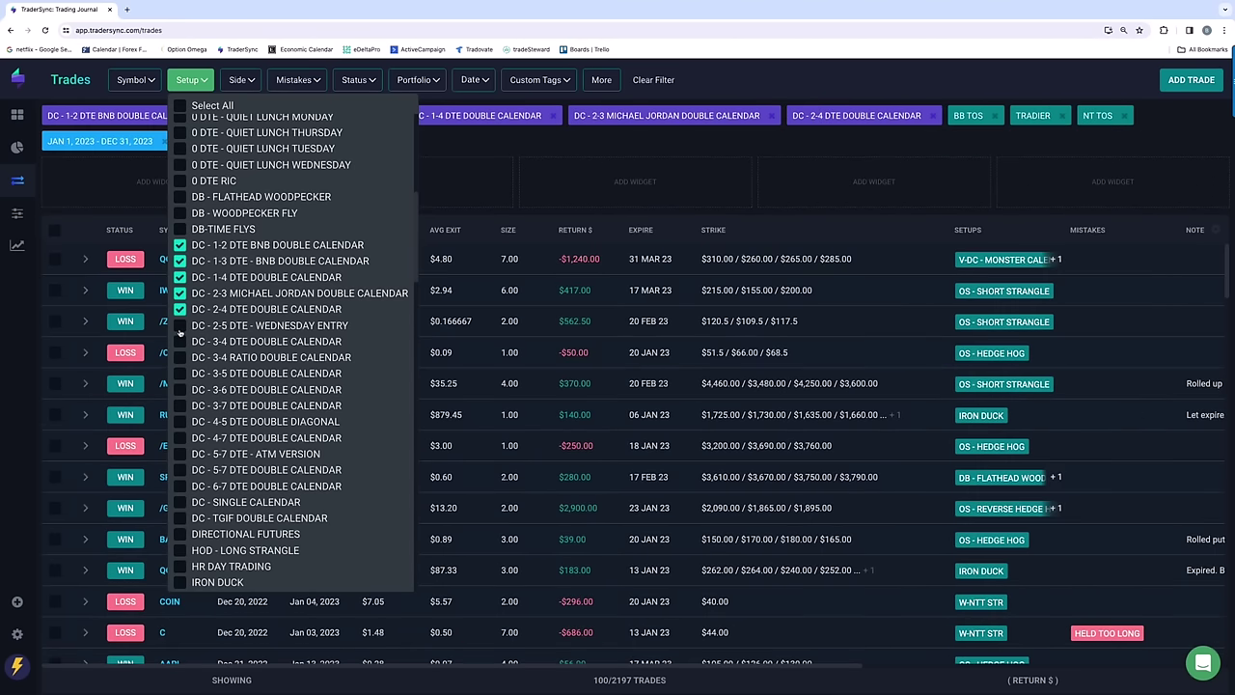
pyautogui.click(180, 325)
pyautogui.click(179, 341)
pyautogui.click(179, 357)
pyautogui.click(180, 374)
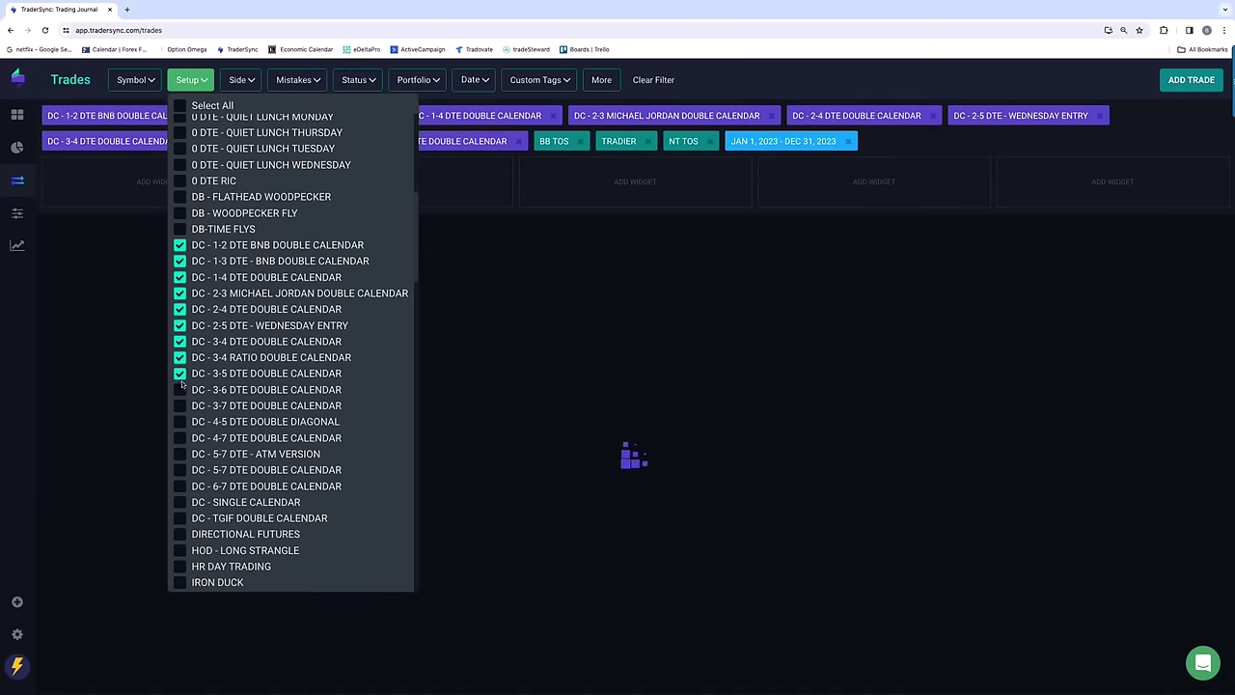
pyautogui.click(179, 390)
pyautogui.click(179, 405)
pyautogui.click(180, 421)
pyautogui.click(179, 438)
pyautogui.click(179, 453)
pyautogui.click(179, 470)
pyautogui.click(179, 485)
pyautogui.click(180, 502)
pyautogui.click(180, 518)
# Add the six V-DC setups, including Monster Calendar and AAPL 11-18 DTE, and reload.
pyautogui.scroll(-2, 258, 518)
pyautogui.scroll(-10, 258, 519)
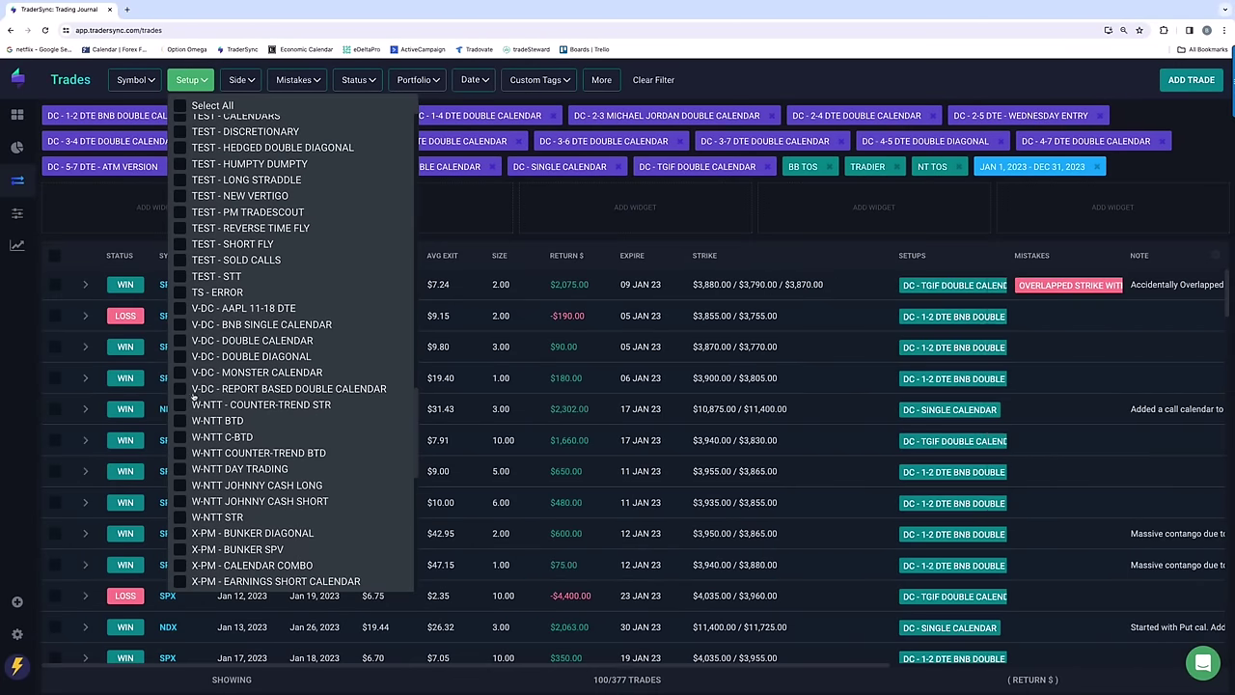
pyautogui.click(179, 387)
pyautogui.click(179, 372)
pyautogui.click(179, 356)
pyautogui.click(180, 341)
pyautogui.click(179, 324)
pyautogui.click(179, 309)
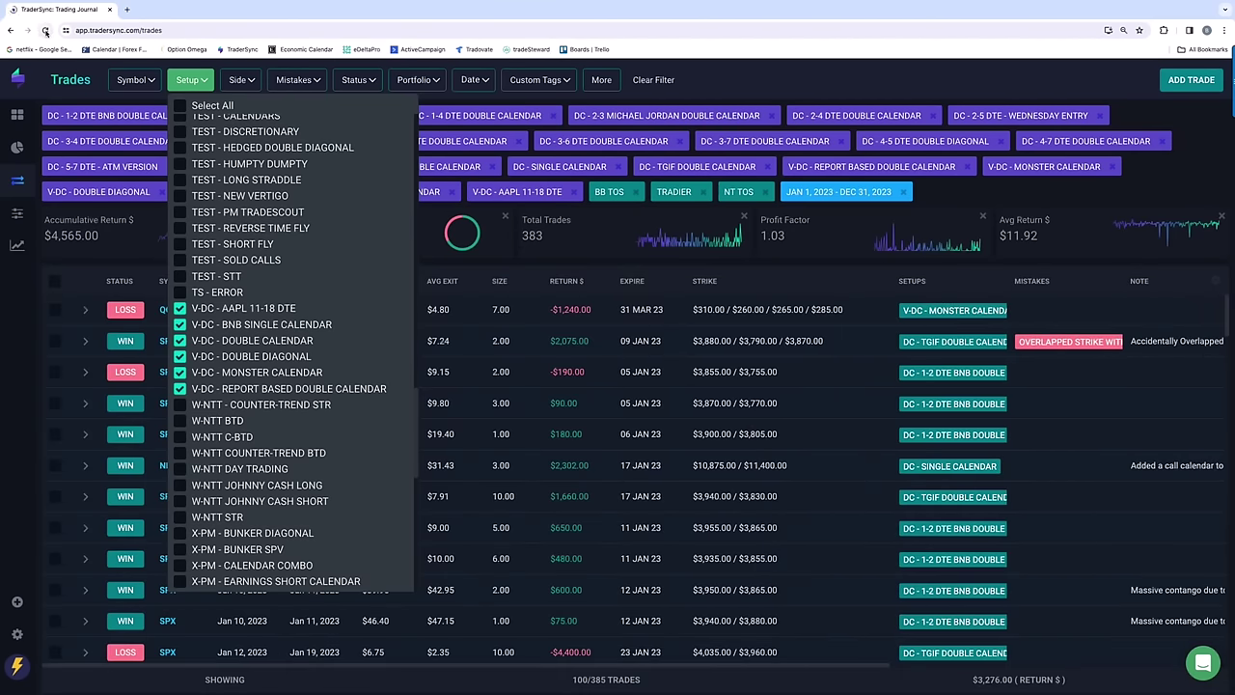
pyautogui.click(46, 31)
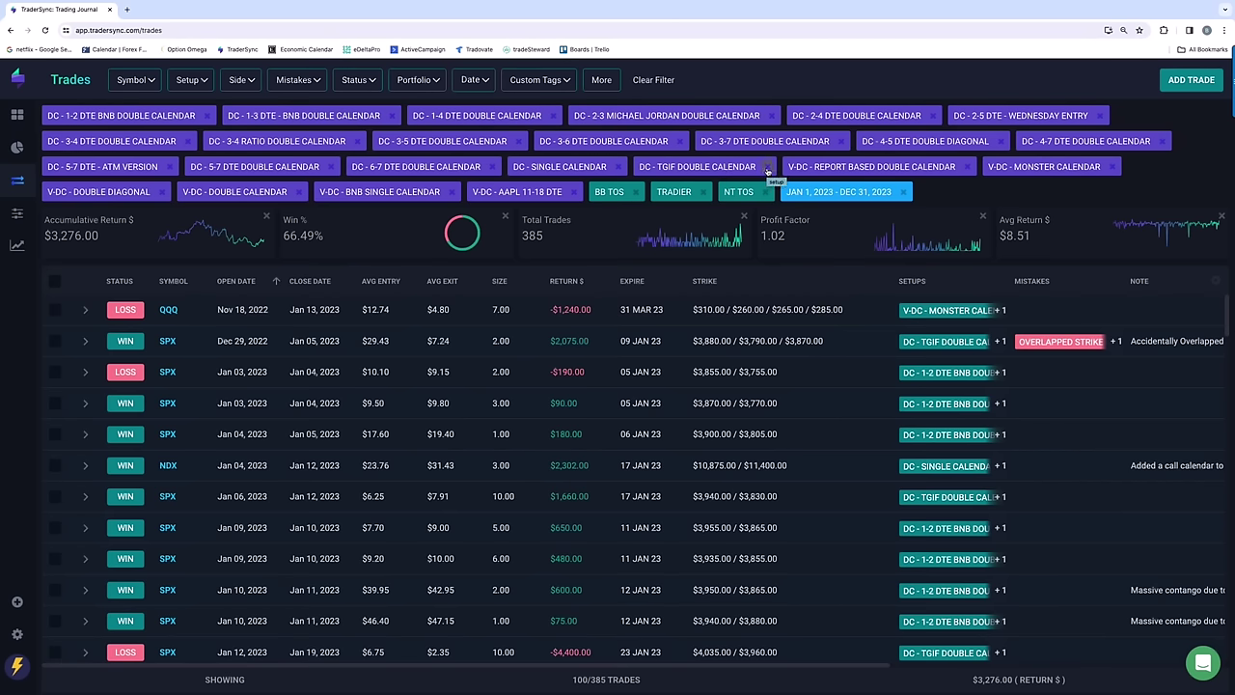
# Remove the DC - TGIF DOUBLE CALENDAR filter chip.
pyautogui.click(767, 168)
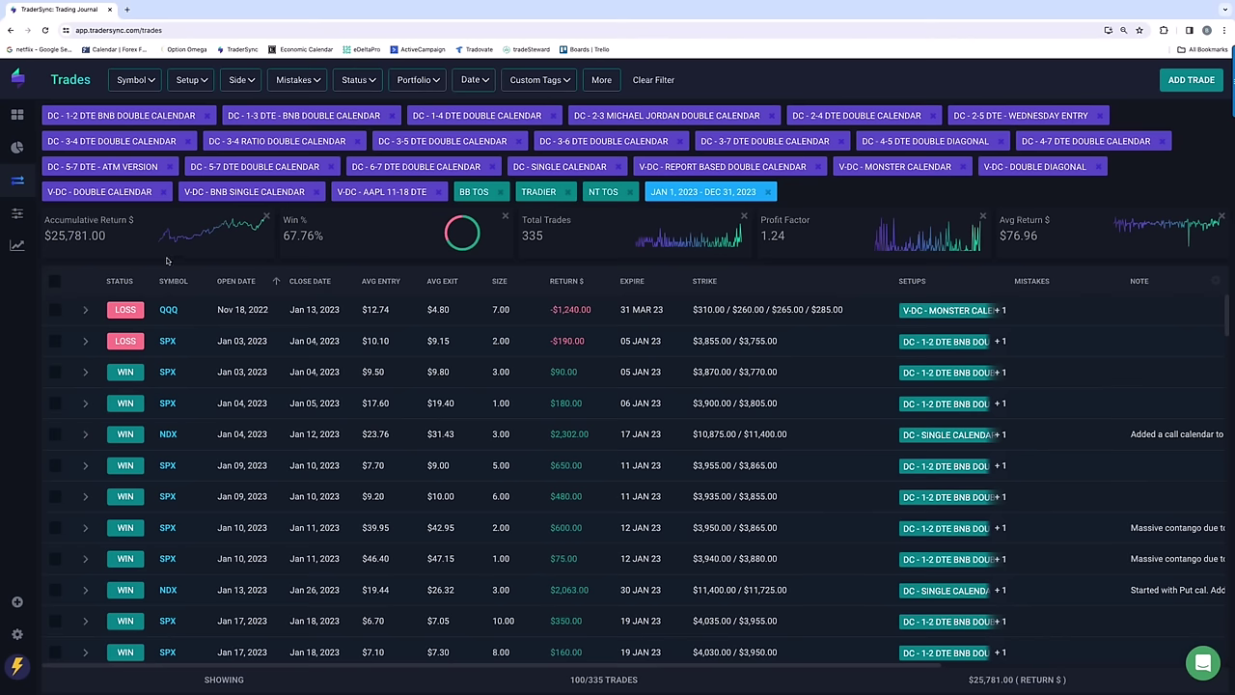
# Remove the V-DC Double Calendar, AAPL 11-18 DTE, Single Calendar, Report Based, Monster Calendar and Double Diagonal chips.
pyautogui.click(165, 192)
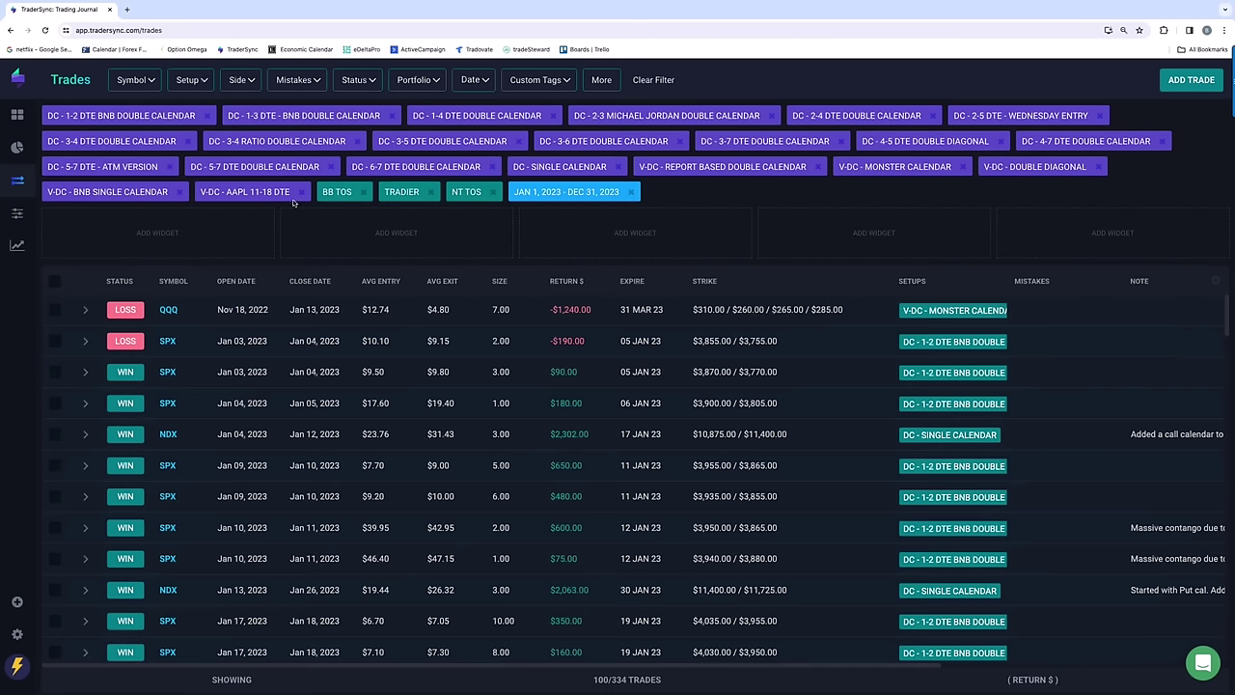
pyautogui.click(303, 192)
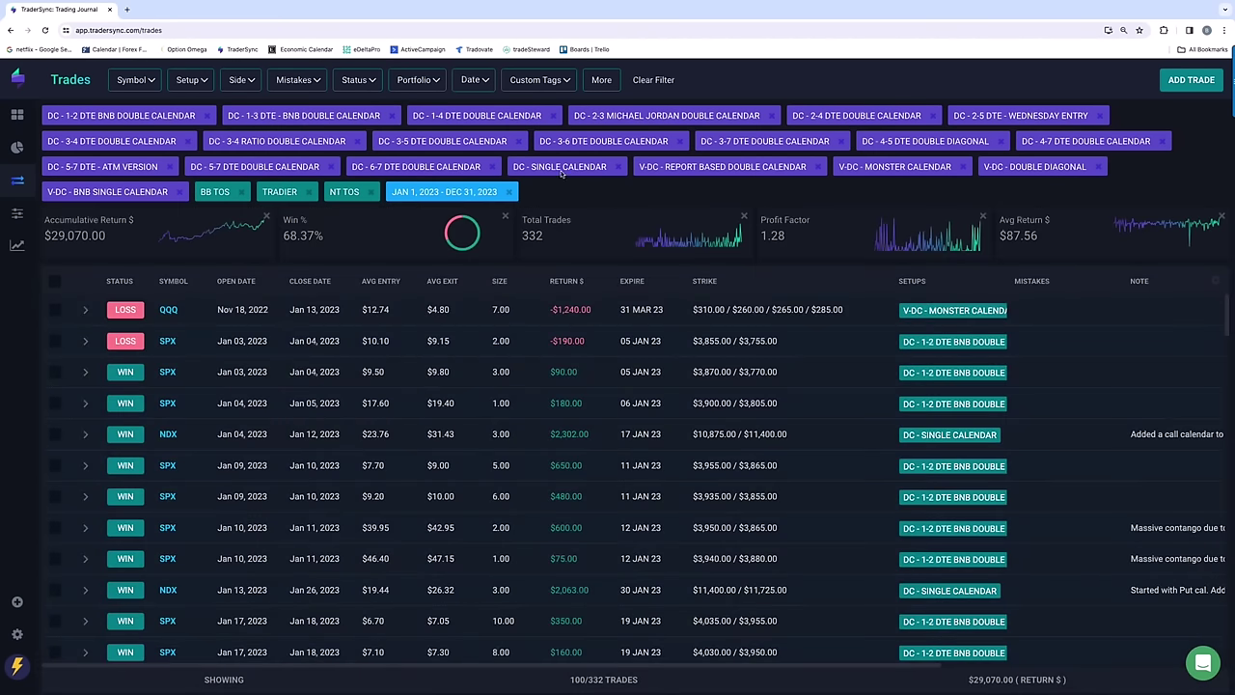
pyautogui.click(619, 168)
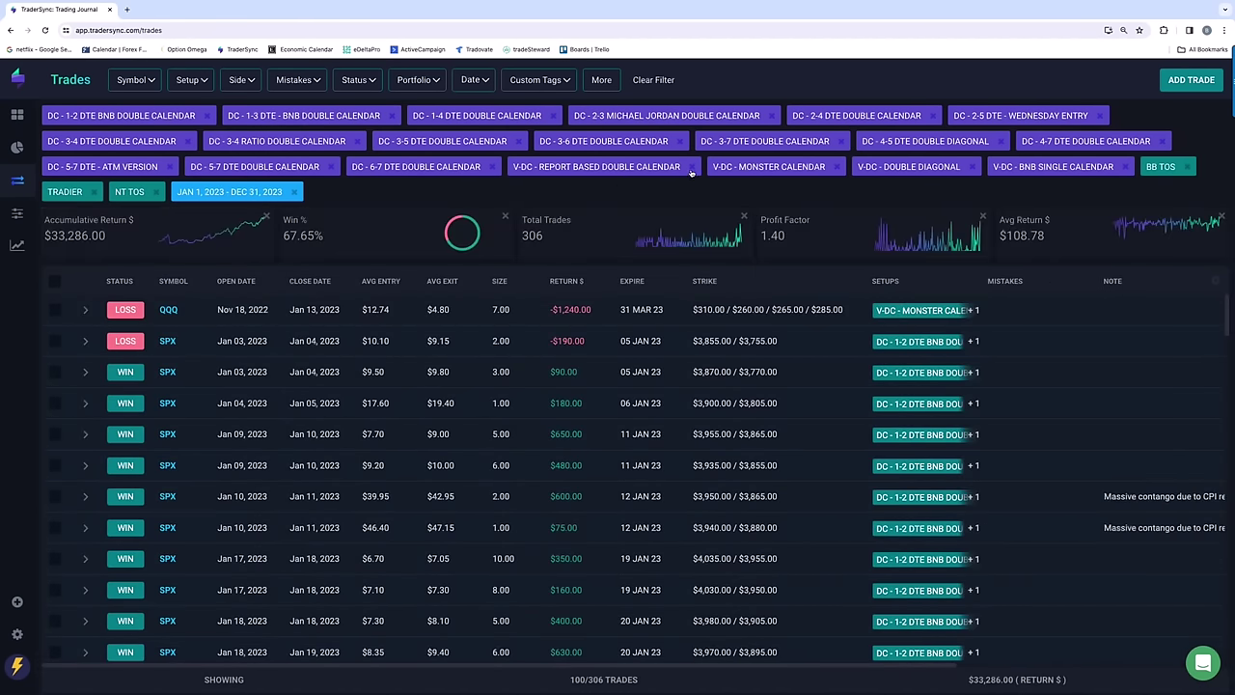
pyautogui.click(687, 167)
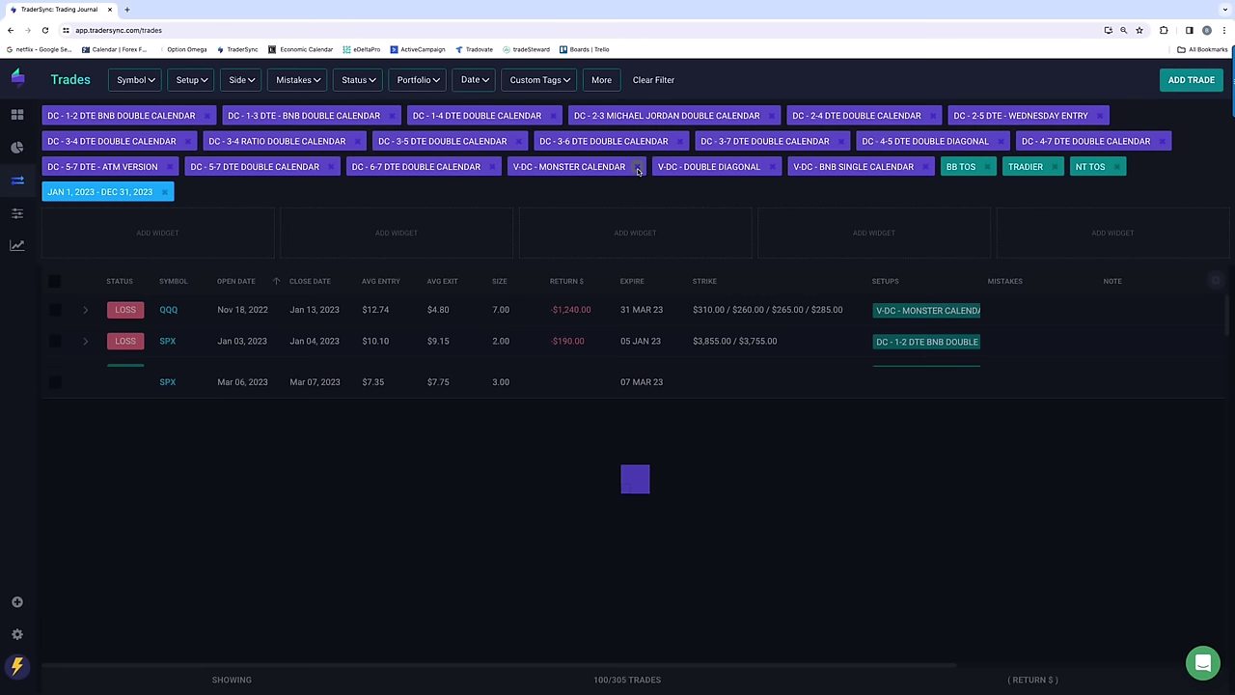
pyautogui.click(634, 168)
pyautogui.click(631, 169)
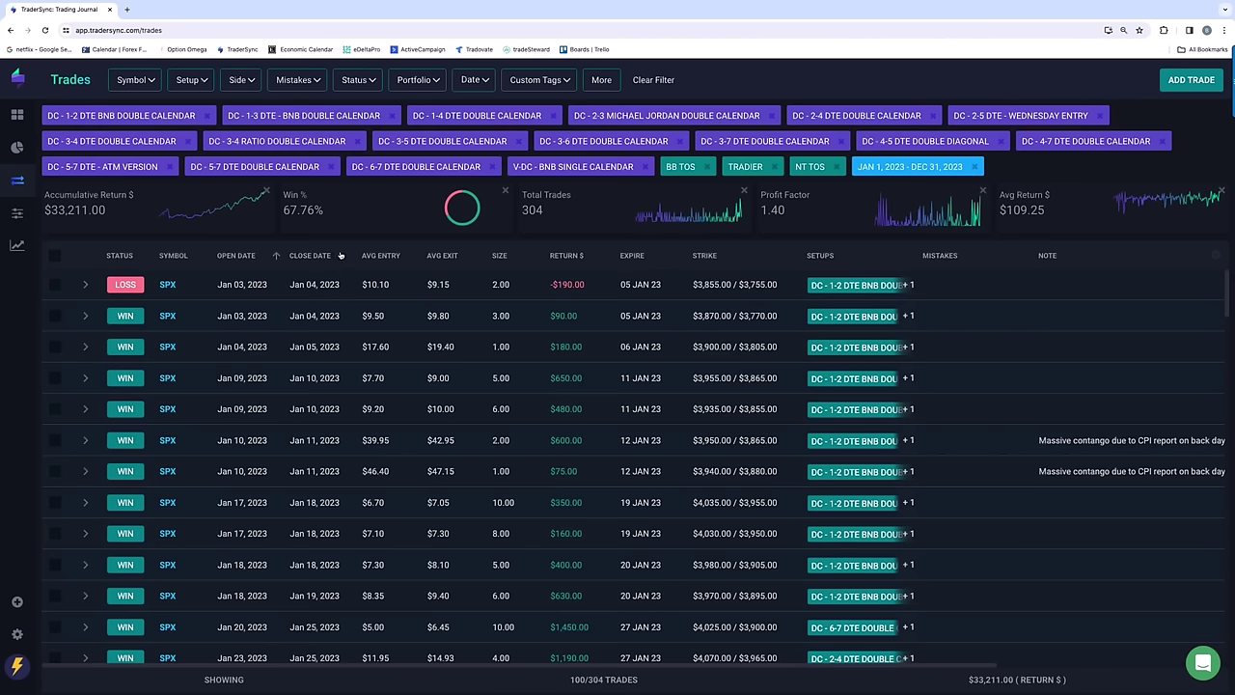
# Clear all setups, then check only IRON DUCK and IRON DUCK - REVERSE.
pyautogui.click(192, 81)
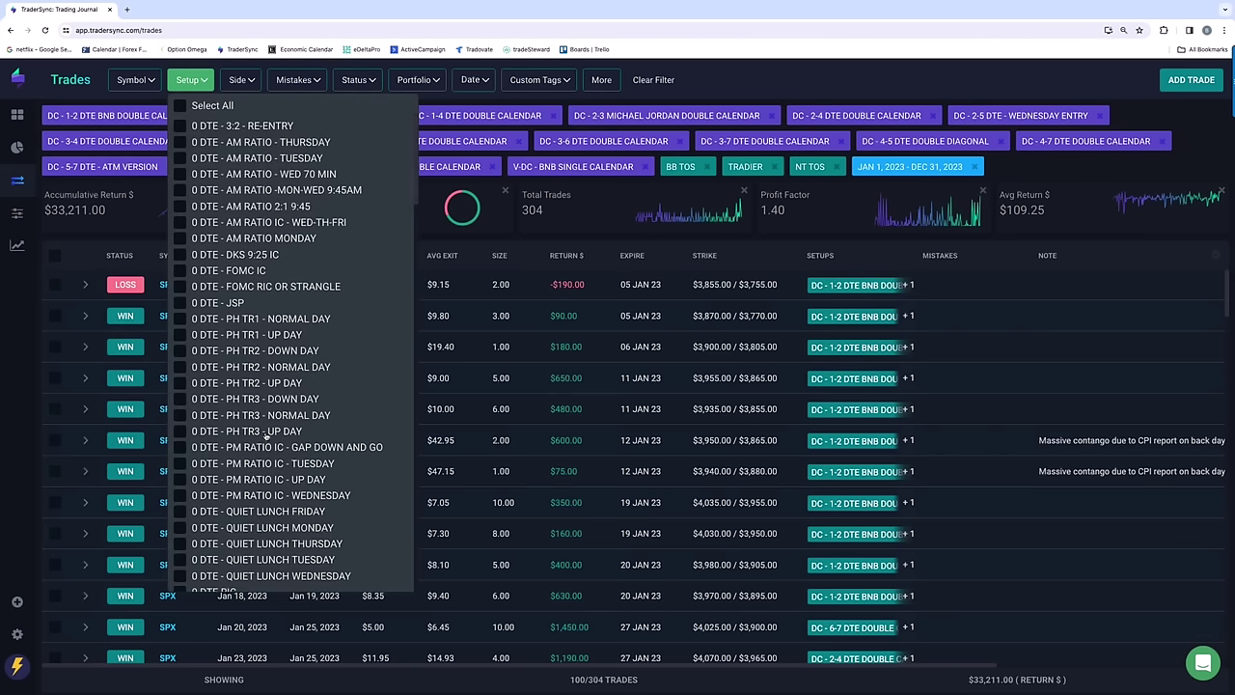
pyautogui.scroll(-10, 264, 434)
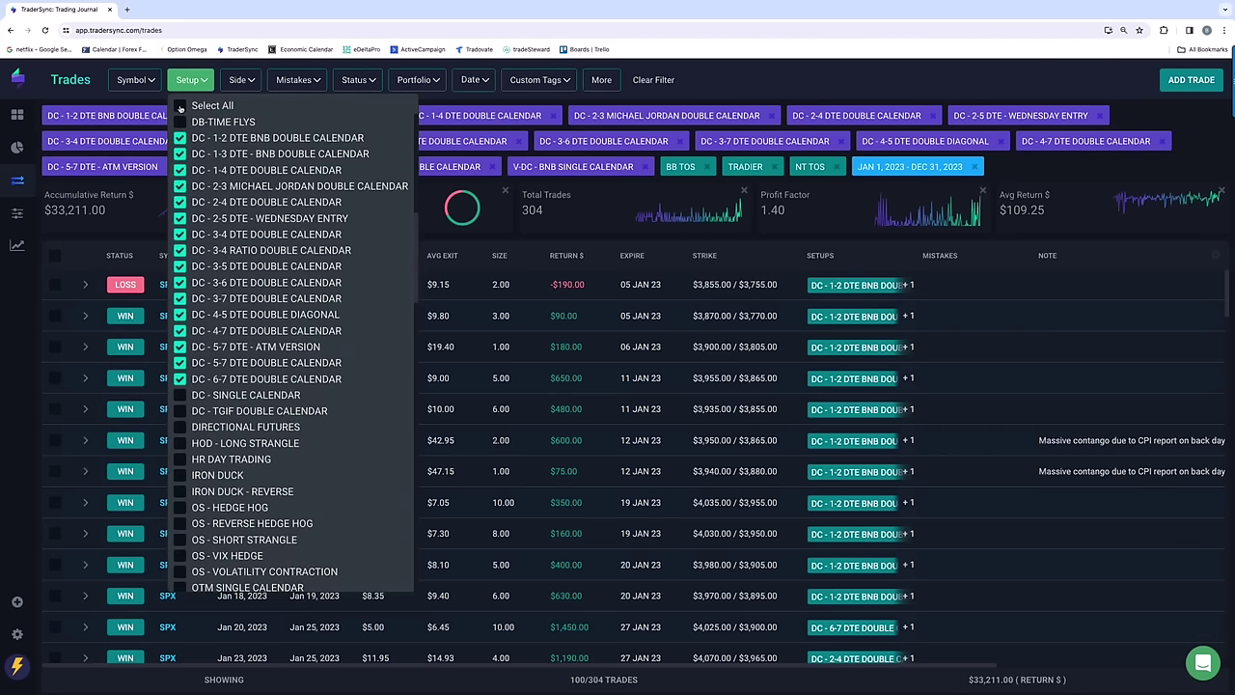
pyautogui.click(179, 106)
pyautogui.click(180, 106)
pyautogui.scroll(-1, 253, 301)
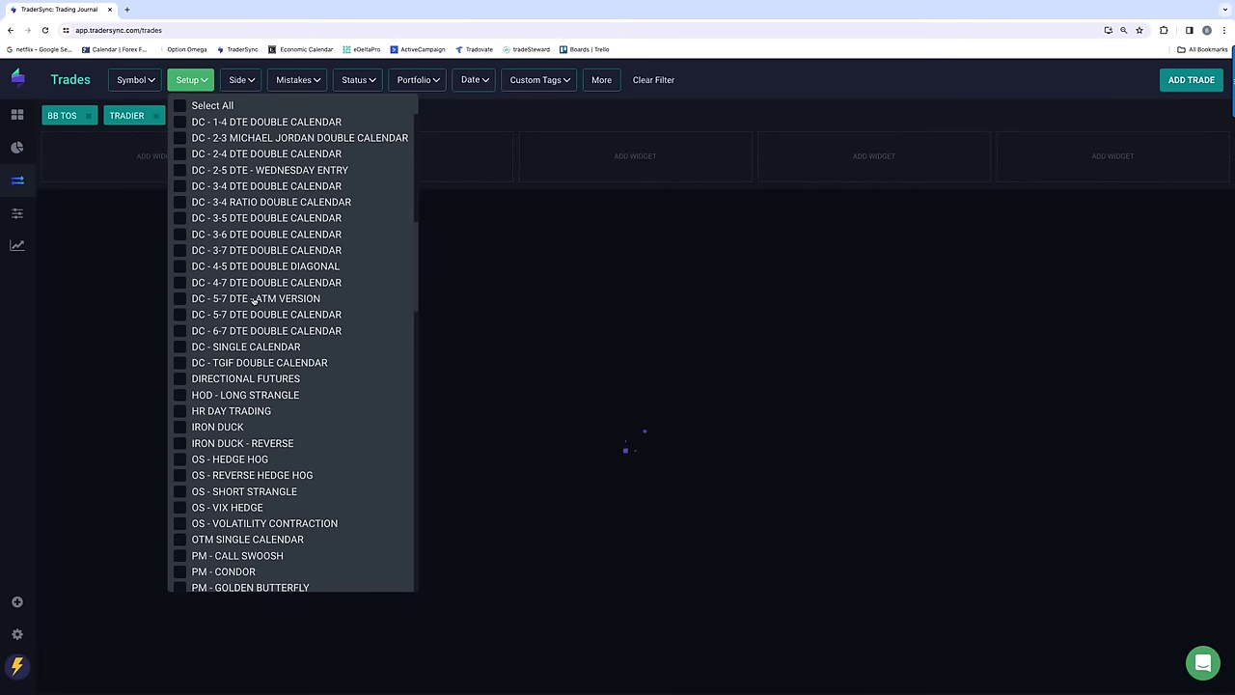
pyautogui.click(181, 428)
pyautogui.click(181, 444)
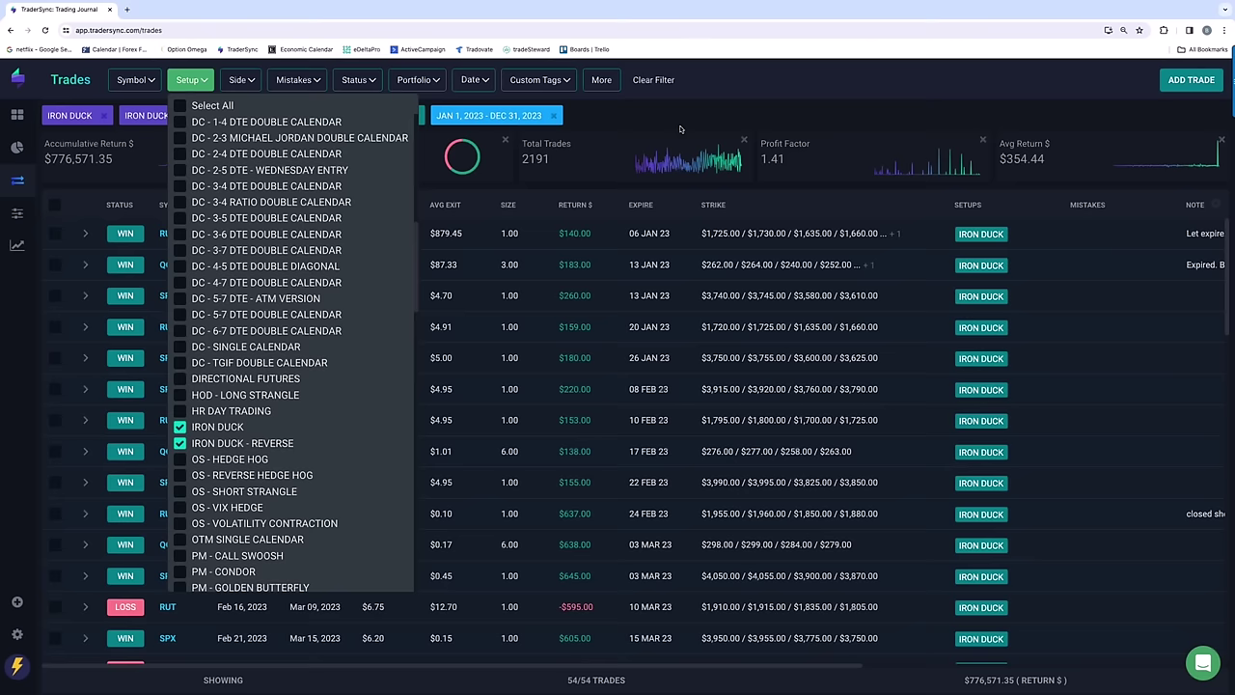
pyautogui.click(681, 116)
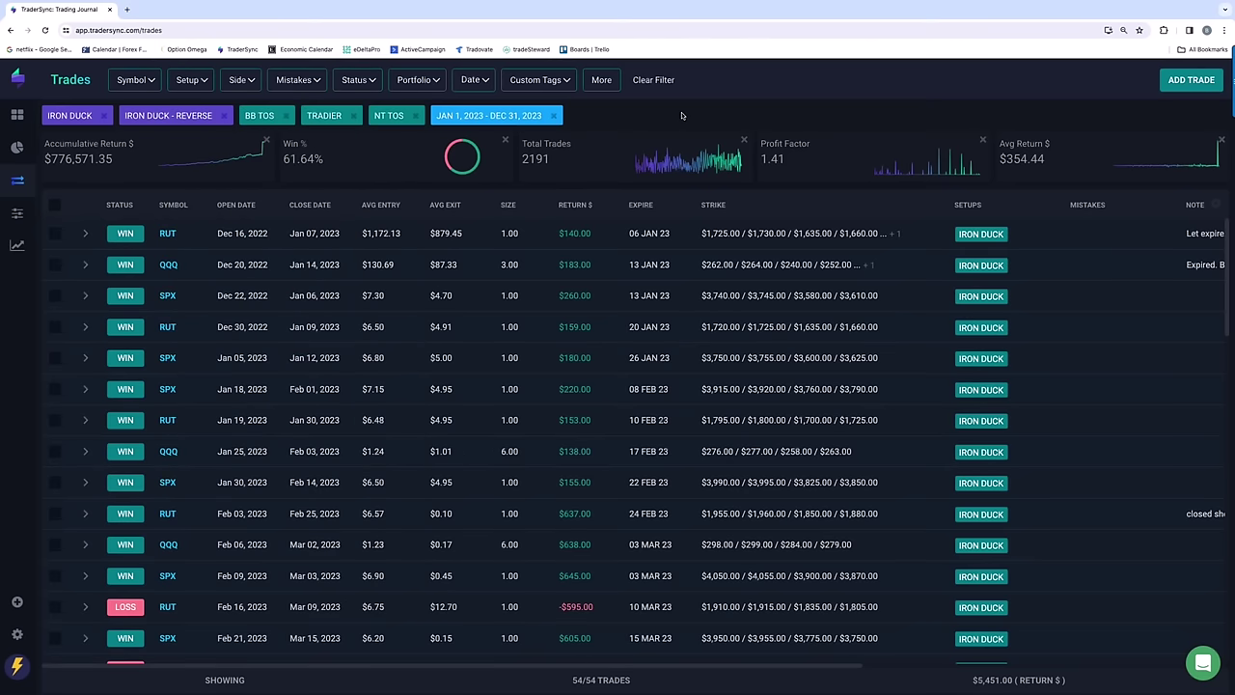
# Reload the page and circle the 84.91% win rate and 54 total trades.
pyautogui.click(44, 31)
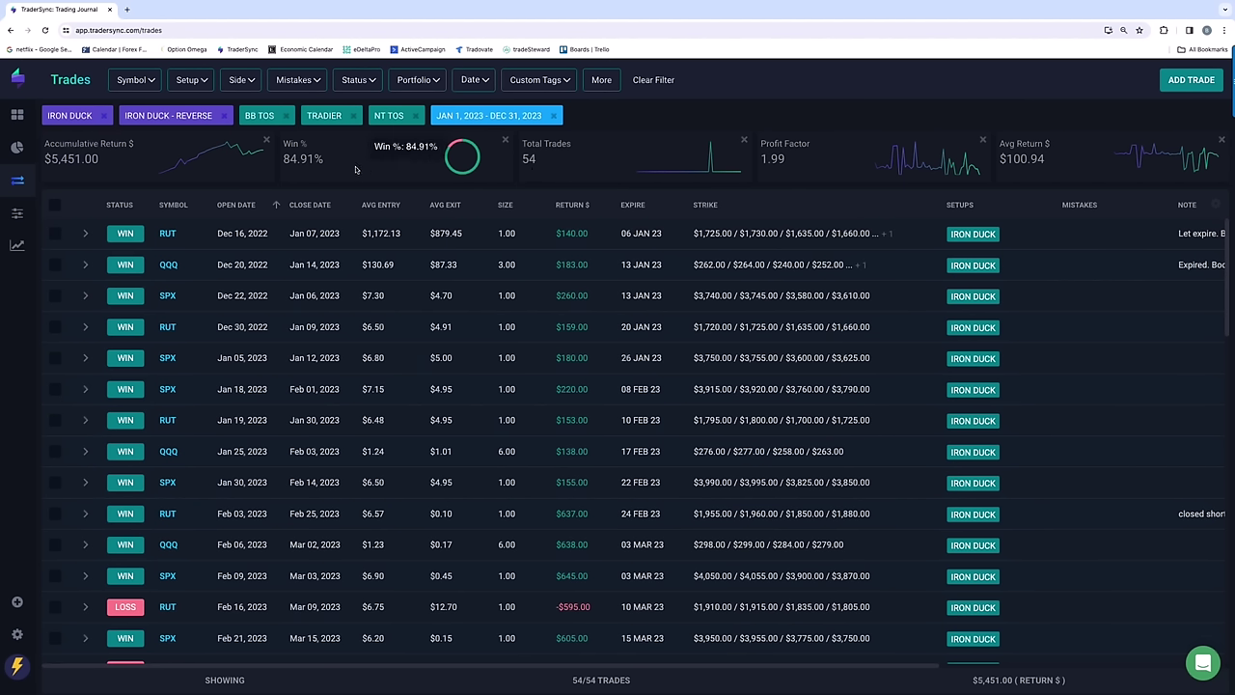
pyautogui.moveTo(334, 159)
pyautogui.mouseDown()
pyautogui.moveTo(322, 141)
pyautogui.moveTo(286, 135)
pyautogui.moveTo(280, 176)
pyautogui.moveTo(328, 177)
pyautogui.mouseUp()
pyautogui.moveTo(582, 143)
pyautogui.mouseDown()
pyautogui.moveTo(552, 134)
pyautogui.moveTo(514, 159)
pyautogui.moveTo(584, 168)
pyautogui.mouseUp()
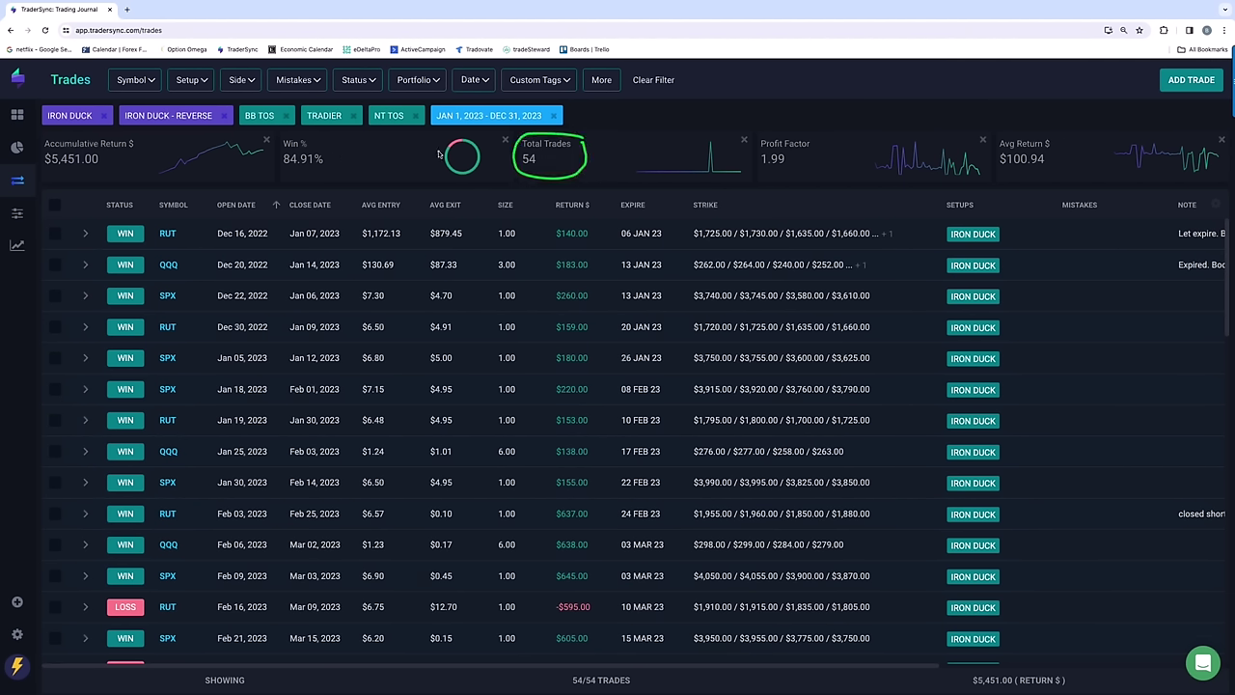
# Draw arrows to the win rate and trade total, and underline the $5,451.00 return.
pyautogui.moveTo(426, 145)
pyautogui.mouseDown()
pyautogui.moveTo(328, 159)
pyautogui.moveTo(359, 176)
pyautogui.mouseUp()
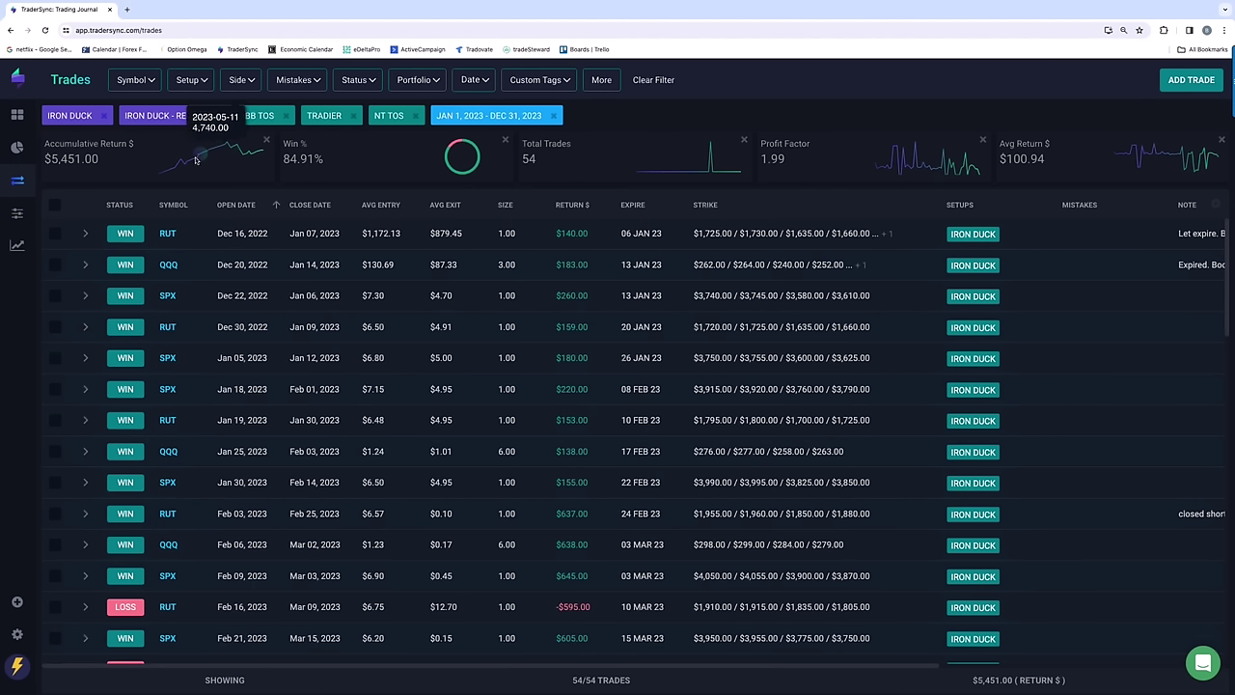
pyautogui.moveTo(47, 175); pyautogui.dragTo(130, 176)
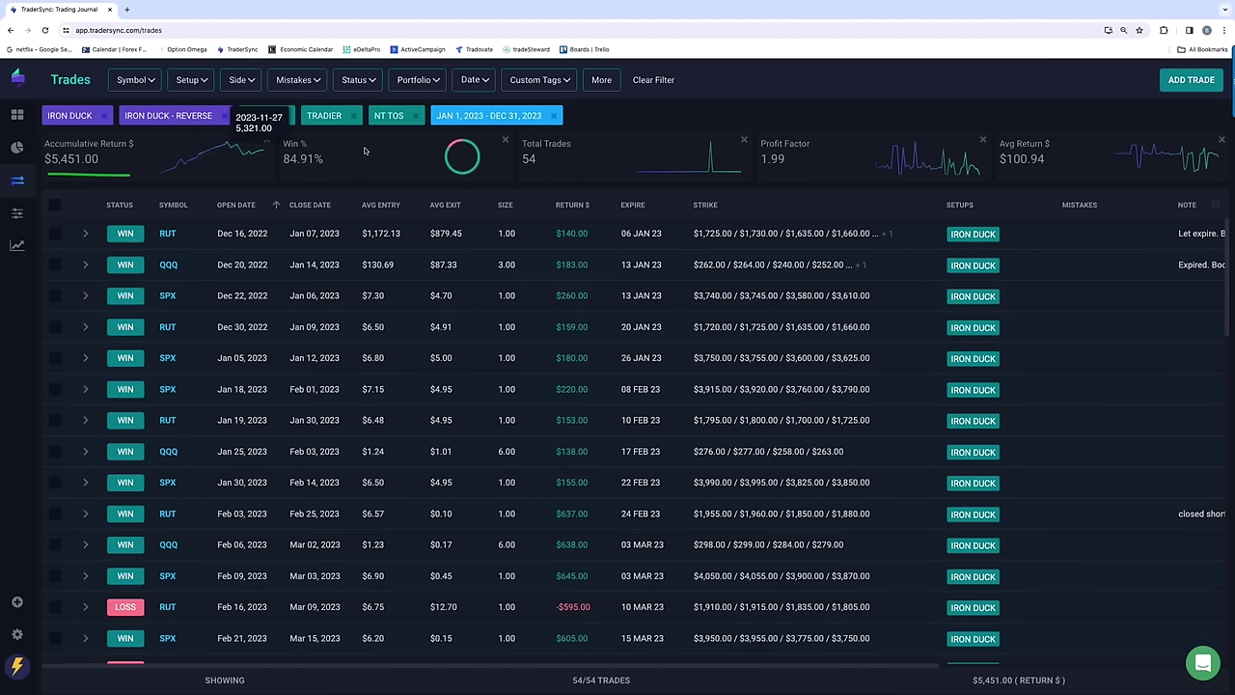
pyautogui.moveTo(391, 146); pyautogui.dragTo(329, 148)
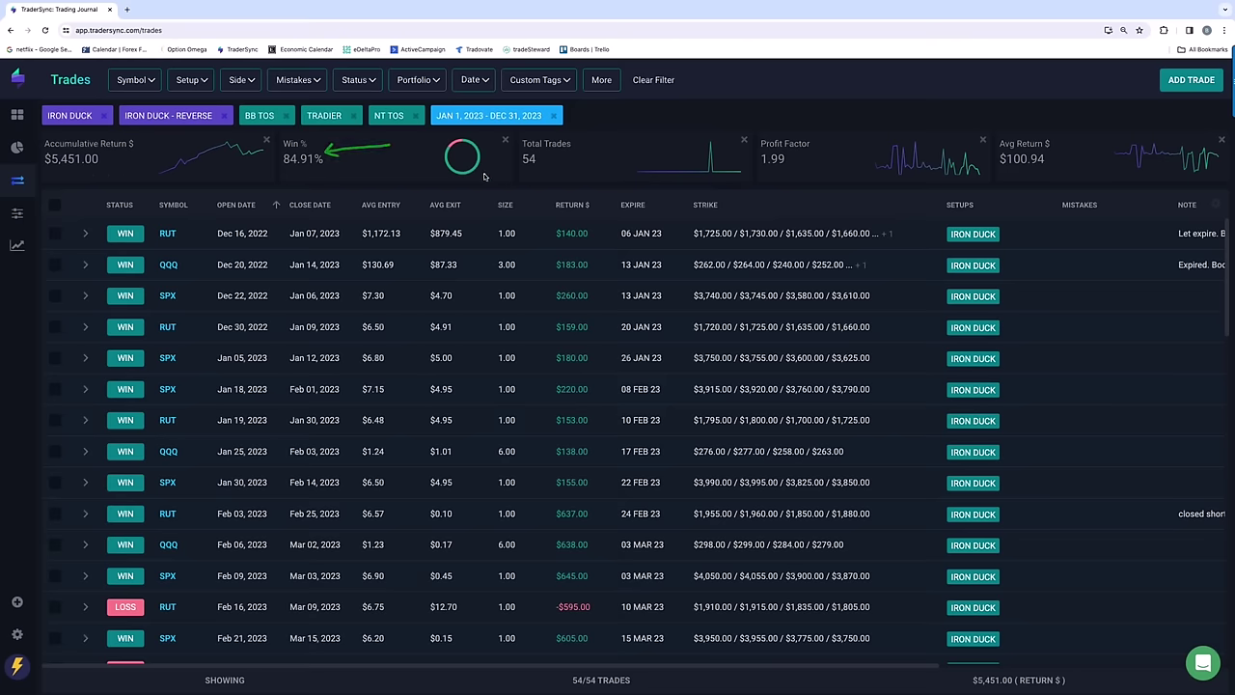
pyautogui.moveTo(485, 174); pyautogui.dragTo(515, 159)
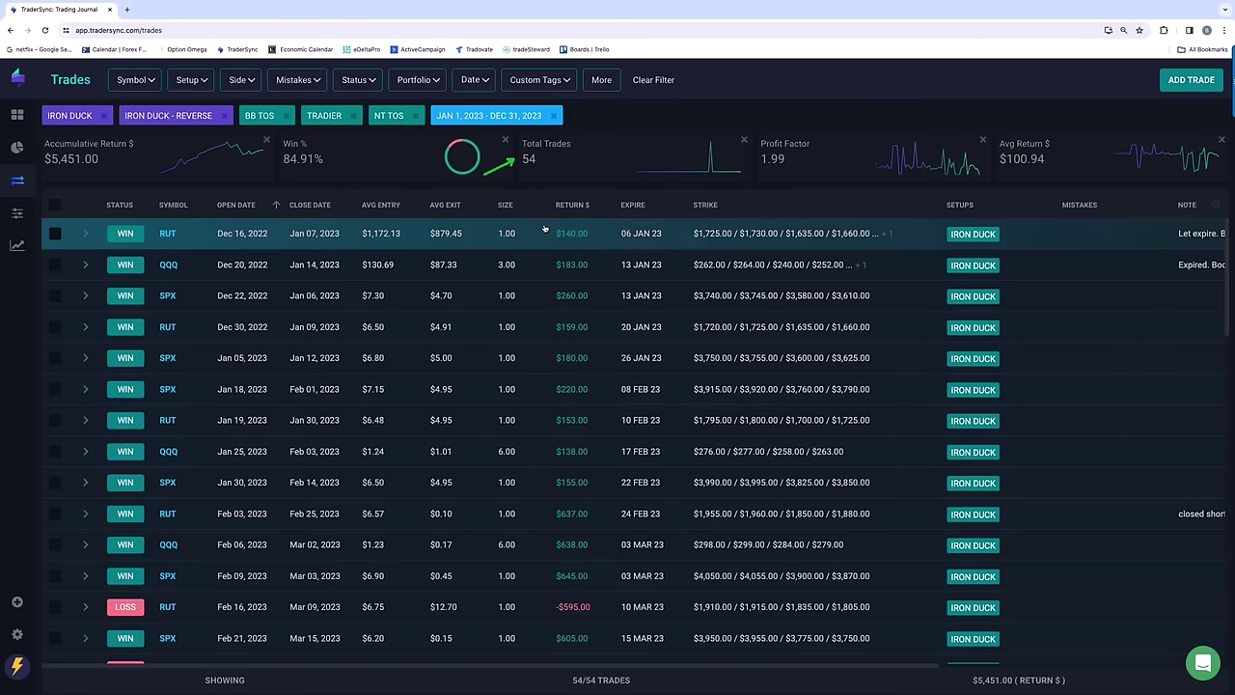
pyautogui.scroll(-5, 494, 334)
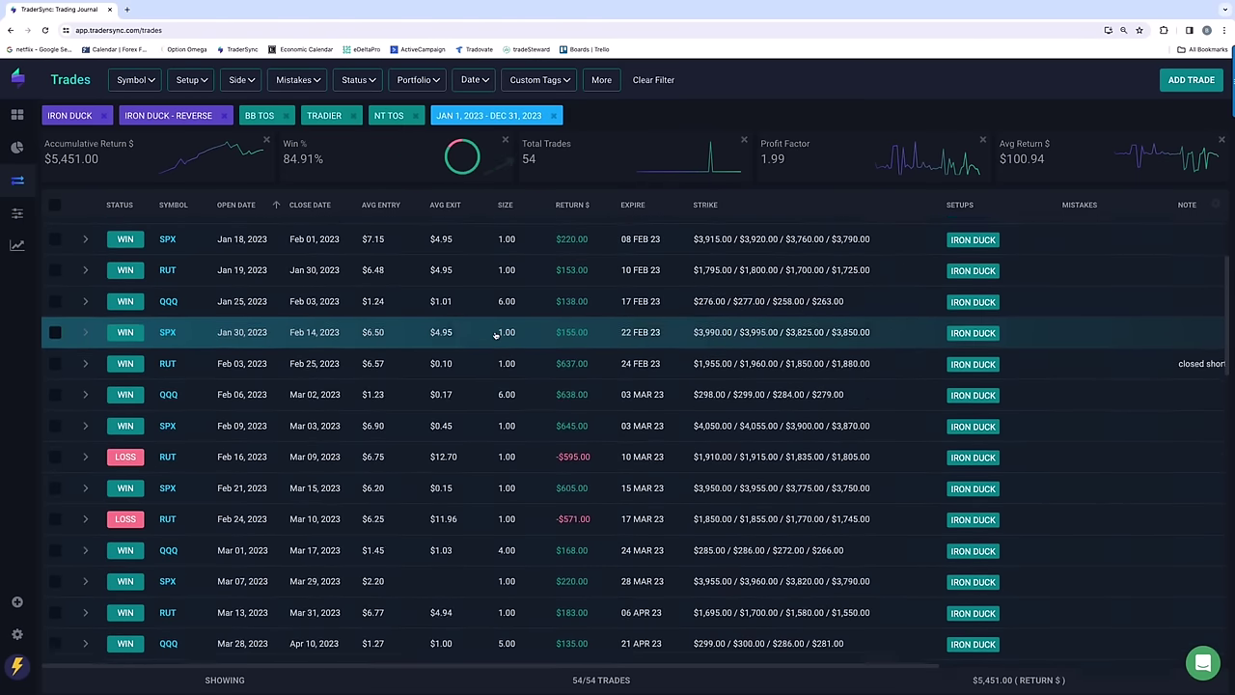
pyautogui.scroll(5, 495, 334)
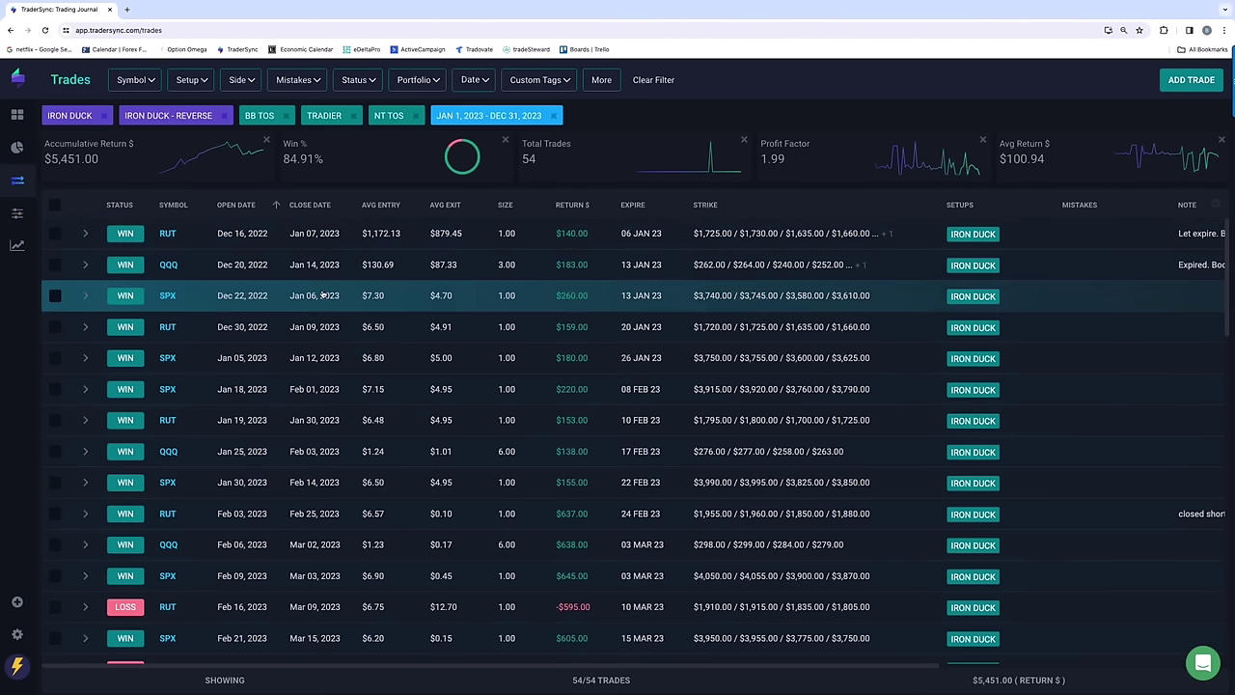
pyautogui.scroll(-2, 328, 290)
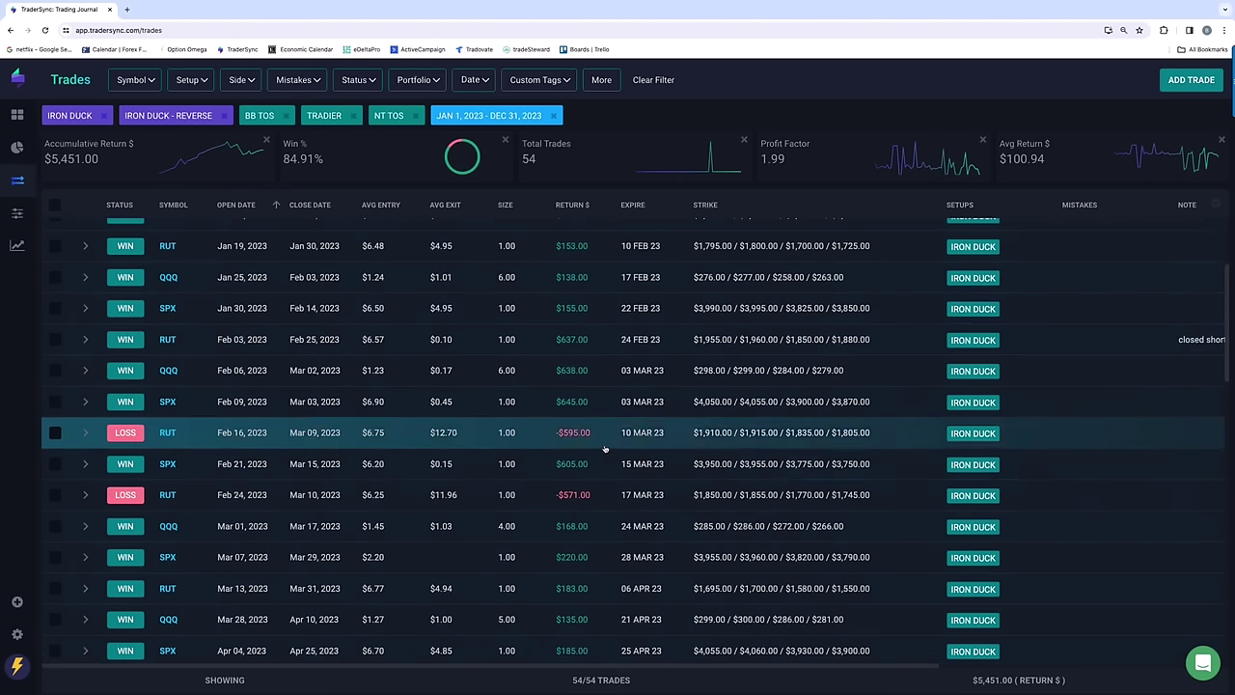
pyautogui.scroll(-5, 491, 425)
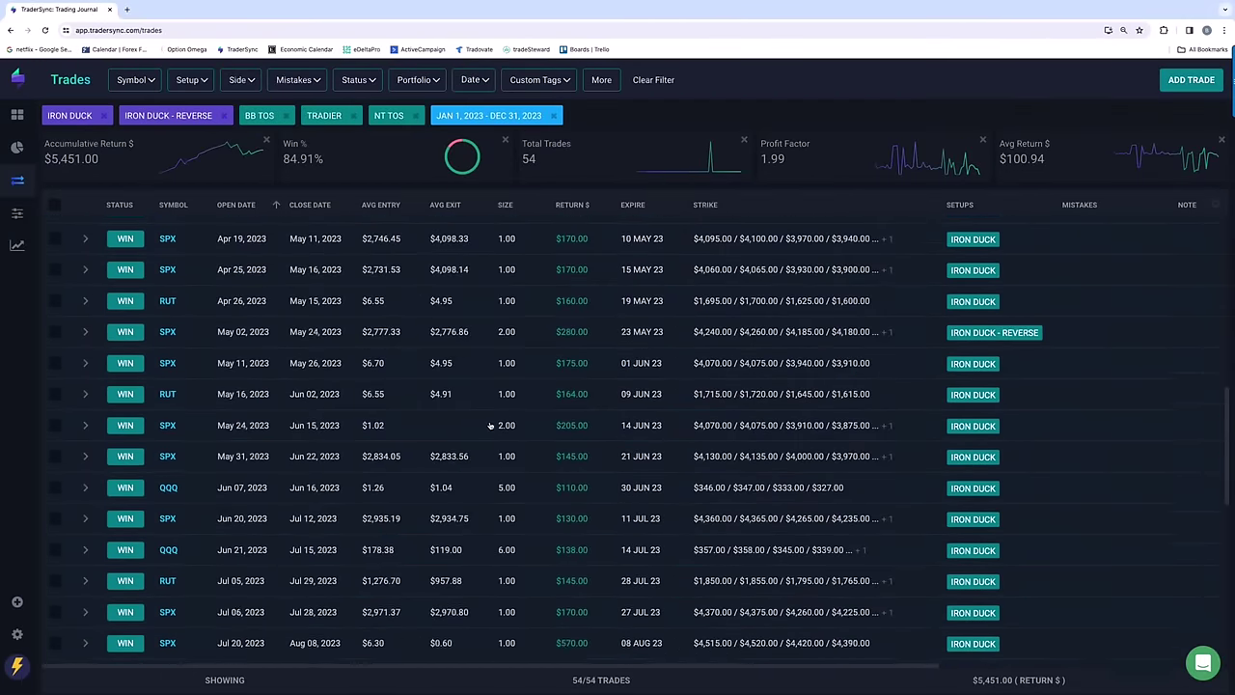
pyautogui.scroll(-2, 491, 425)
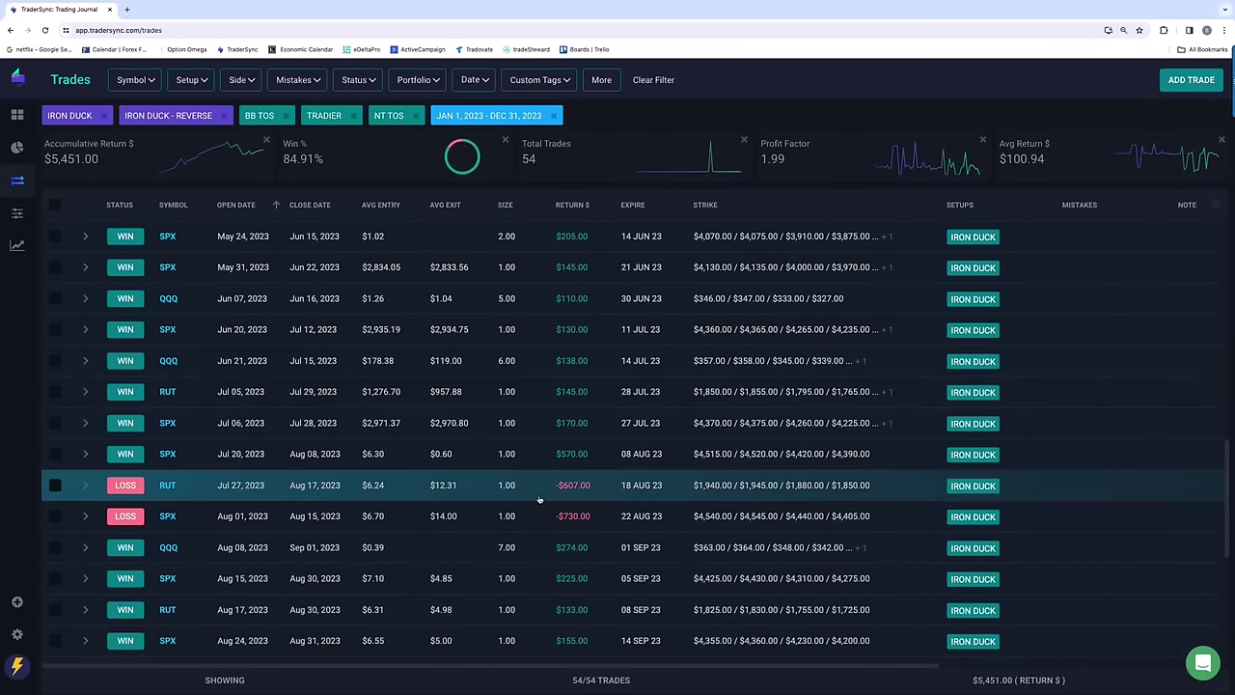
pyautogui.scroll(-4, 541, 502)
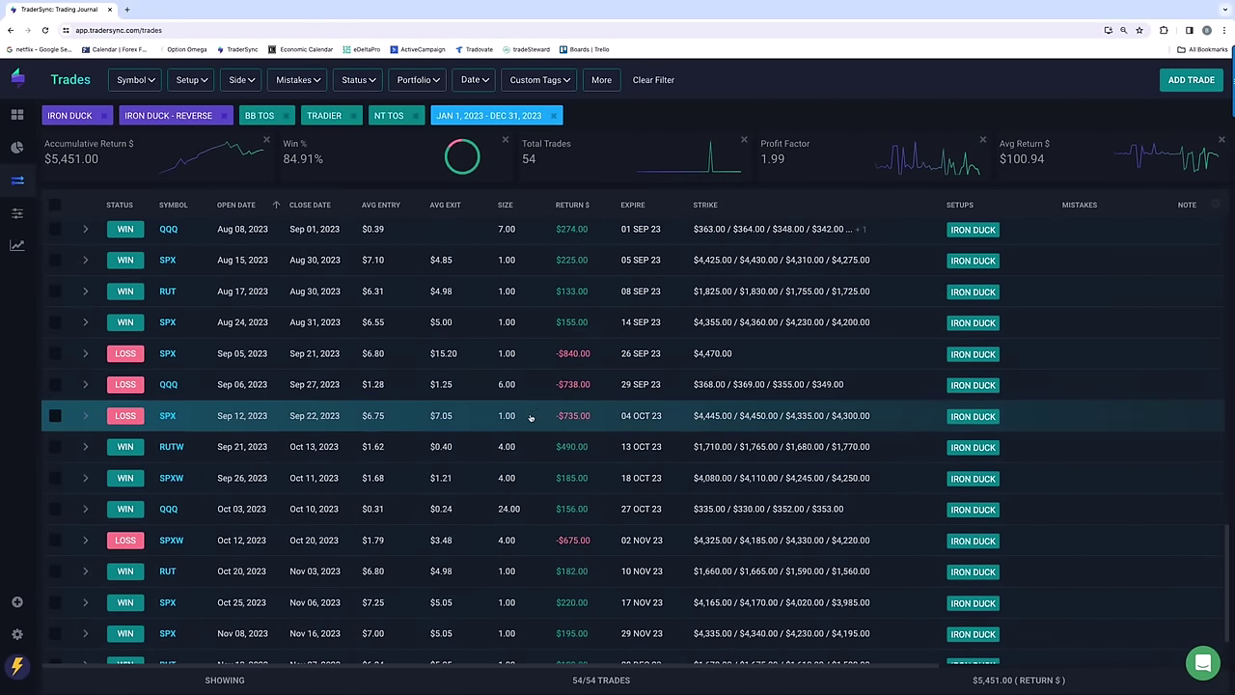
pyautogui.scroll(-1, 530, 417)
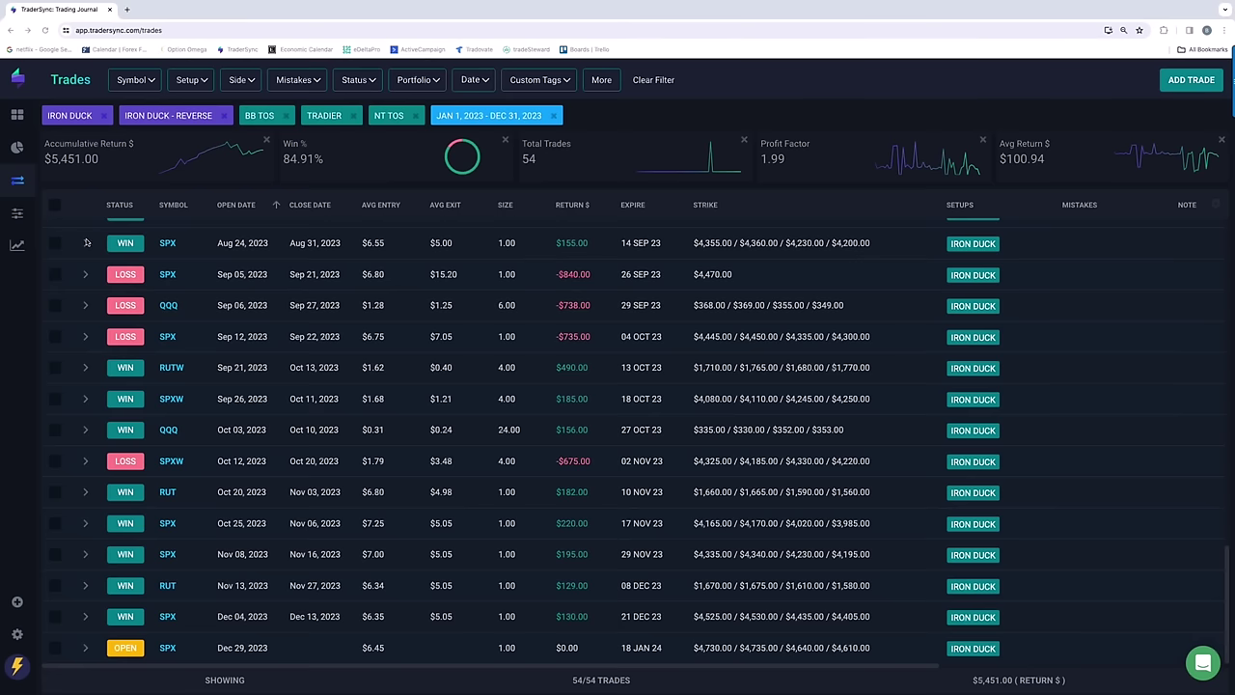
# Uncheck the IRON DUCK and IRON DUCK - REVERSE setups in the setup filter.
pyautogui.click(193, 80)
pyautogui.click(198, 80)
pyautogui.click(199, 81)
pyautogui.scroll(-10, 222, 249)
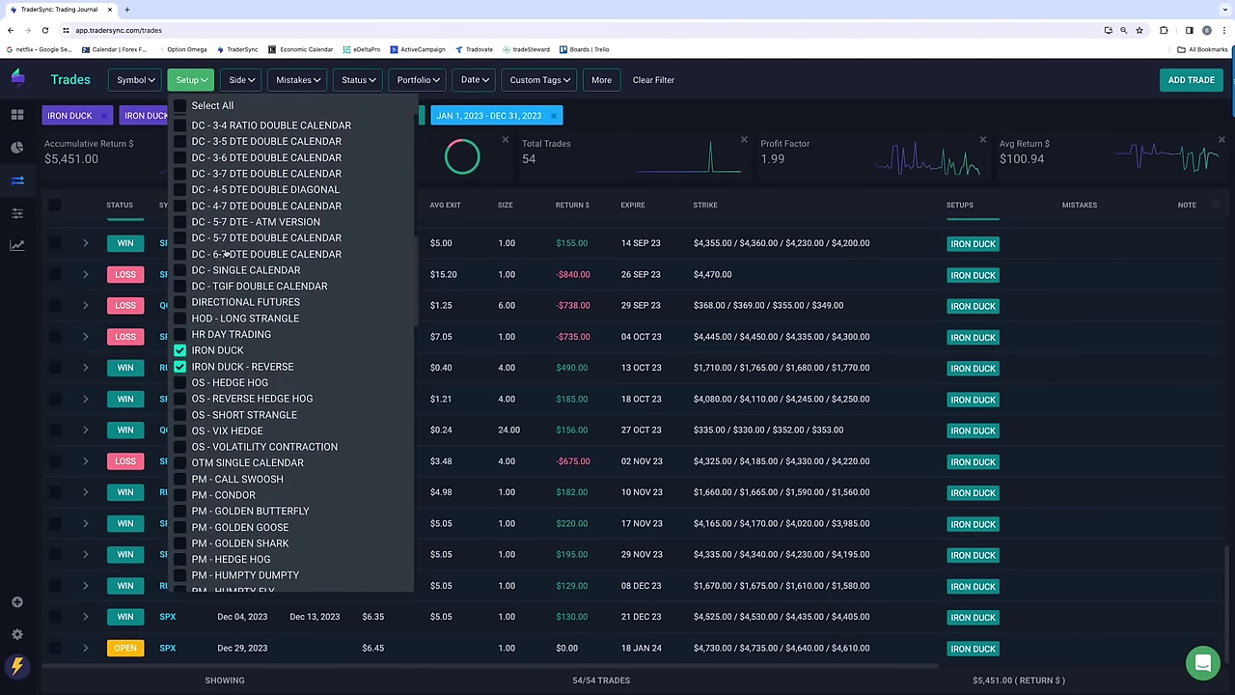
pyautogui.click(179, 350)
pyautogui.click(179, 367)
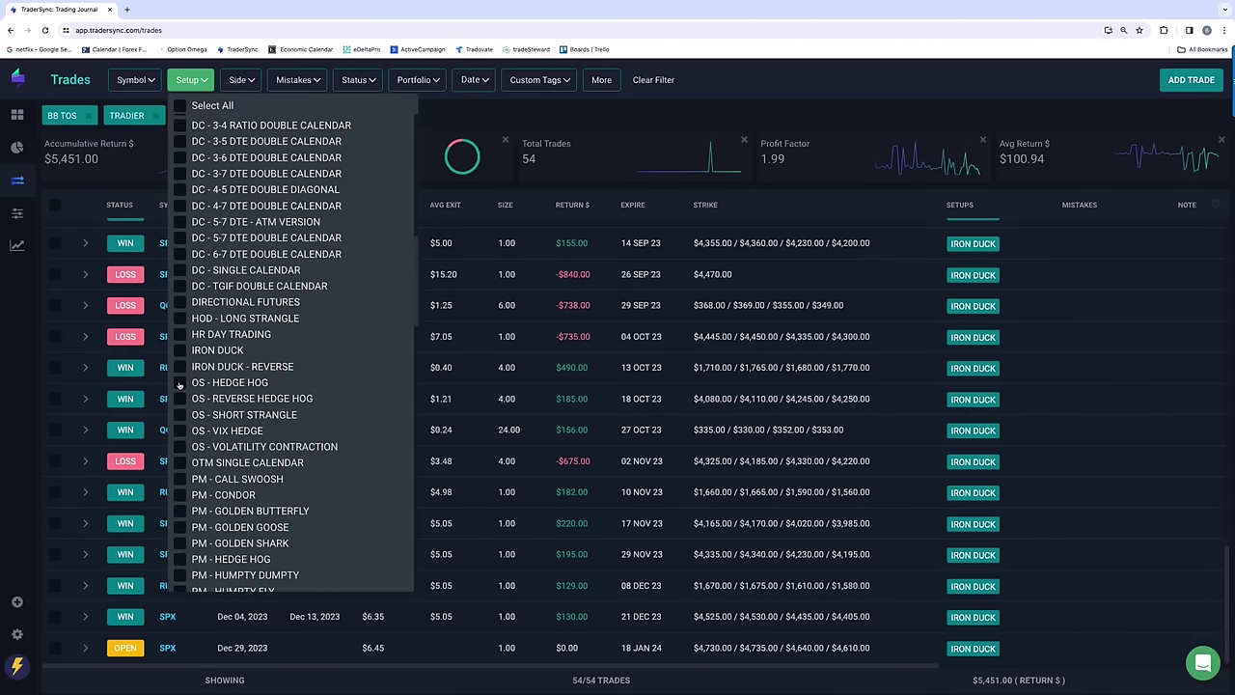
# Add OS Hedge Hog, Reverse Hedge Hog, Short Strangle, VIX Hedge and Volatility Contraction, then reload.
pyautogui.click(179, 382)
pyautogui.click(180, 399)
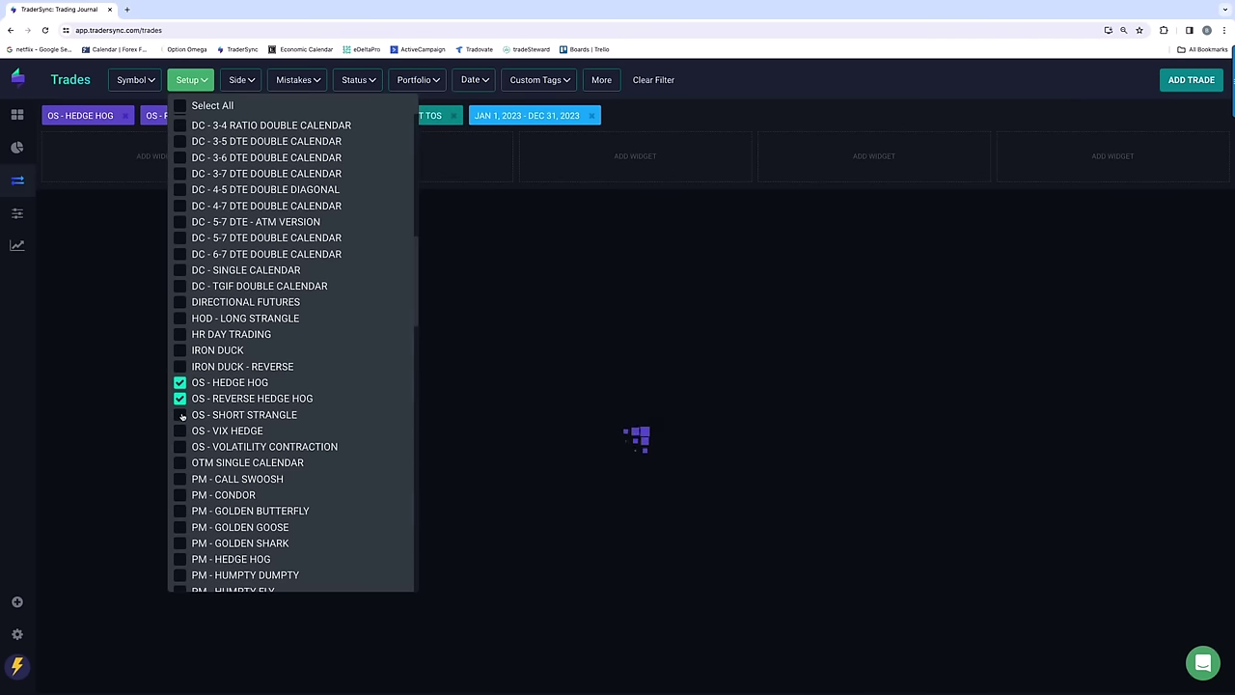
pyautogui.click(179, 415)
pyautogui.click(177, 431)
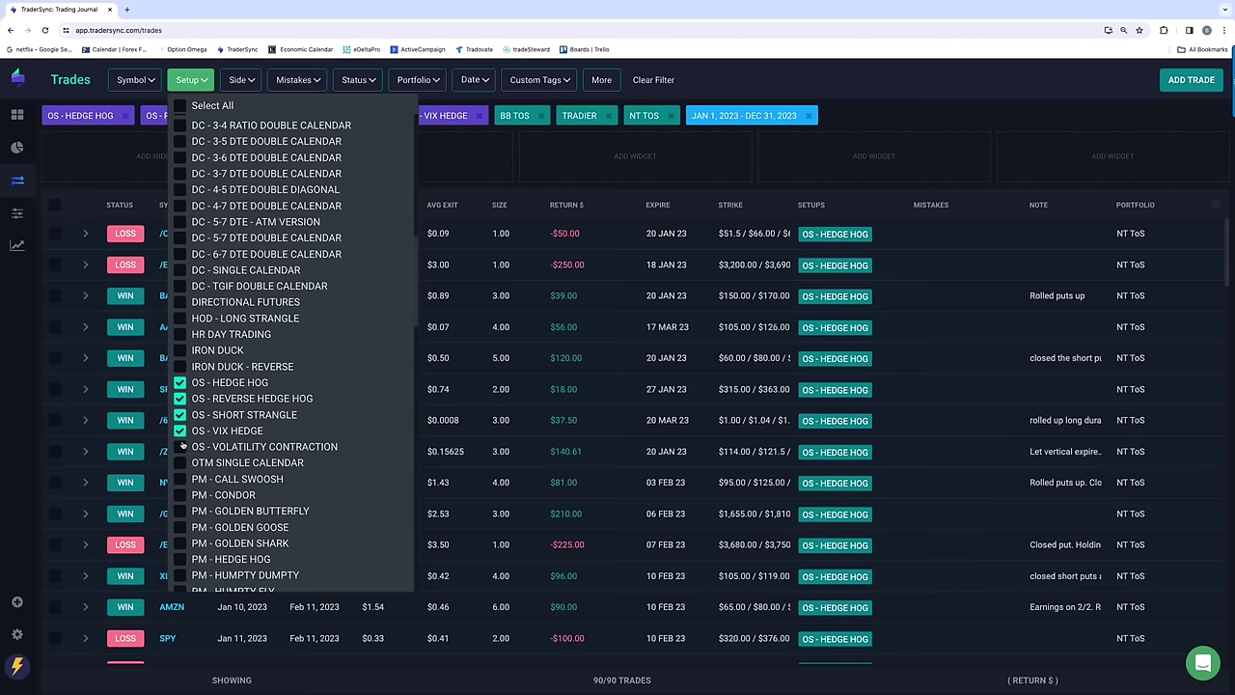
pyautogui.click(181, 447)
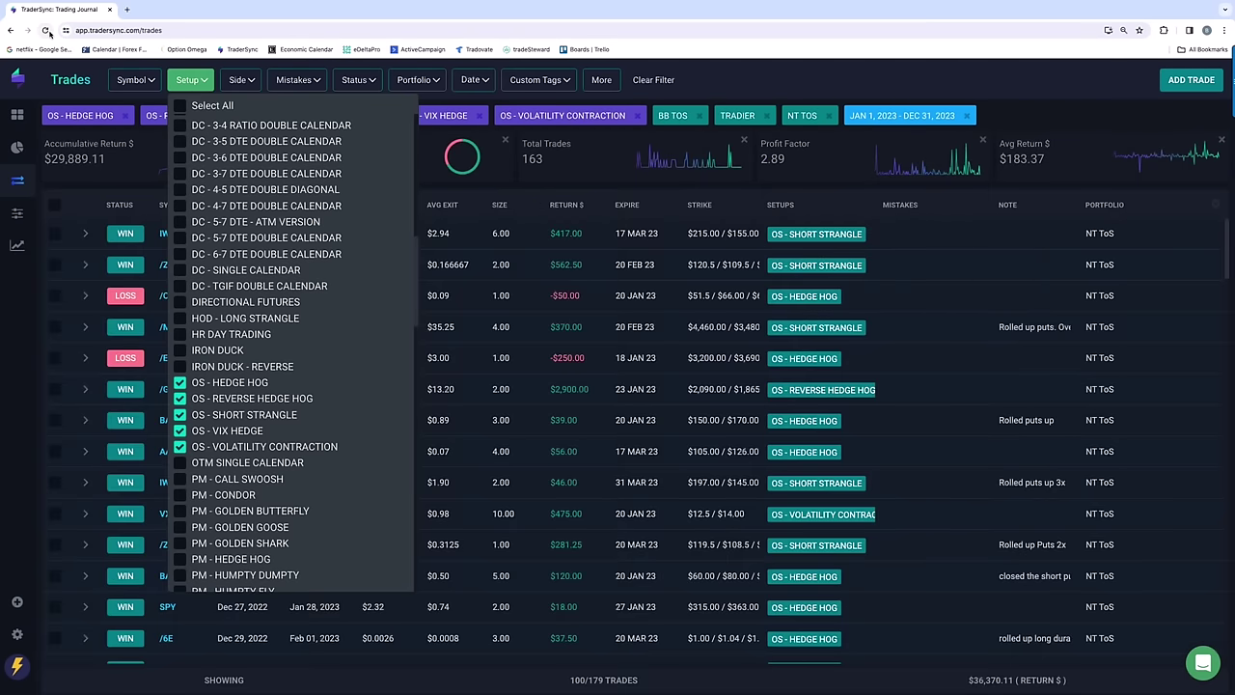
pyautogui.click(45, 31)
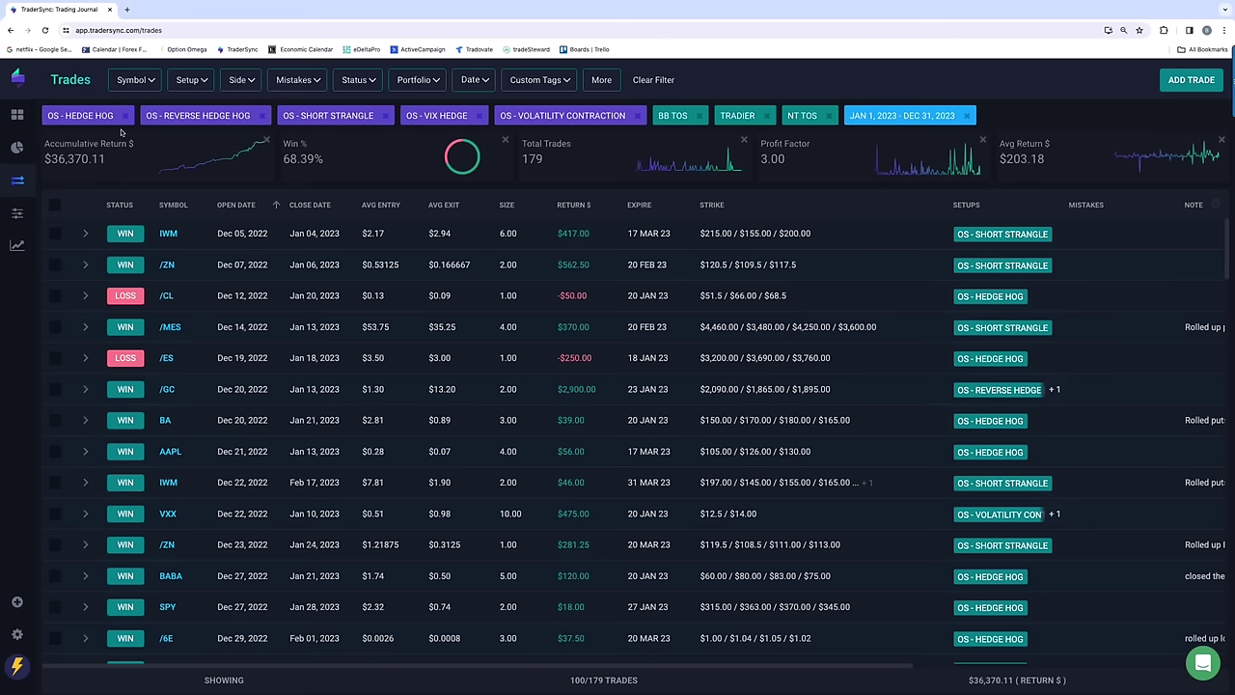
# Remove the Hedge Hog, Reverse Hedge Hog, VIX Hedge and Volatility Contraction chips, leaving only OS - Short Strangle's 55 trades.
pyautogui.click(261, 116)
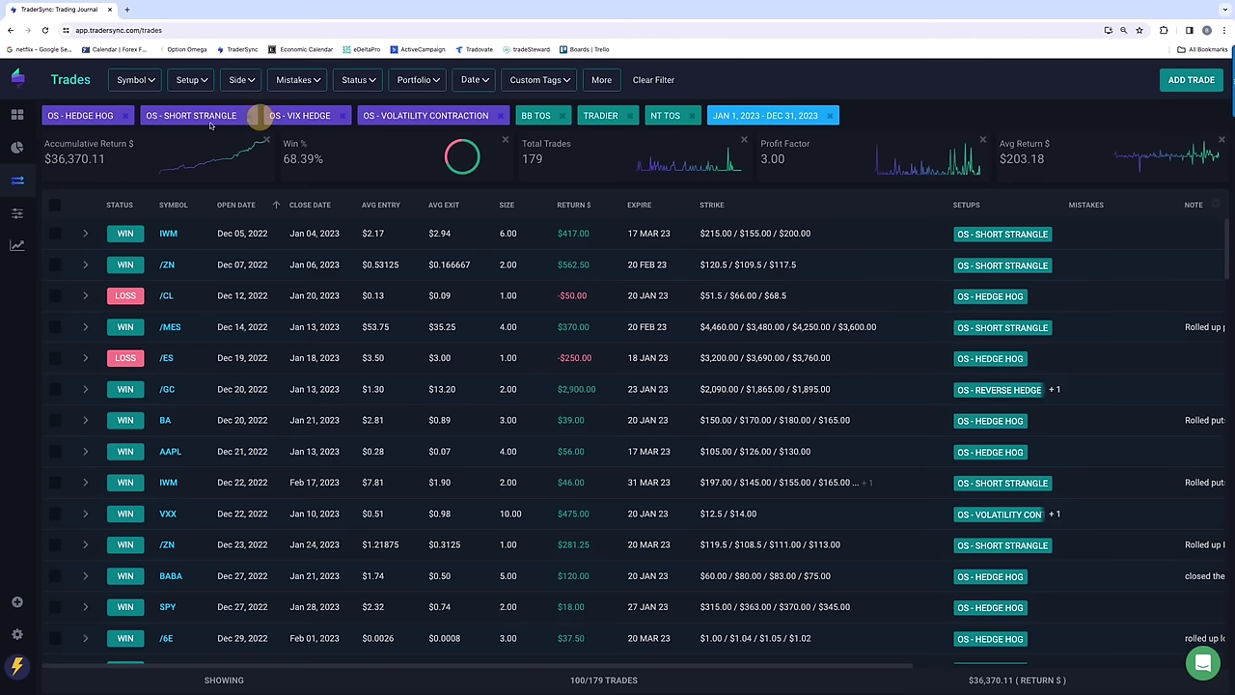
pyautogui.click(128, 115)
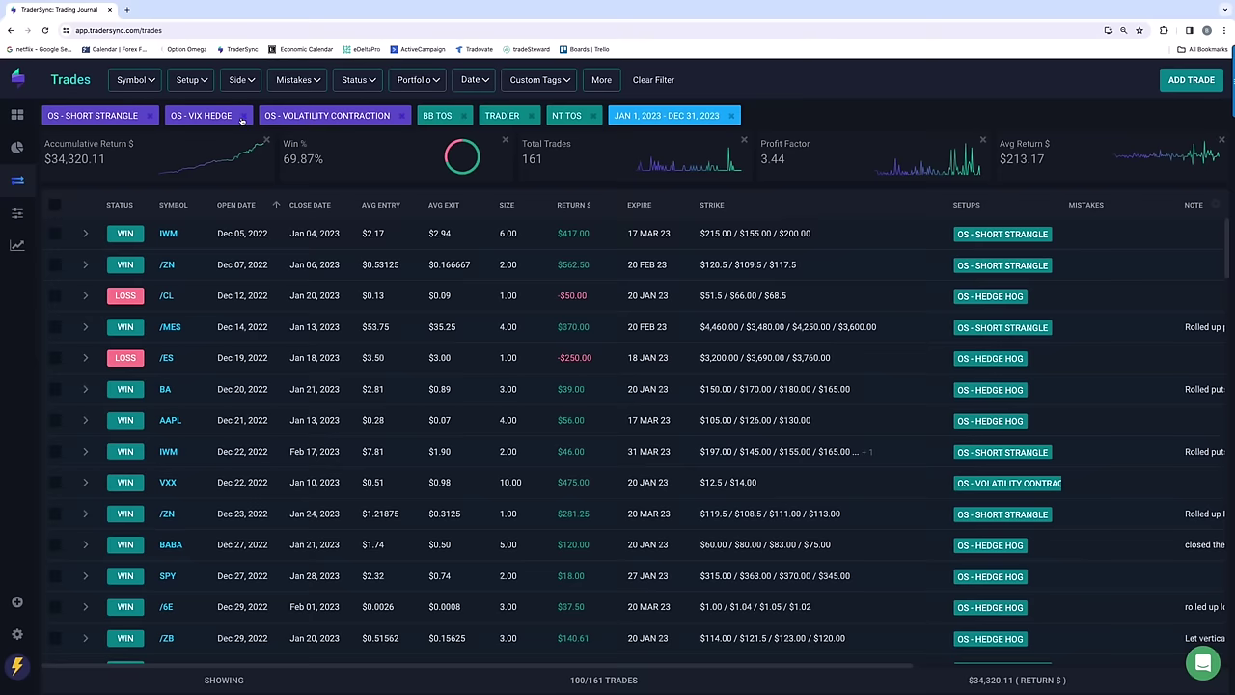
pyautogui.click(243, 116)
pyautogui.click(307, 117)
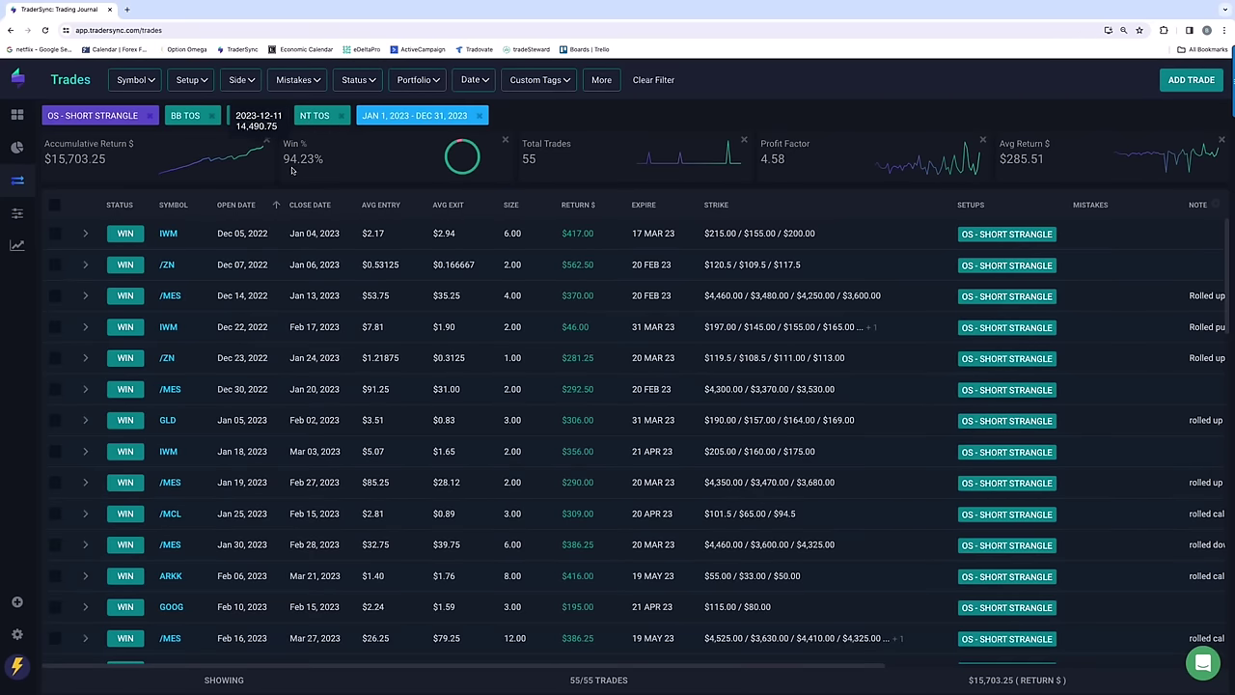
pyautogui.scroll(-3, 532, 296)
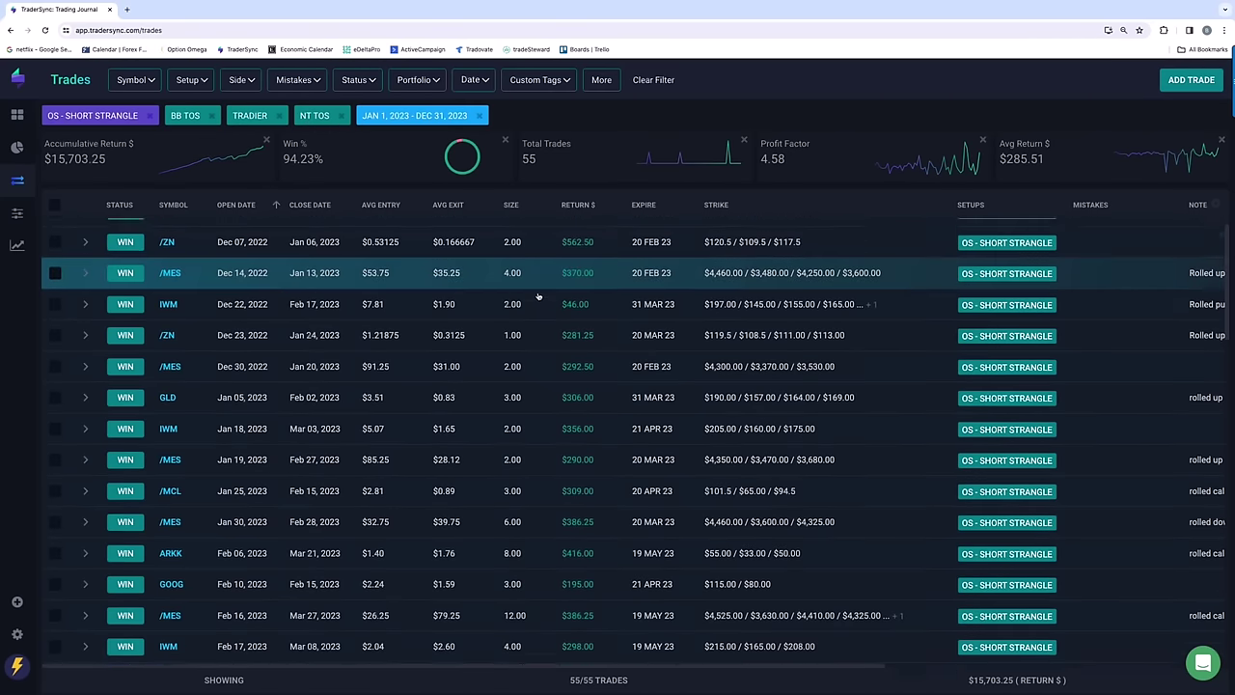
pyautogui.scroll(-5, 533, 296)
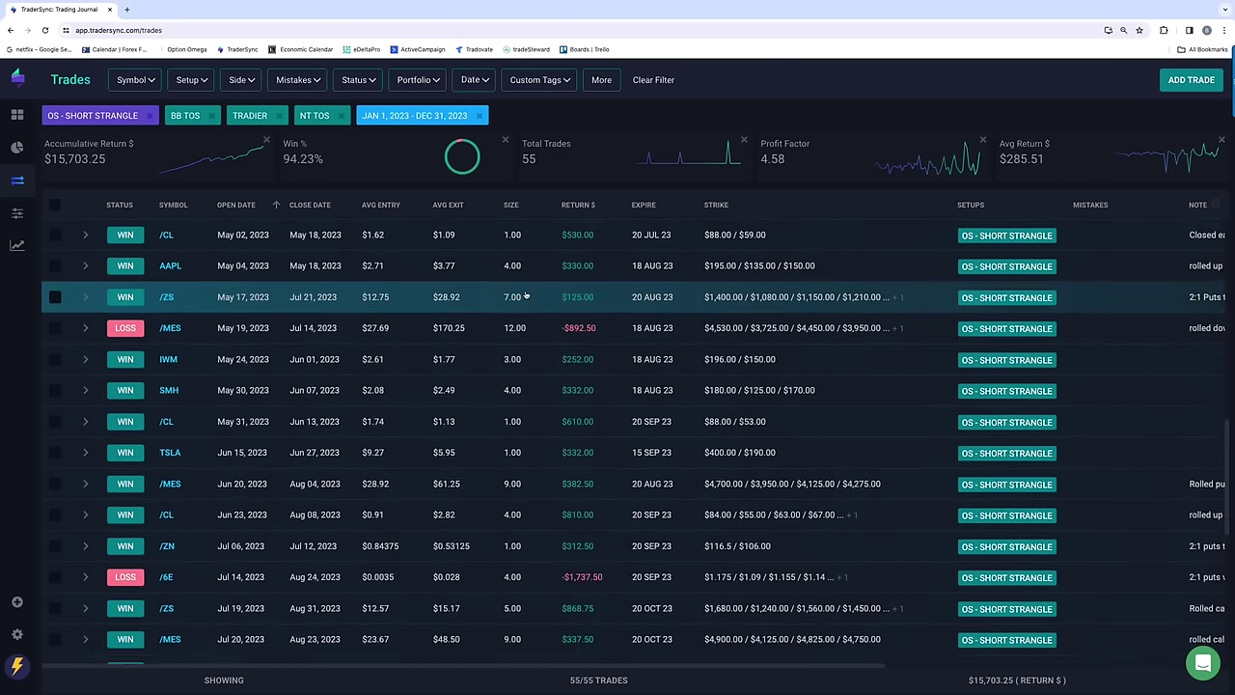
pyautogui.scroll(-5, 546, 448)
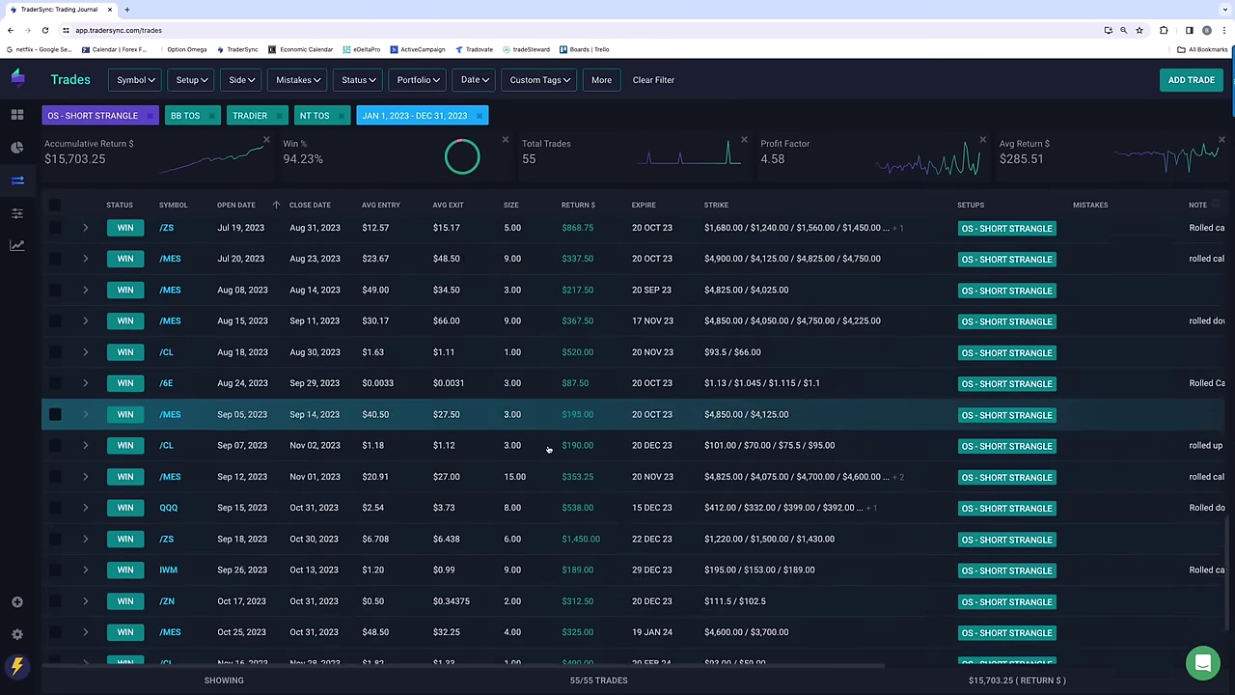
pyautogui.scroll(12, 545, 448)
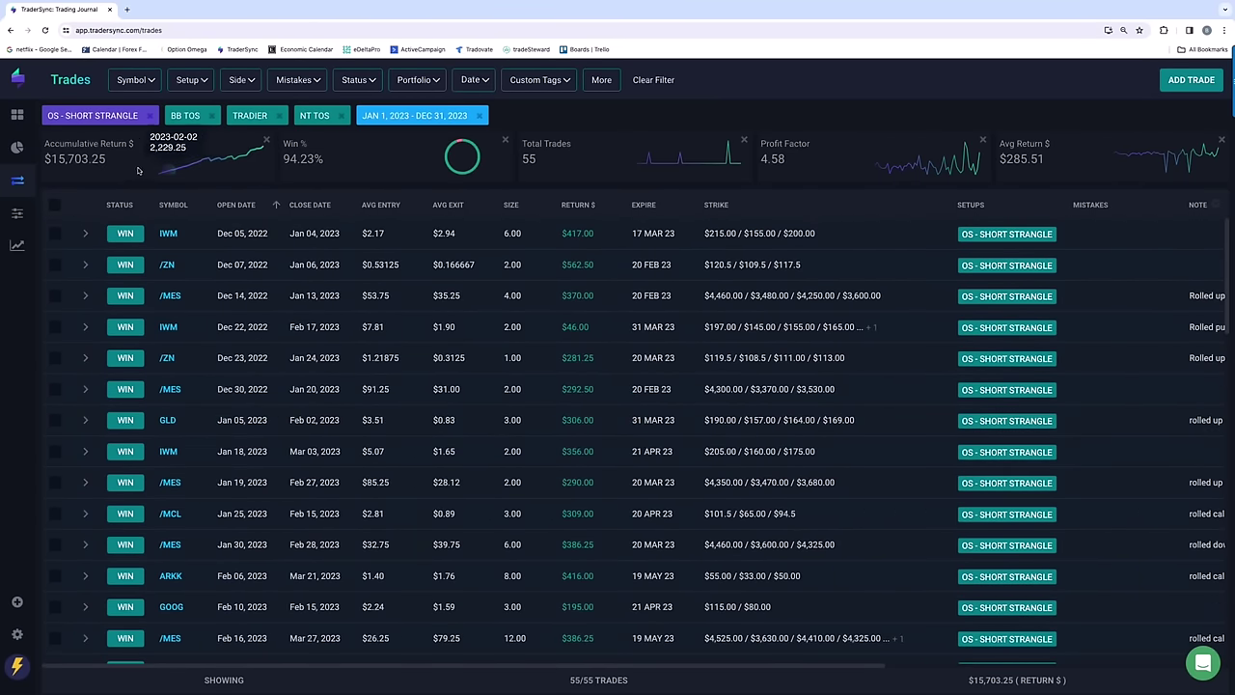
# Uncheck OS - Short Strangle in the Setup dropdown.
pyautogui.click(204, 85)
pyautogui.scroll(-6, 240, 274)
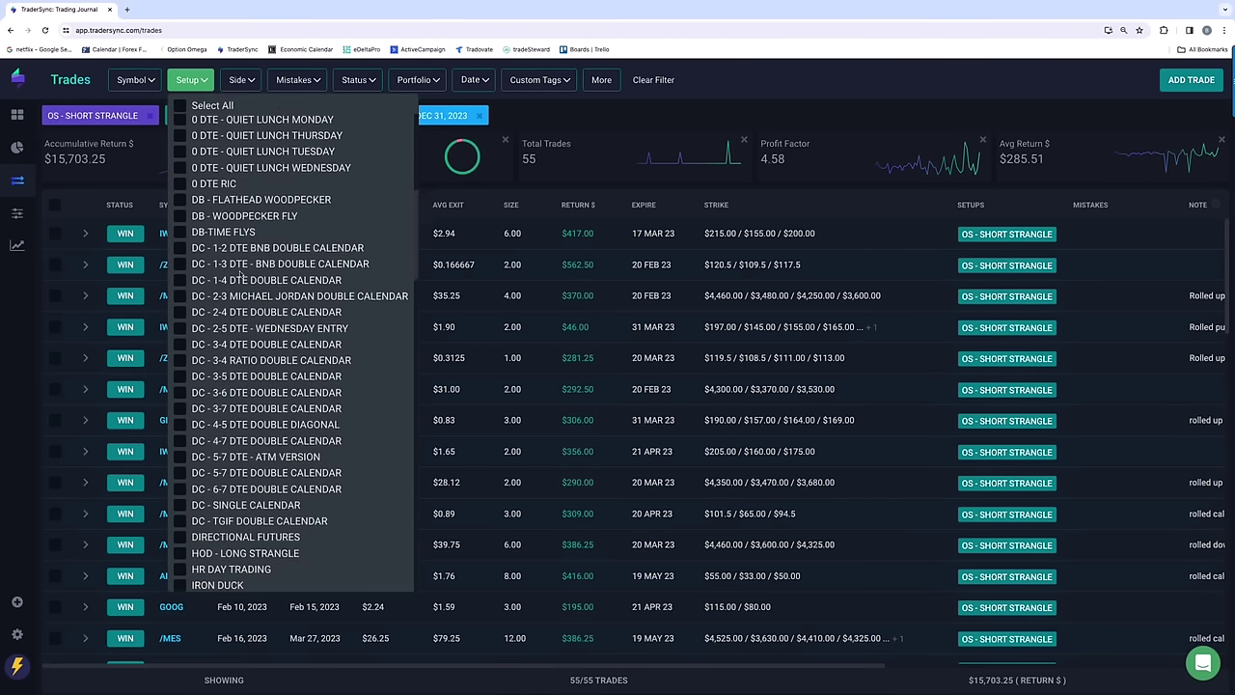
pyautogui.scroll(-1, 240, 274)
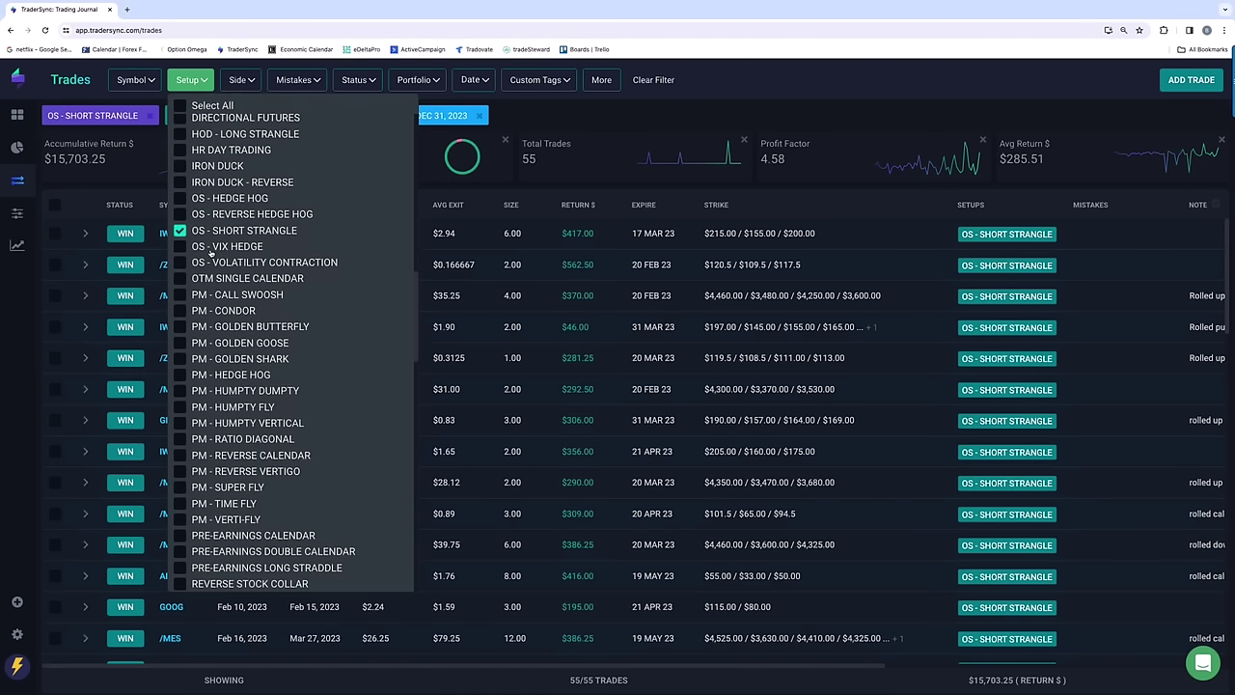
pyautogui.click(180, 233)
# Add PM Call Swoosh, Condor, Golden Butterfly, Golden Goose, Golden Shark, Humpty Dumpty and Humpty Fly.
pyautogui.click(179, 294)
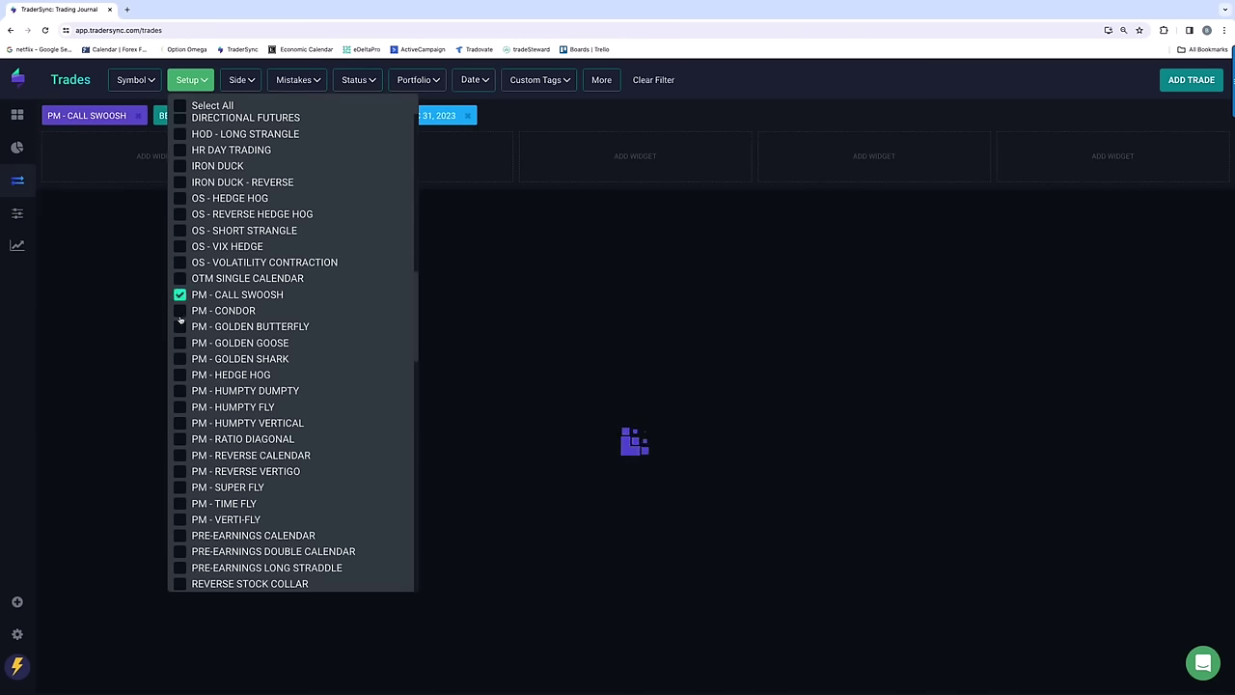
pyautogui.click(179, 313)
pyautogui.click(179, 327)
pyautogui.click(179, 344)
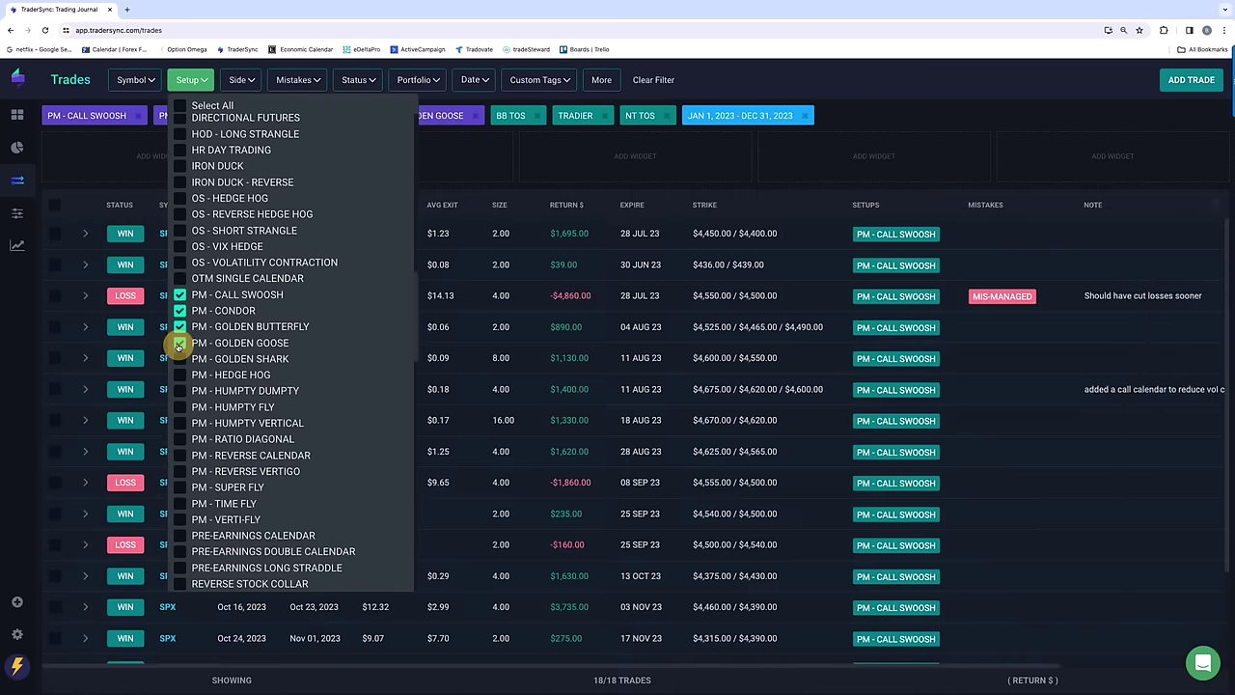
pyautogui.click(180, 359)
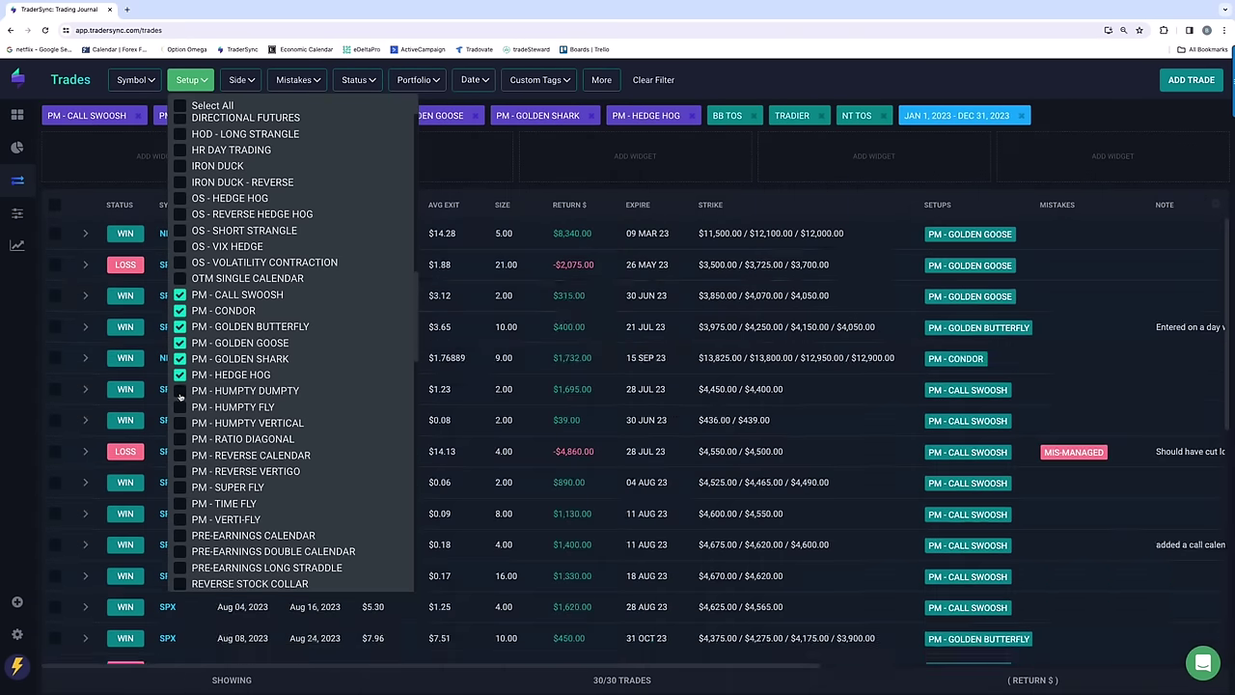
pyautogui.click(180, 391)
pyautogui.click(180, 406)
# Add PM Humpty Vertical, Ratio Diagonal, Reverse Calendar, Reverse Vertigo, Super Fly, Time Fly and Verti-Fly.
pyautogui.click(180, 423)
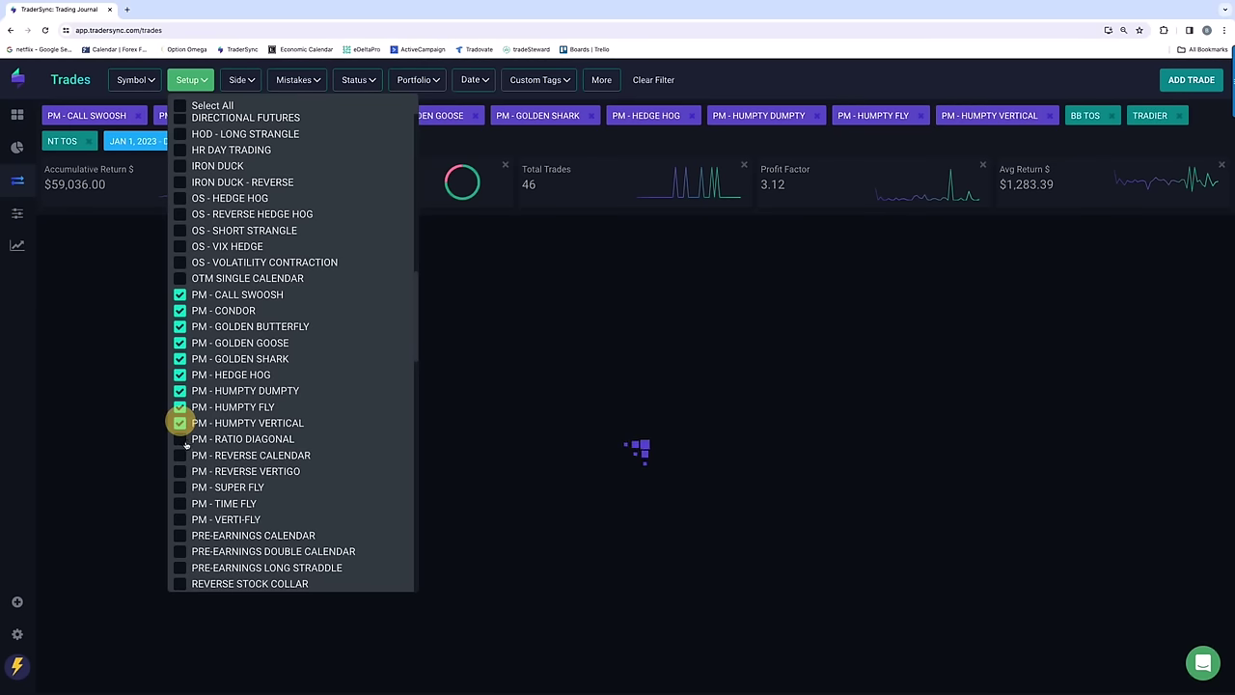
pyautogui.click(179, 439)
pyautogui.click(180, 454)
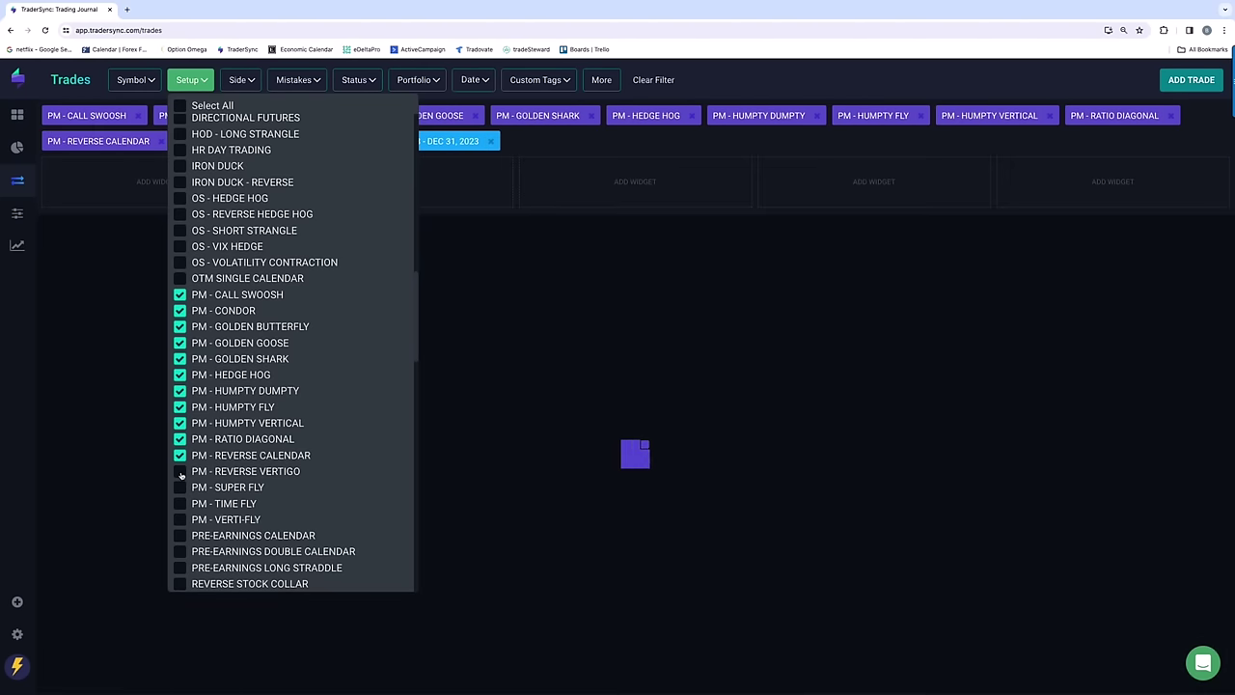
pyautogui.click(180, 471)
pyautogui.click(179, 488)
pyautogui.click(180, 503)
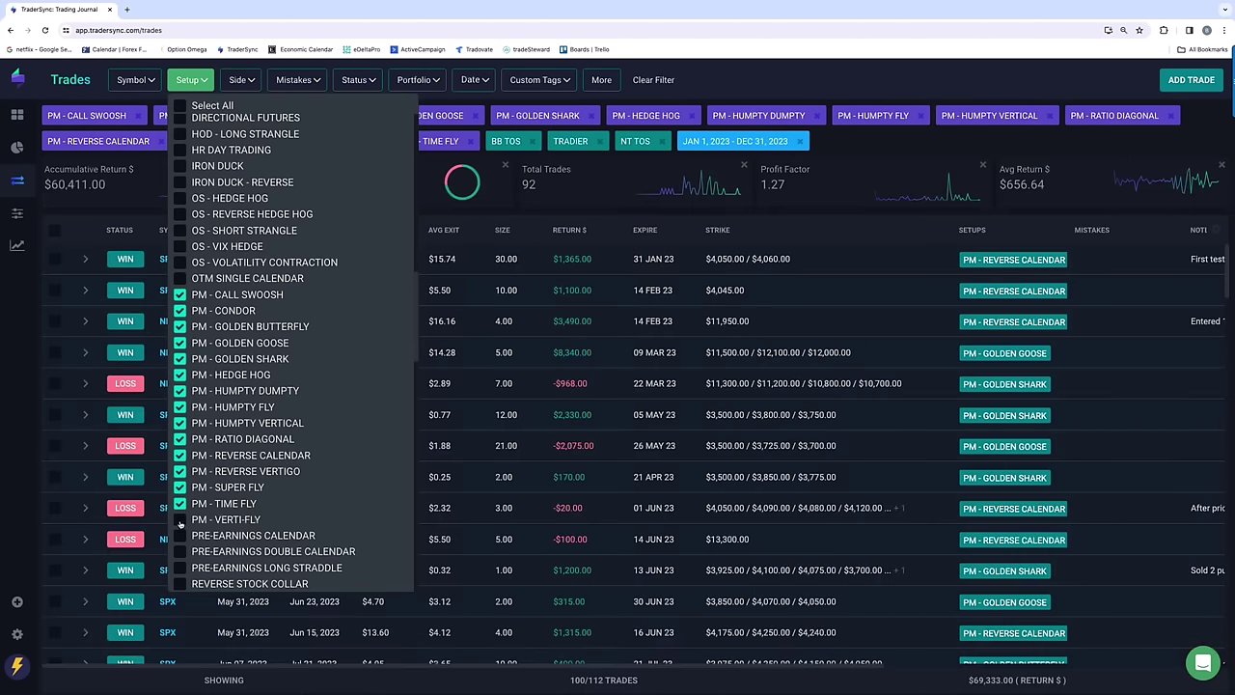
pyautogui.click(179, 519)
# Add X-PM Bunker Diagonal, Bunker SPV, Calendar Combo, Earnings Short Calendar, Flathead Woodpecker and Fly Cal.
pyautogui.scroll(-5, 380, 504)
pyautogui.scroll(-8, 378, 509)
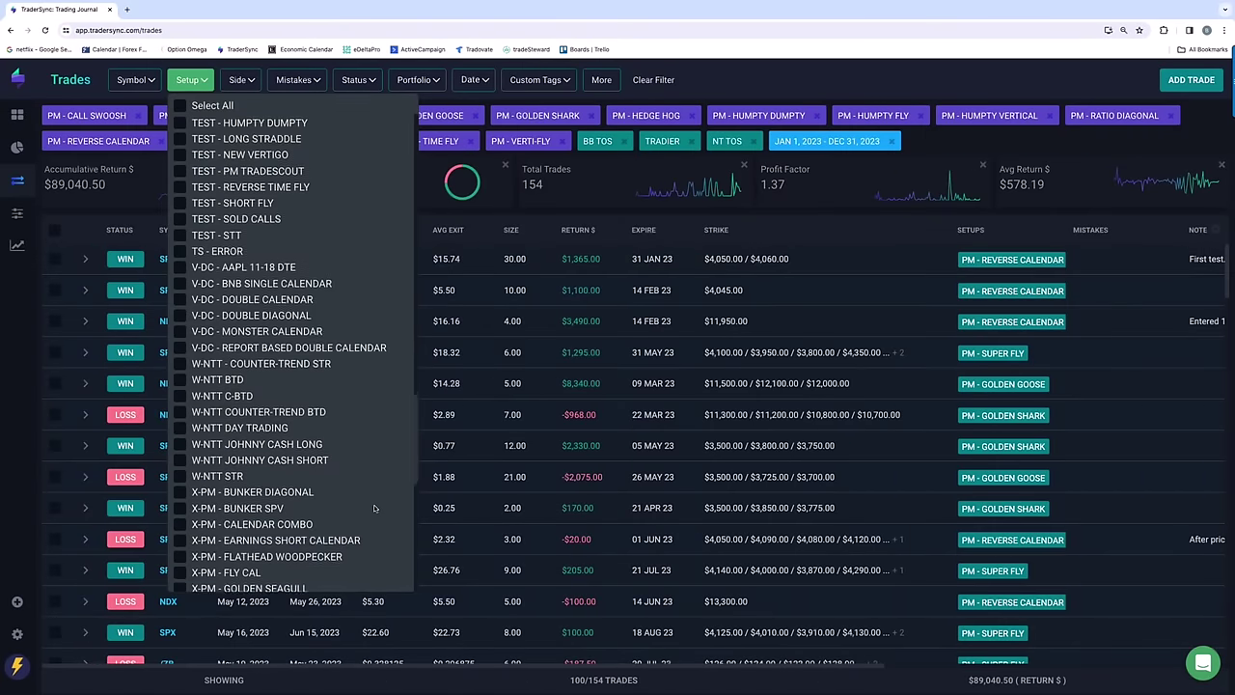
pyautogui.scroll(-1, 375, 508)
pyautogui.click(180, 383)
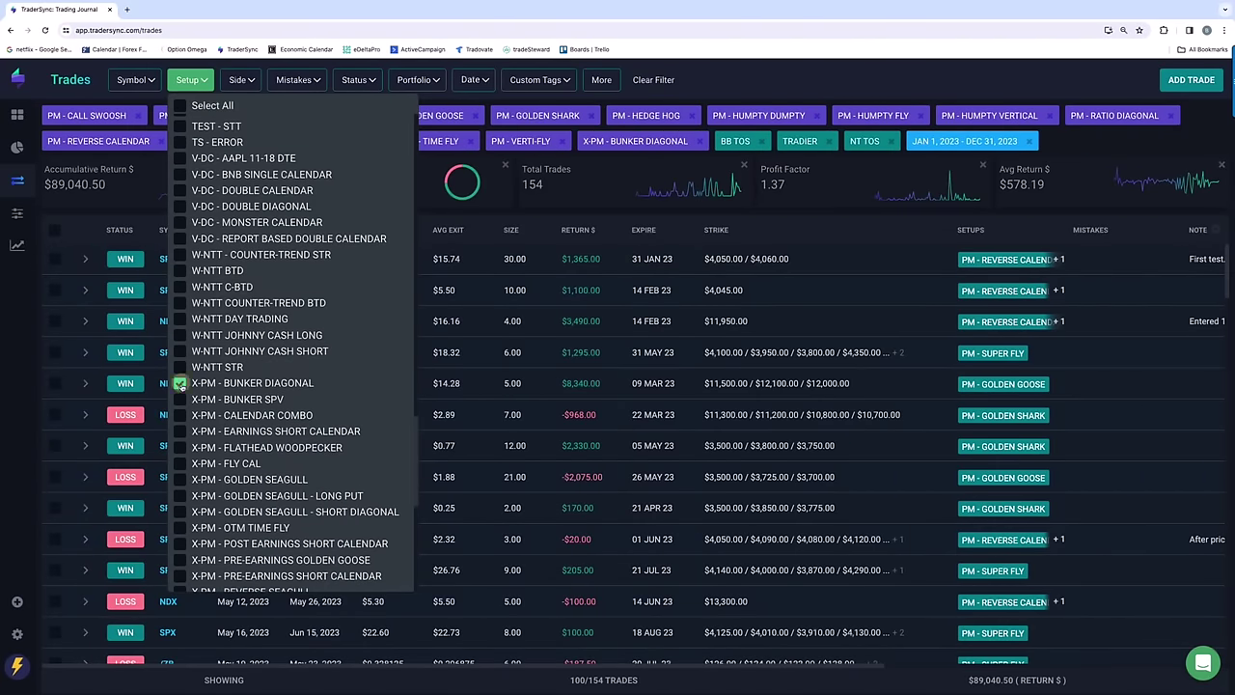
pyautogui.click(180, 399)
pyautogui.click(179, 415)
pyautogui.click(180, 431)
pyautogui.click(179, 448)
pyautogui.click(179, 463)
# Add the X-PM Golden Seagull variants, OTM Time Fly, earnings calendar and goose setups, and Reverse Seagull.
pyautogui.click(180, 479)
pyautogui.click(180, 495)
pyautogui.click(179, 511)
pyautogui.click(179, 528)
pyautogui.click(180, 543)
pyautogui.click(180, 560)
pyautogui.click(205, 575)
pyautogui.scroll(-2, 213, 569)
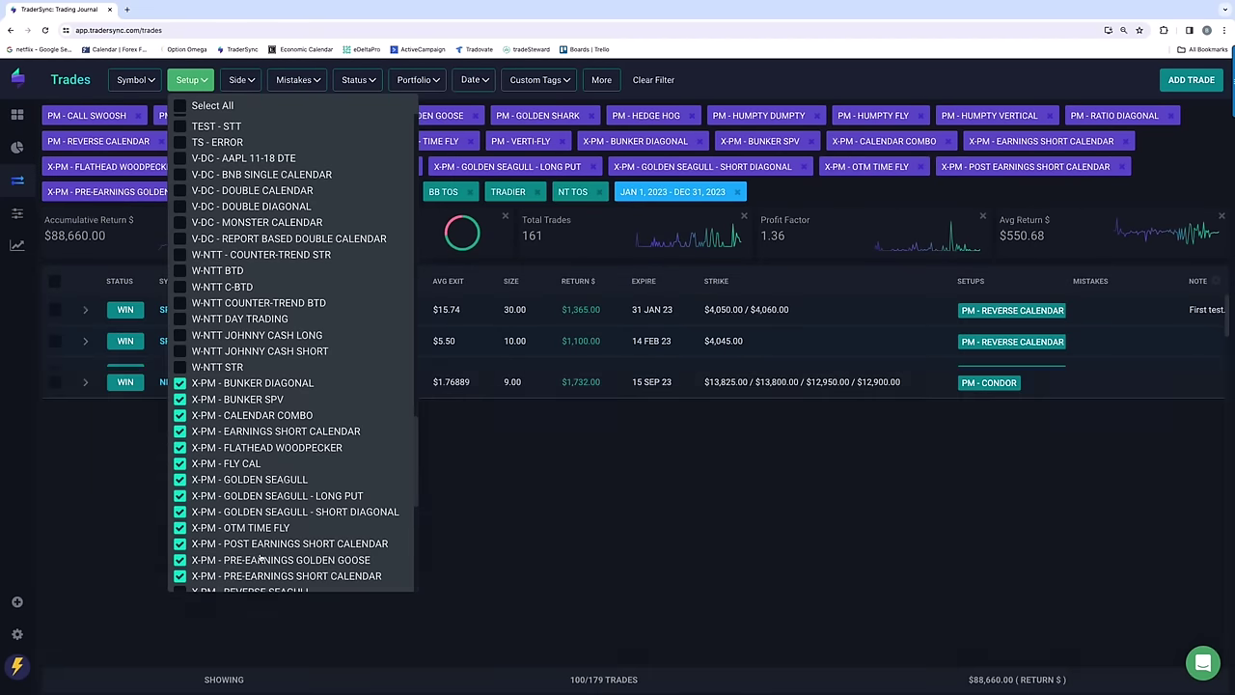
pyautogui.click(180, 521)
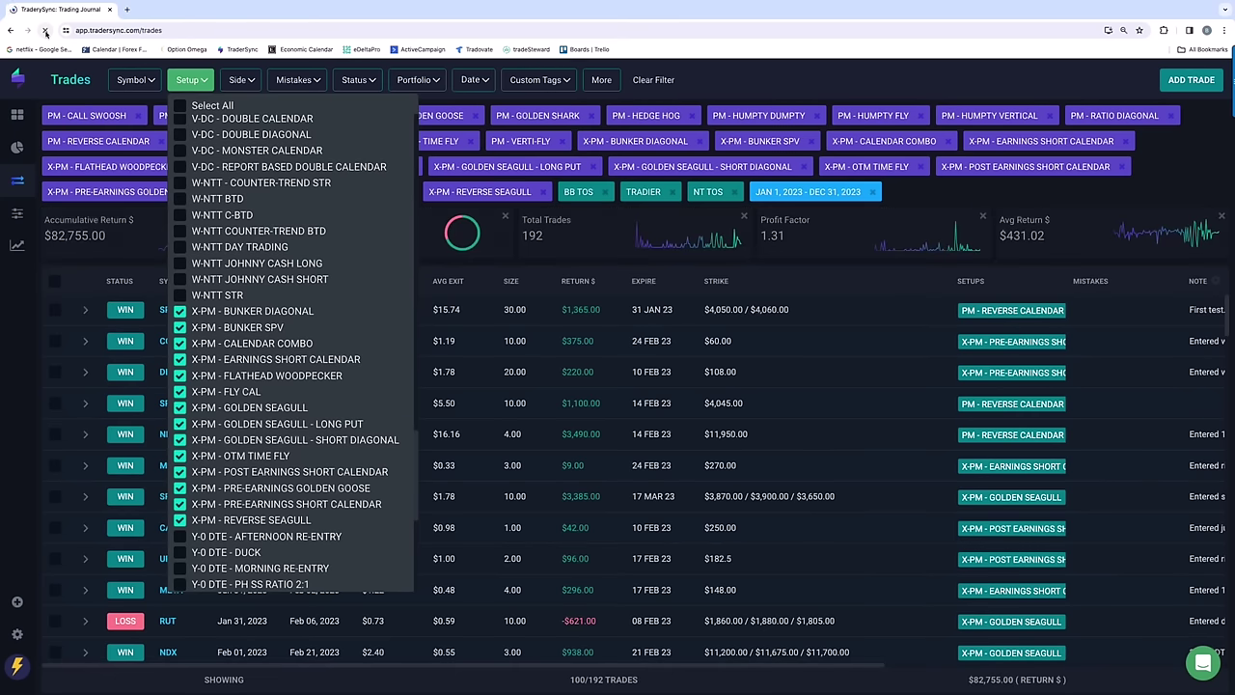
pyautogui.click(45, 31)
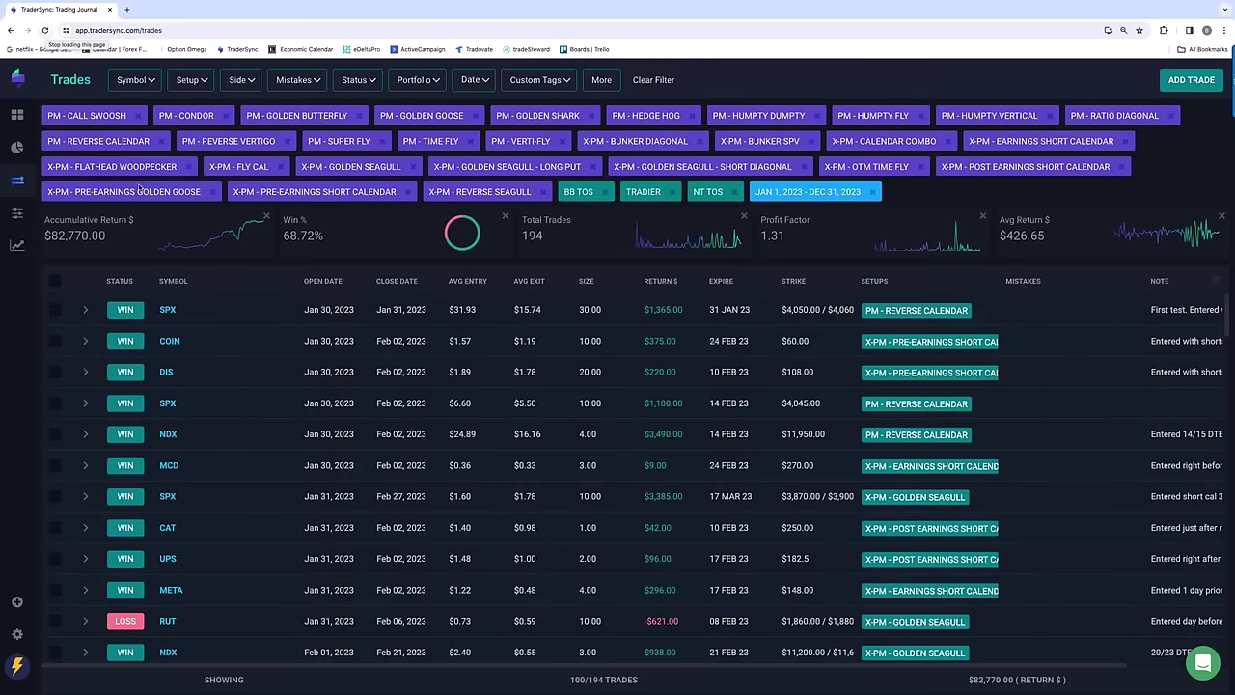
pyautogui.moveTo(65, 253); pyautogui.dragTo(92, 248)
pyautogui.moveTo(287, 250); pyautogui.dragTo(331, 251)
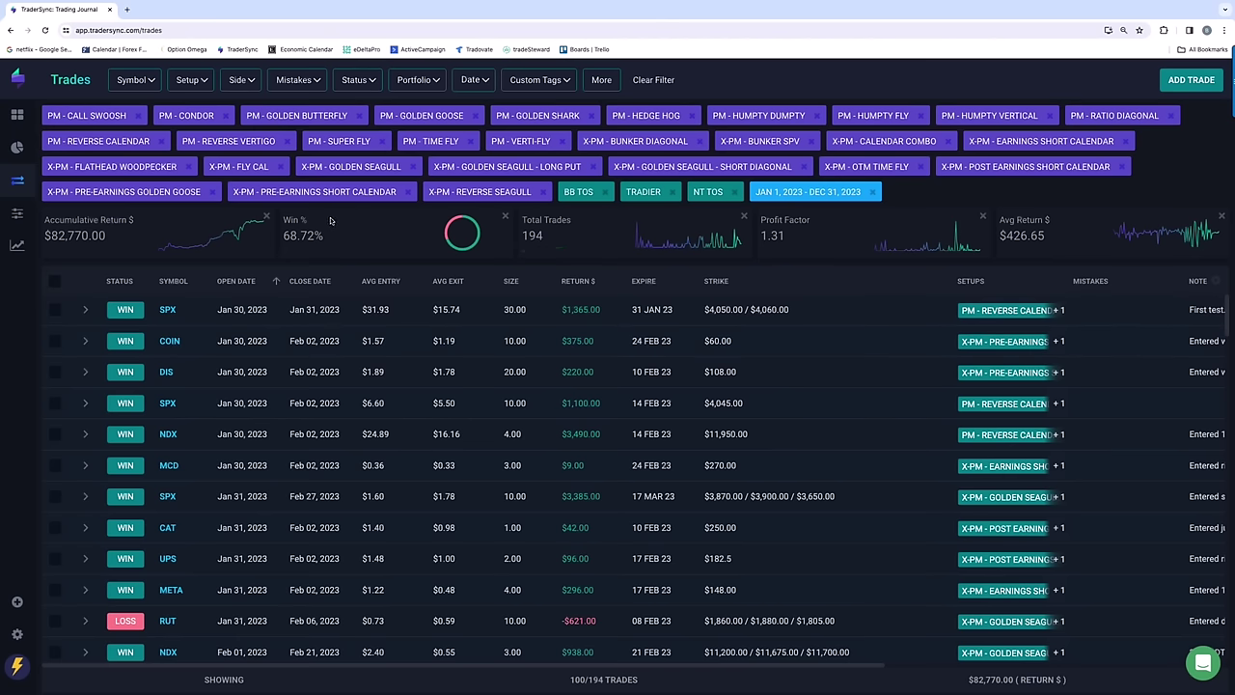
# Uncheck PM Call Swoosh, Condor, Golden Goose, Golden Shark, Hedge Hog, Humpty Dumpty and Humpty Fly.
pyautogui.click(190, 80)
pyautogui.scroll(-10, 239, 224)
pyautogui.click(180, 277)
pyautogui.click(180, 292)
pyautogui.click(179, 325)
pyautogui.click(180, 341)
pyautogui.click(180, 357)
pyautogui.click(180, 373)
pyautogui.click(179, 389)
# Uncheck the remaining PM setups, Humpty Vertical through Verti-Fly and Ratio Diagonal, keeping only Golden Butterfly.
pyautogui.click(180, 405)
pyautogui.click(179, 437)
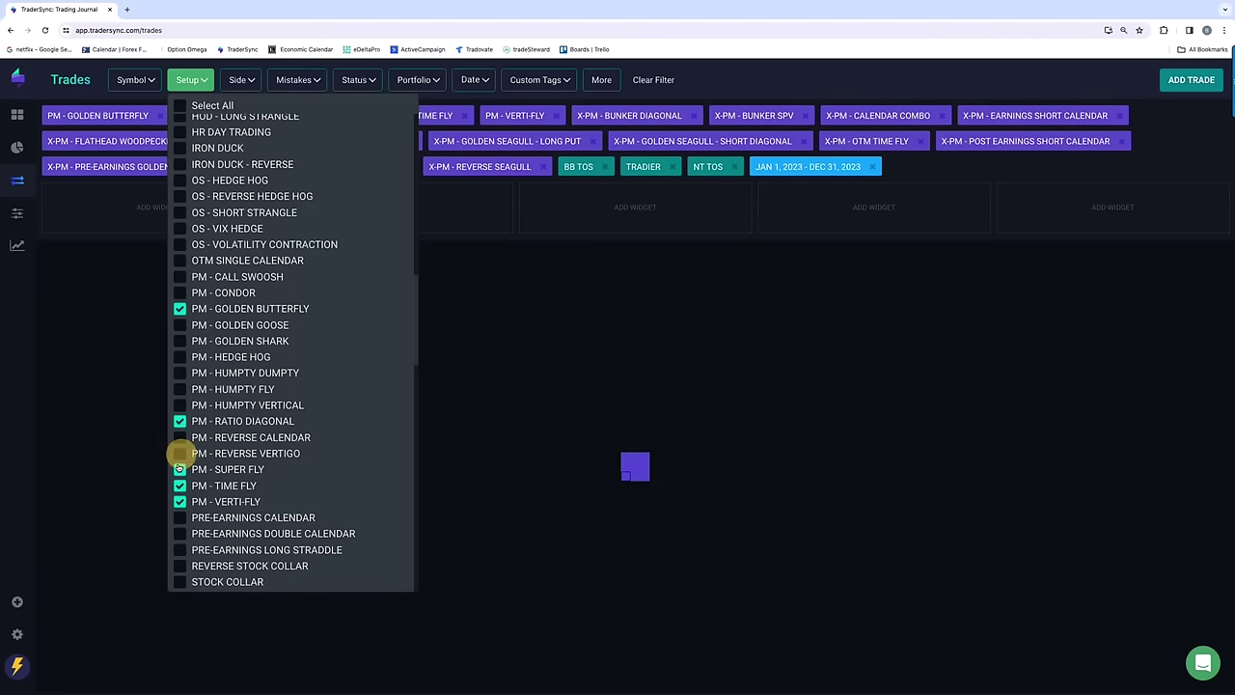
pyautogui.click(180, 452)
pyautogui.click(180, 469)
pyautogui.click(180, 486)
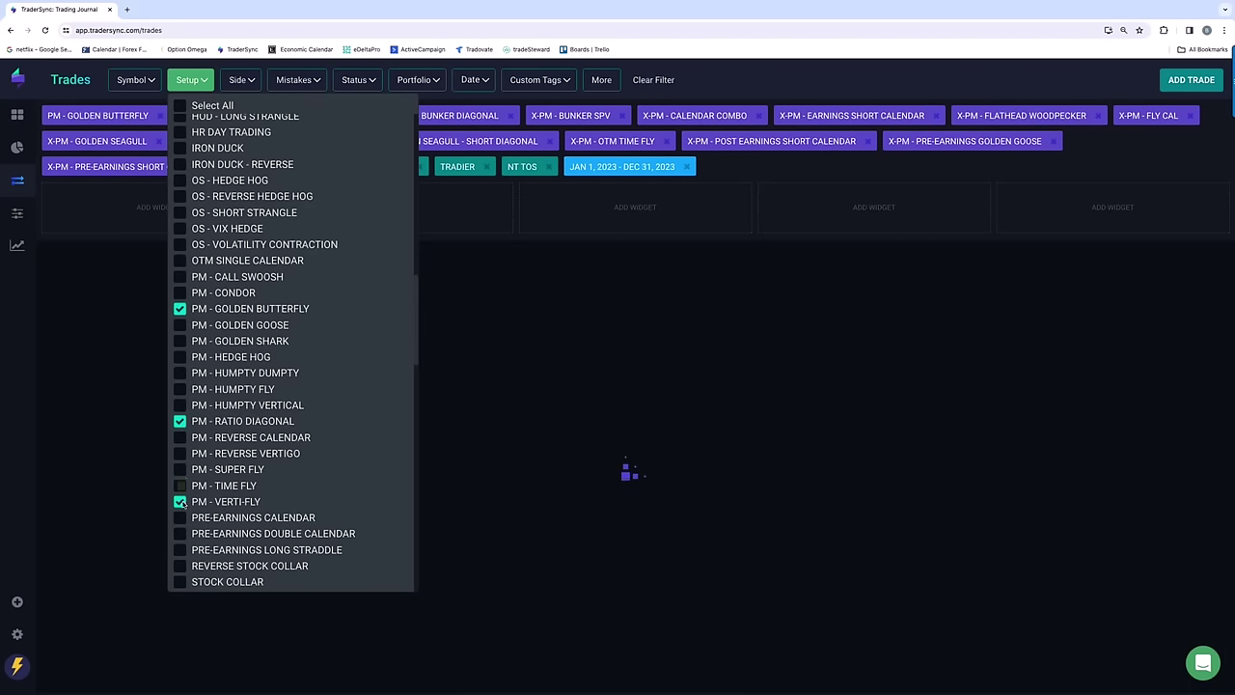
pyautogui.click(179, 502)
pyautogui.click(180, 421)
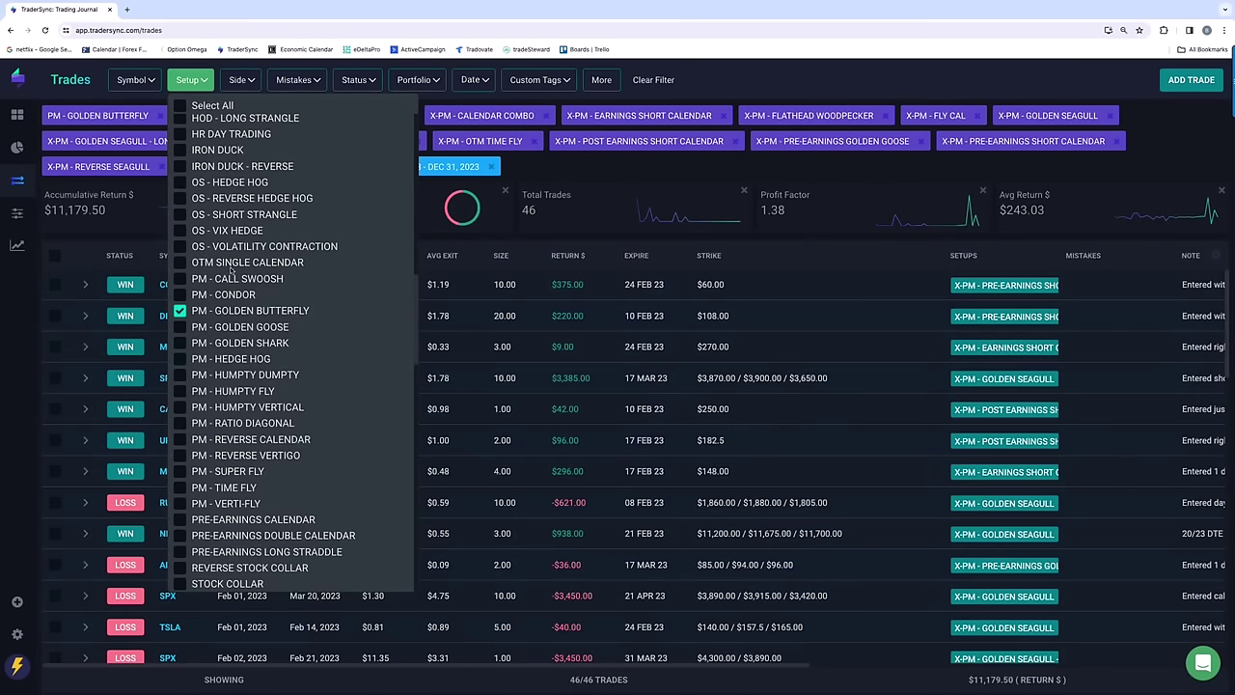
pyautogui.click(587, 163)
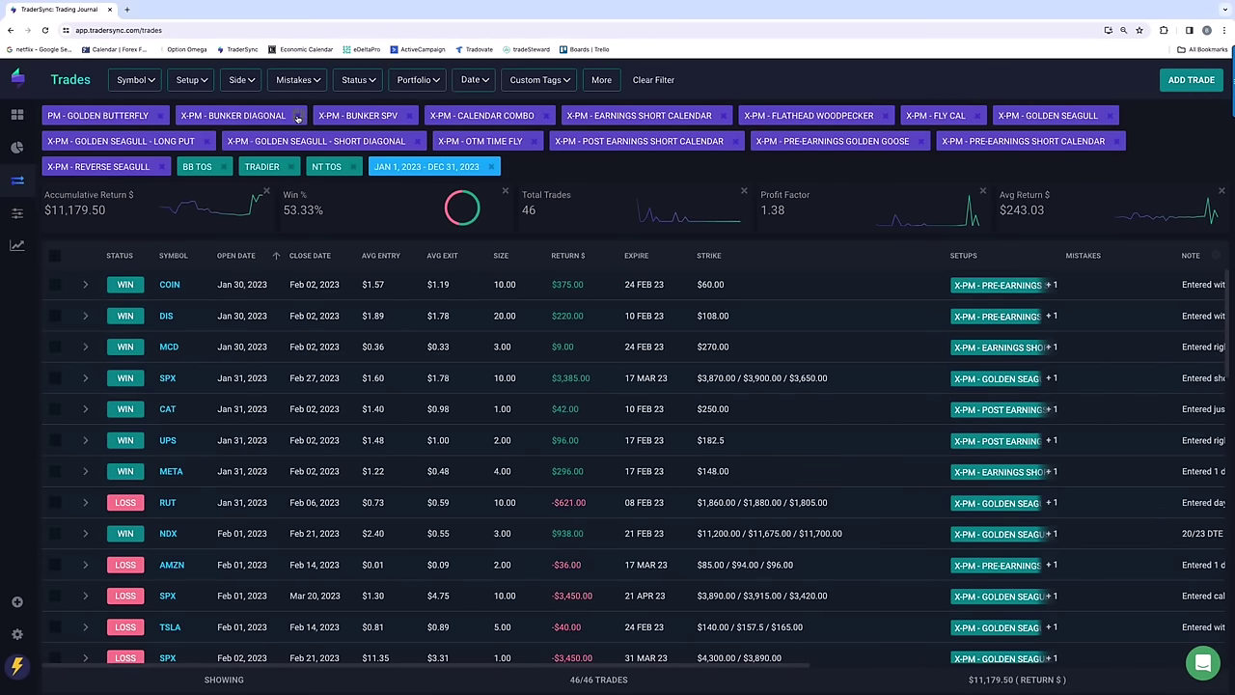
# Remove the X-PM Bunker Diagonal, Bunker SPV, Calendar Combo, Earnings Short Calendar, Fly Cal and Flathead Woodpecker chips.
pyautogui.click(299, 116)
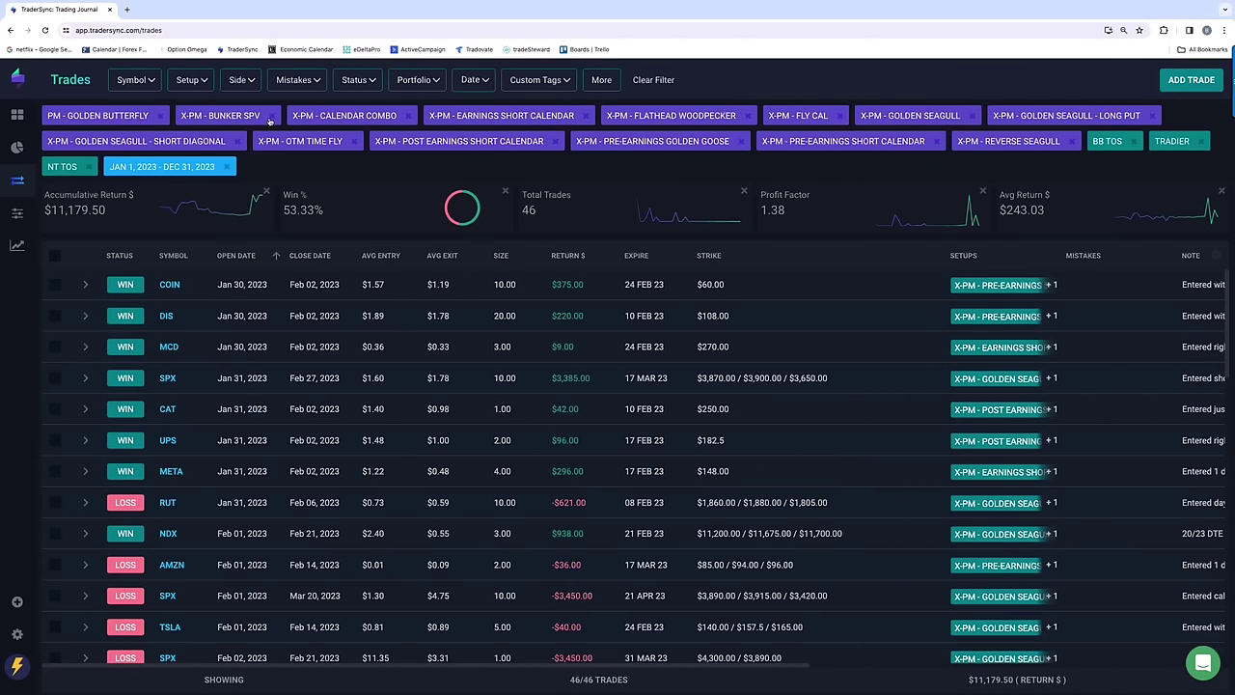
pyautogui.click(271, 116)
pyautogui.click(298, 116)
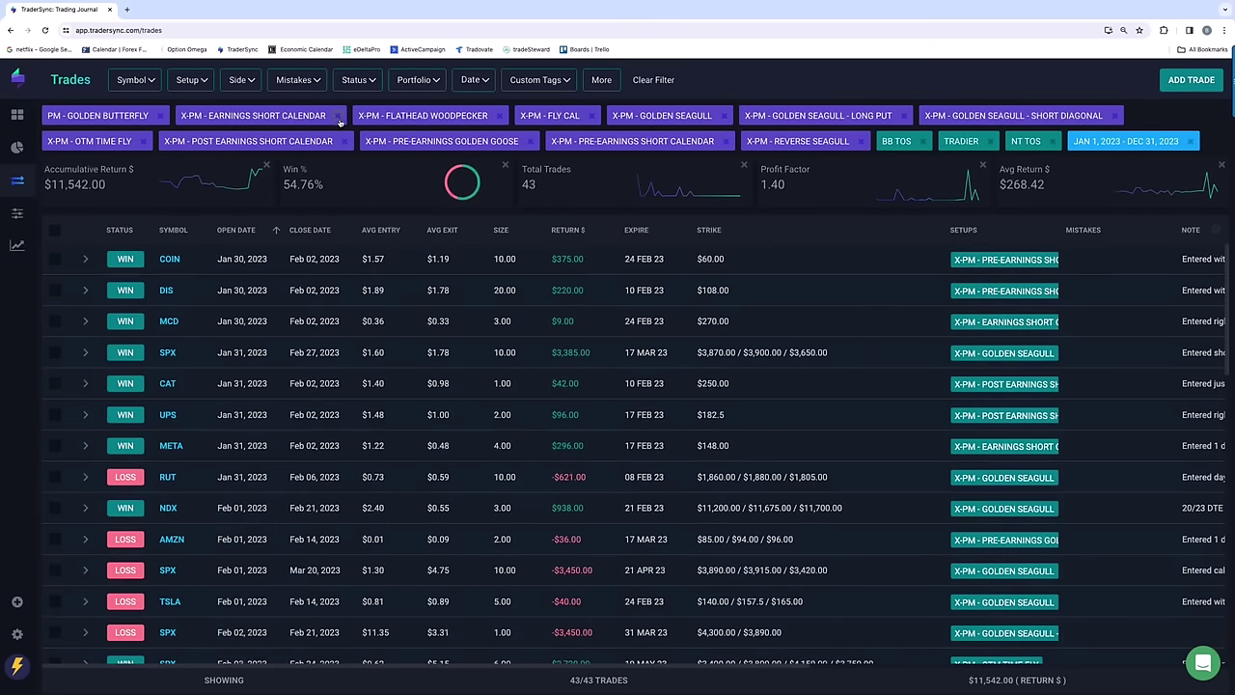
pyautogui.click(339, 117)
pyautogui.click(416, 116)
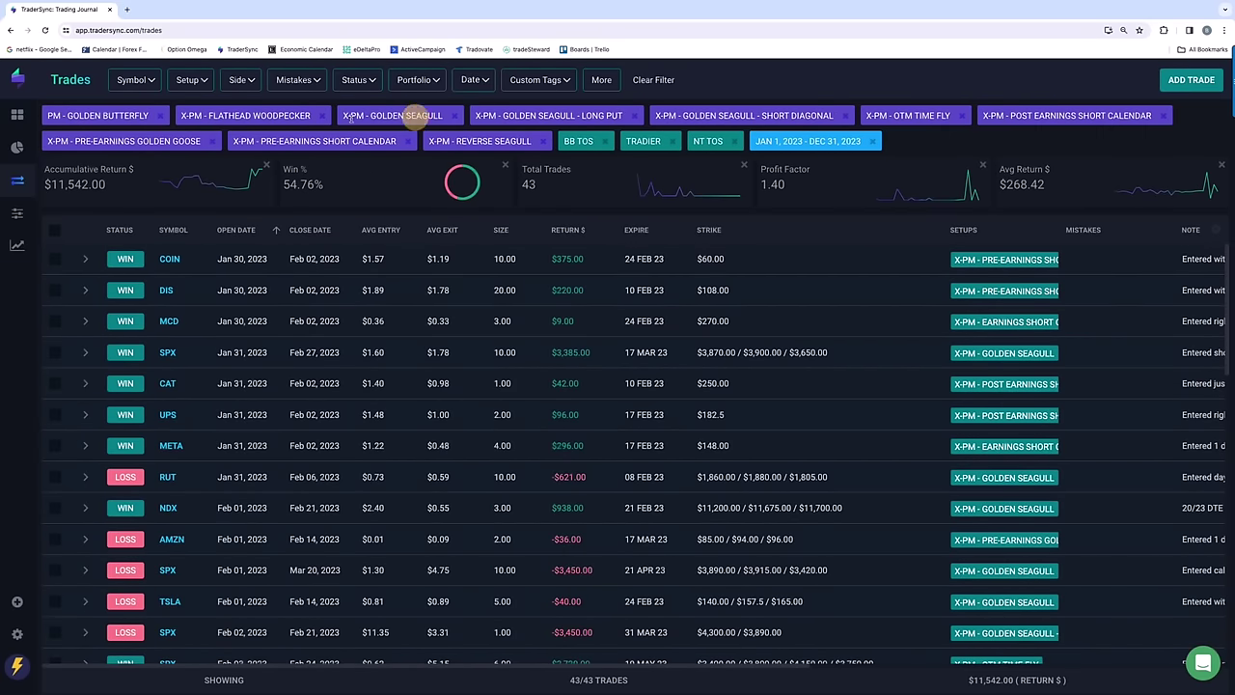
pyautogui.click(324, 116)
pyautogui.click(467, 116)
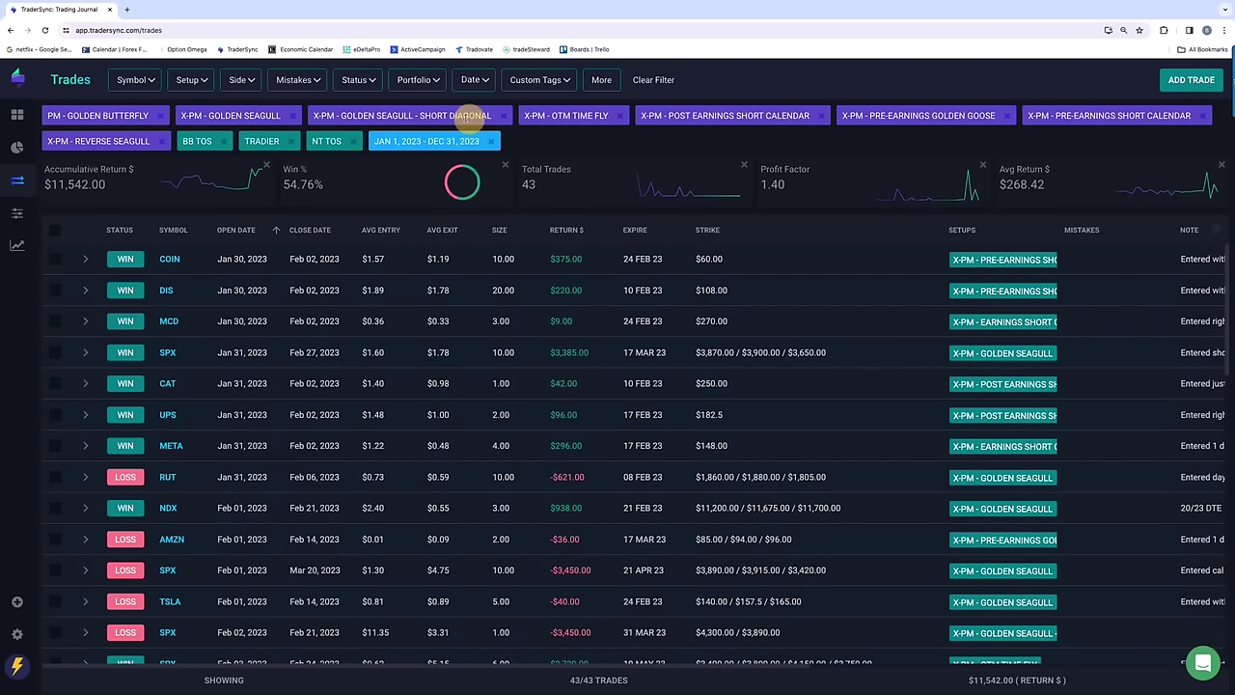
# Remove the remaining X-PM chips, Golden Seagull variants through Reverse Seagull, leaving 6 Golden Butterfly trades.
pyautogui.click(502, 116)
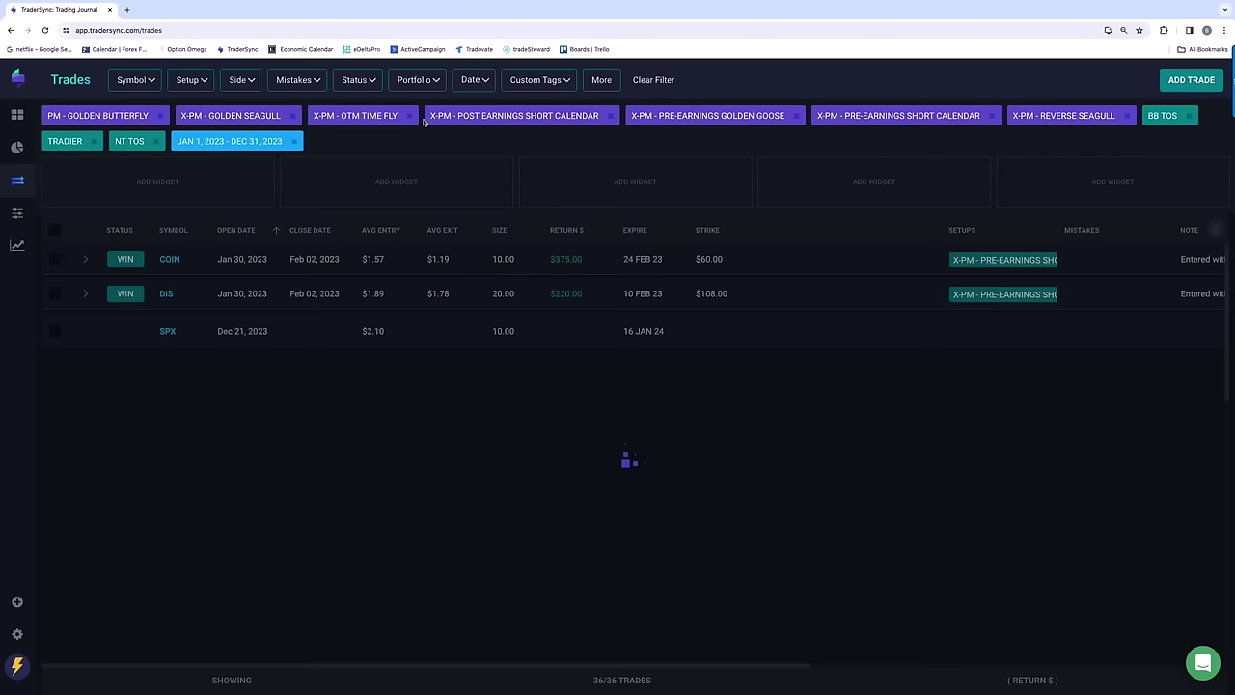
pyautogui.click(410, 116)
pyautogui.click(494, 117)
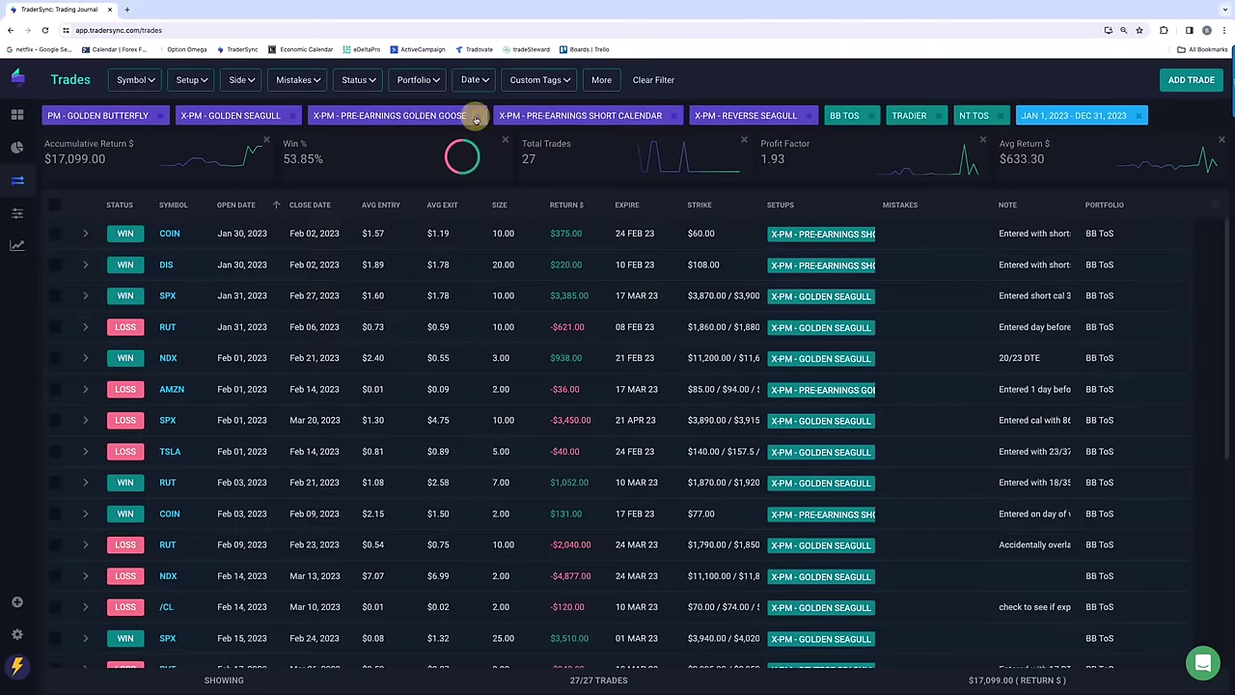
pyautogui.click(477, 116)
pyautogui.click(486, 116)
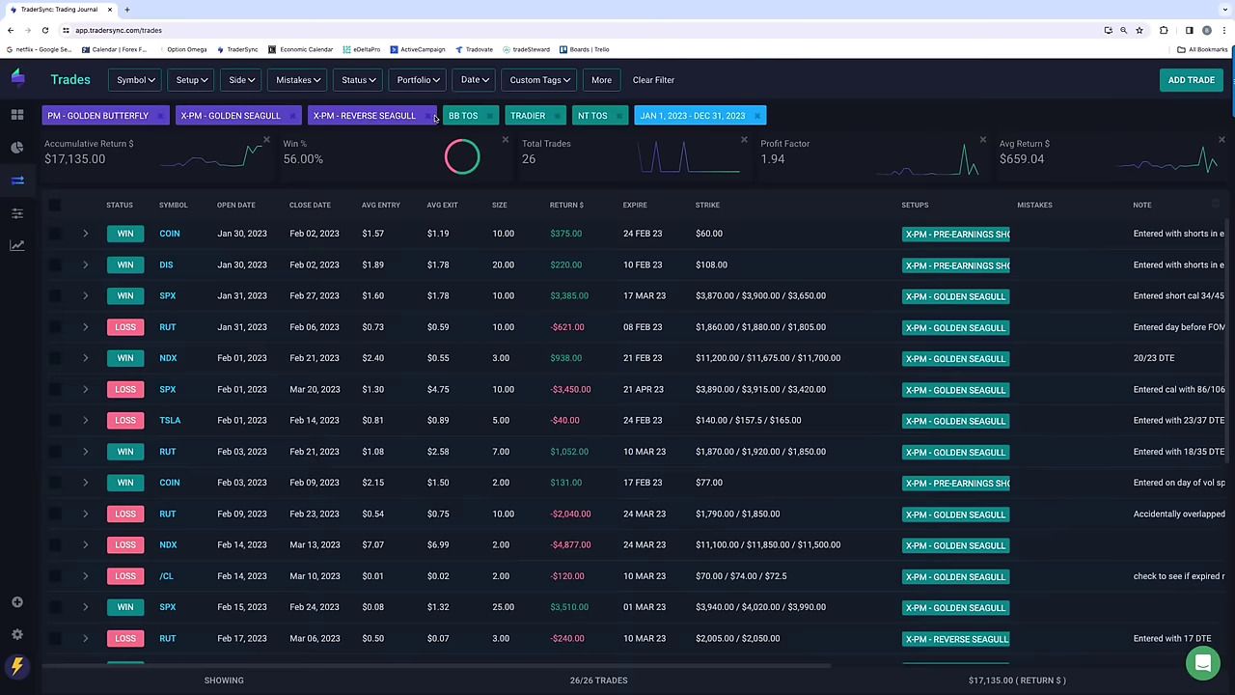
pyautogui.click(432, 116)
pyautogui.click(292, 116)
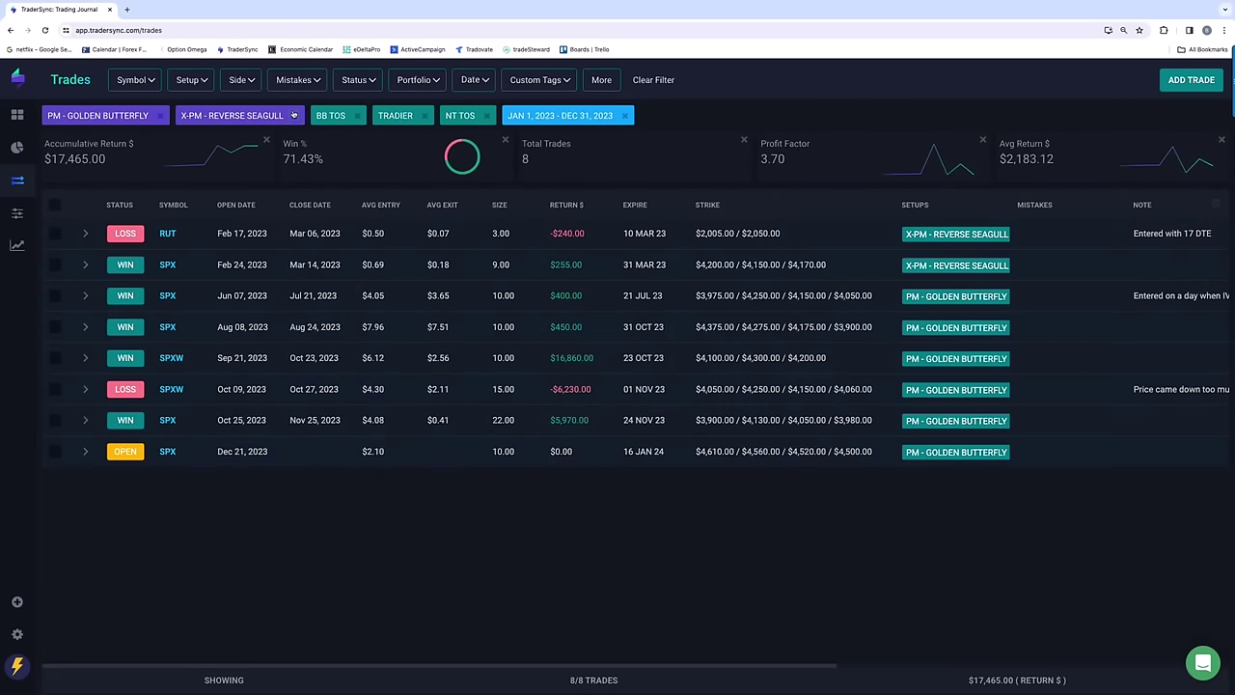
pyautogui.click(293, 116)
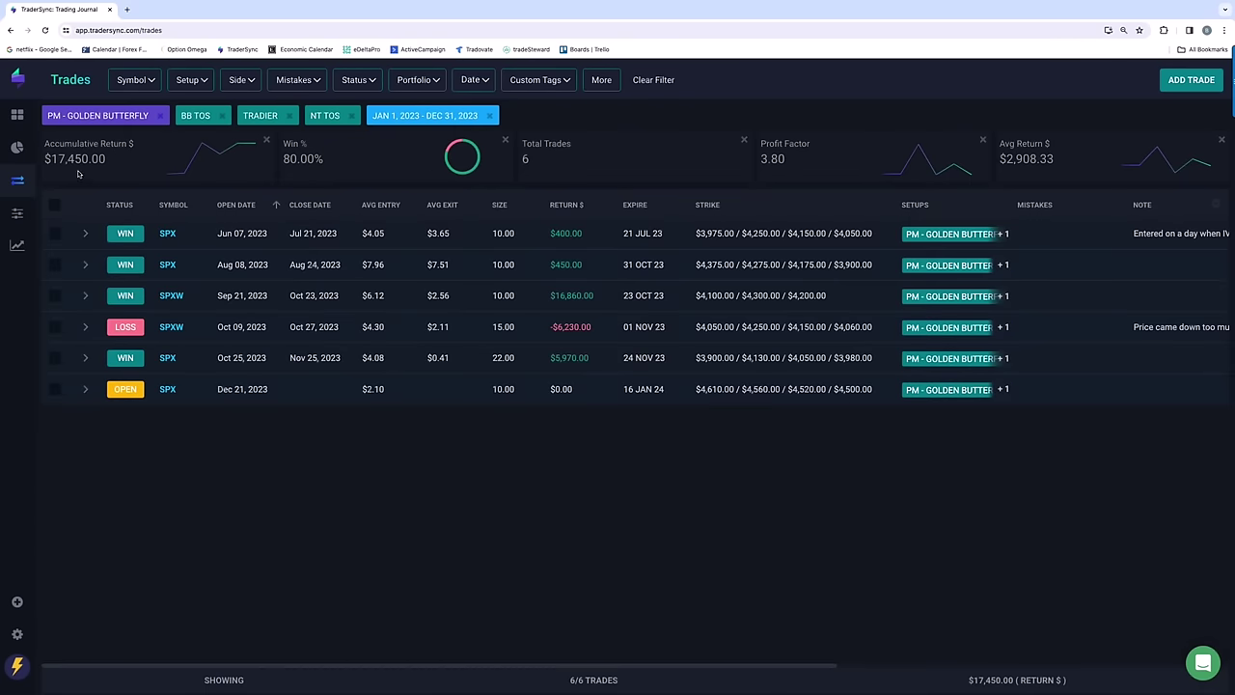
# Replace PM - Golden Butterfly with PM - Golden Shark in the setup filter, giving 16 trades.
pyautogui.click(188, 80)
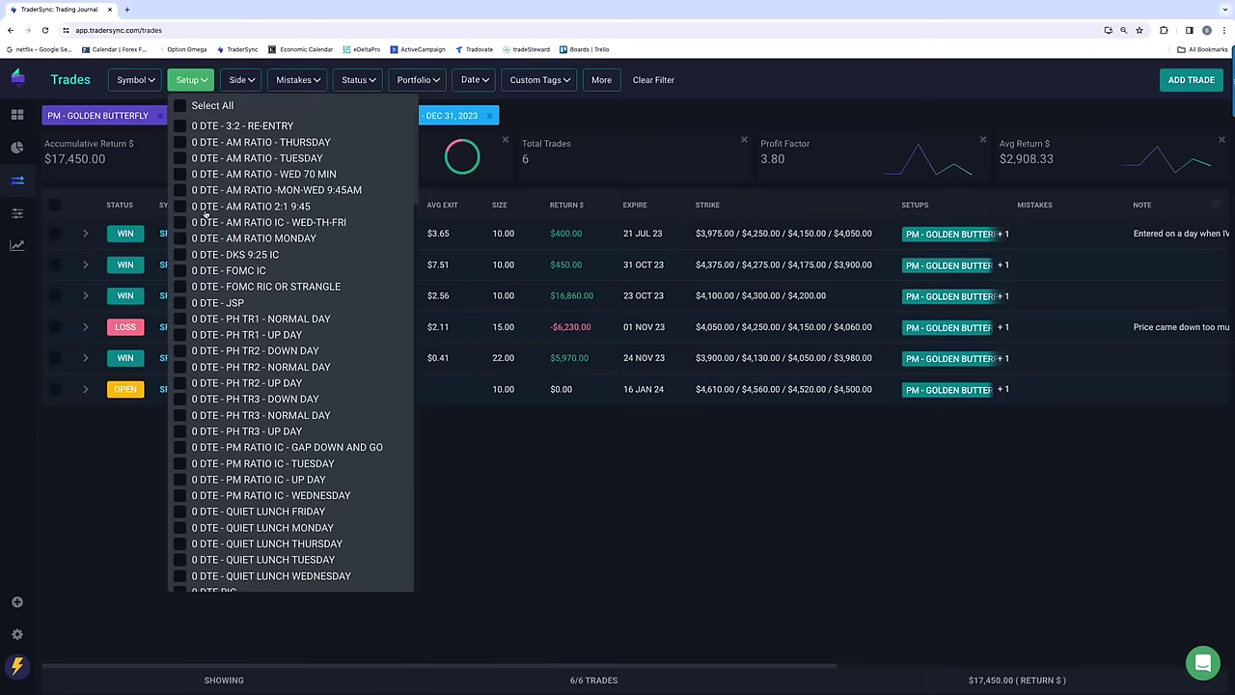
pyautogui.scroll(-5, 224, 260)
pyautogui.scroll(-6, 229, 262)
pyautogui.scroll(1, 231, 262)
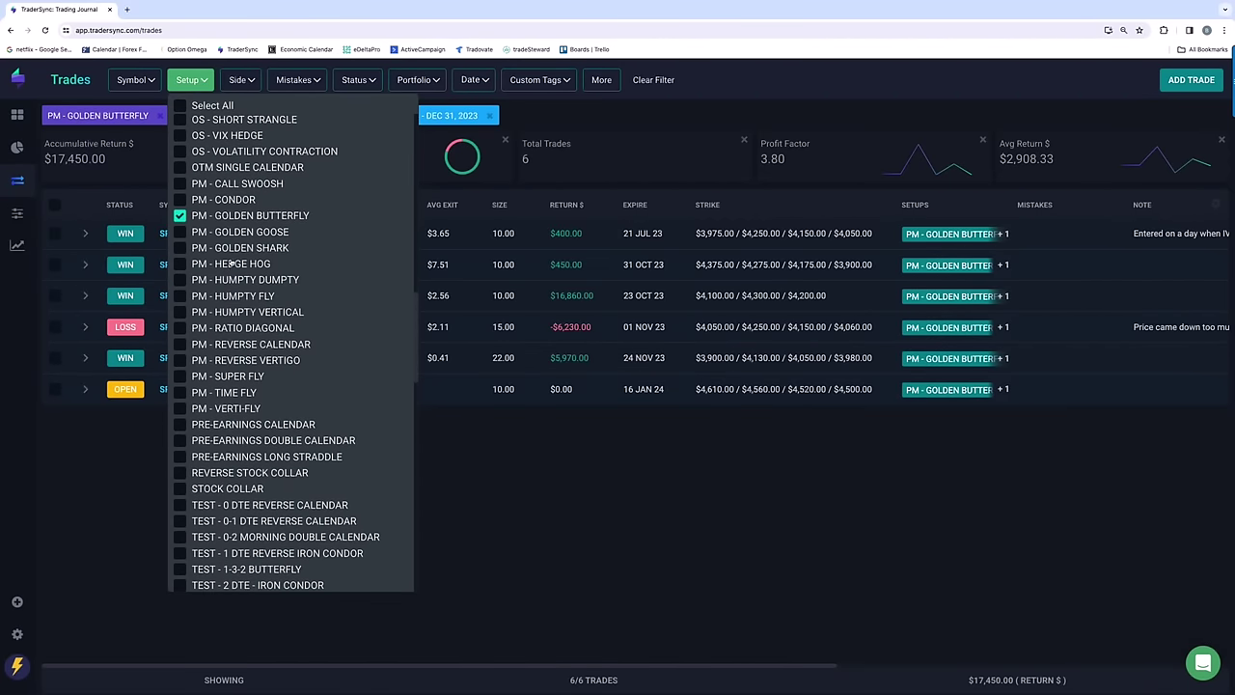
pyautogui.click(181, 216)
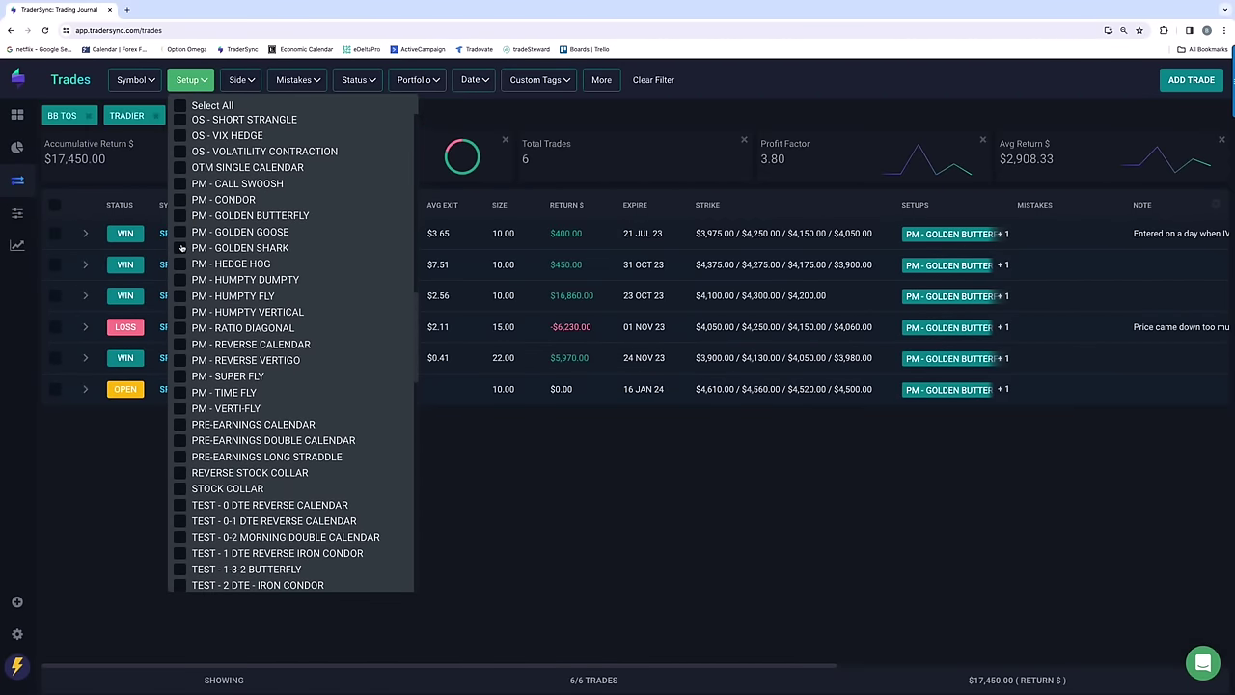
pyautogui.click(179, 248)
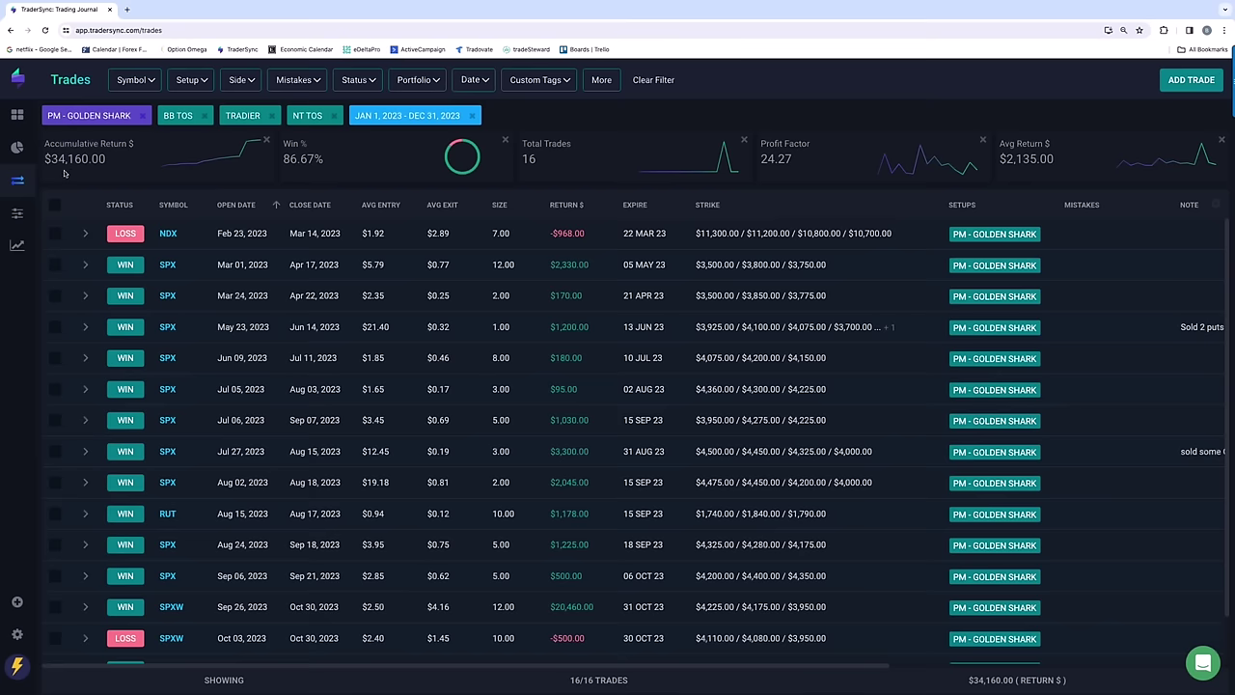
pyautogui.click(188, 79)
pyautogui.scroll(-3, 236, 211)
pyautogui.scroll(-10, 237, 212)
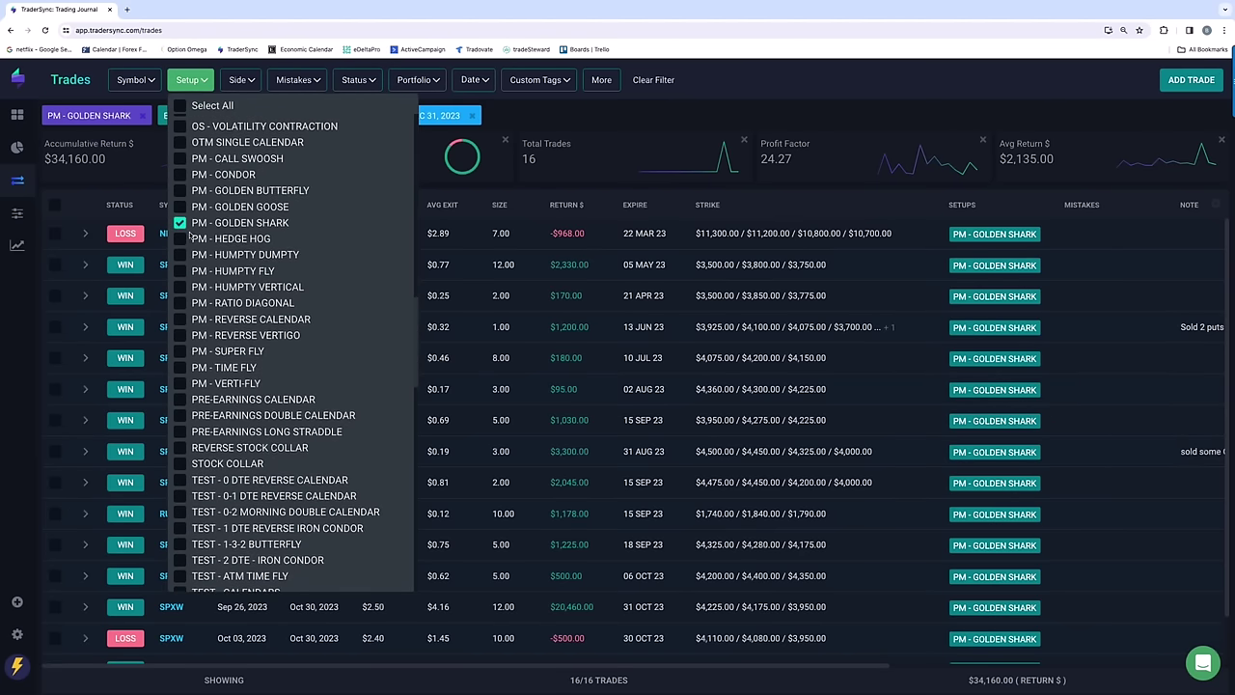
# Swap PM - Golden Shark for PM - Humpty Dumpty and scroll through its 38 trades.
pyautogui.click(179, 222)
pyautogui.click(180, 254)
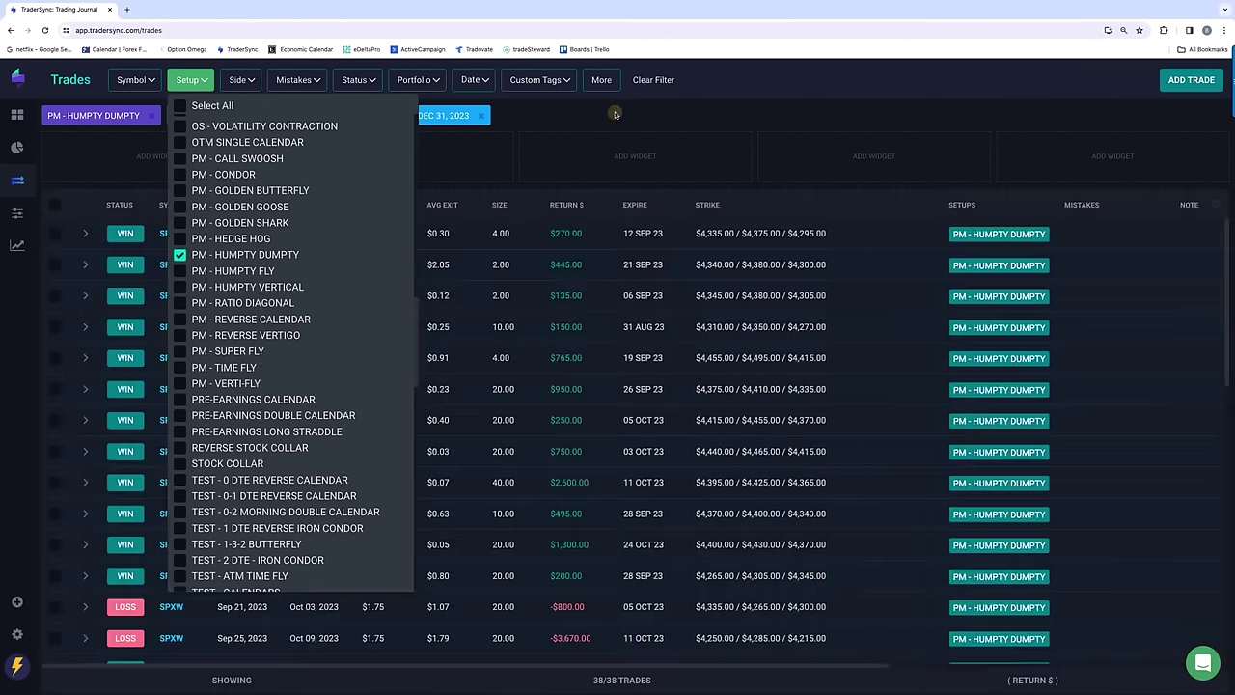
pyautogui.click(616, 121)
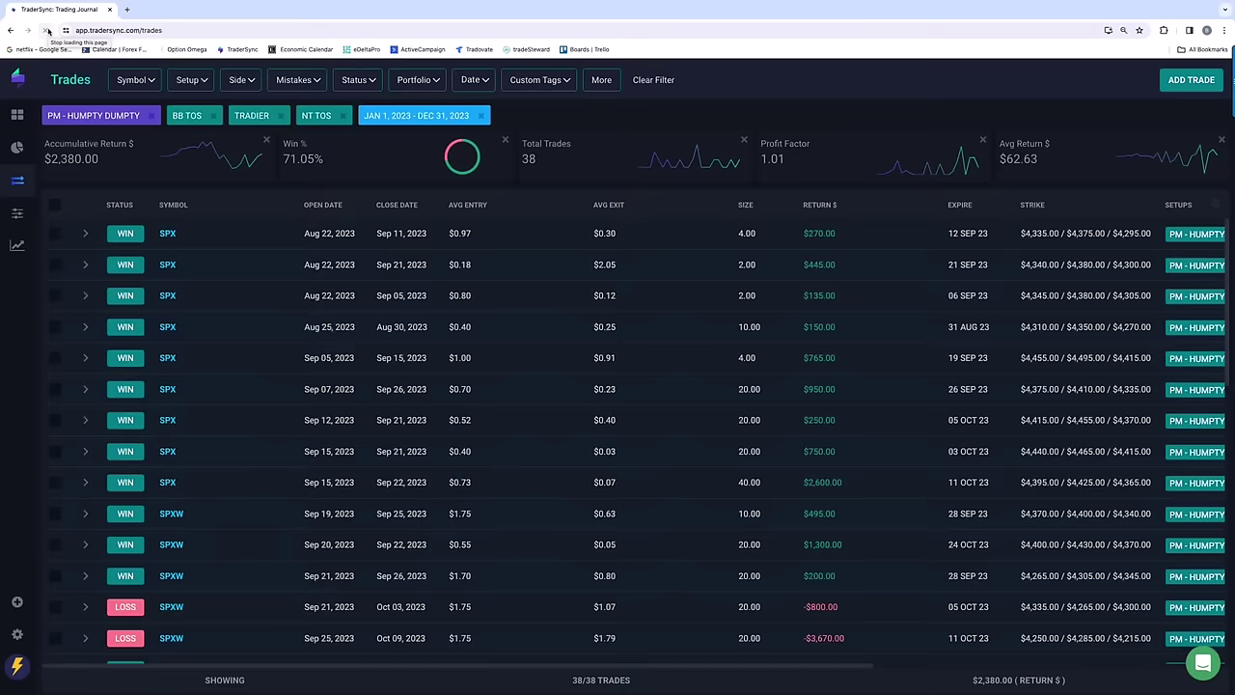
pyautogui.scroll(-3, 789, 332)
pyautogui.scroll(-10, 788, 332)
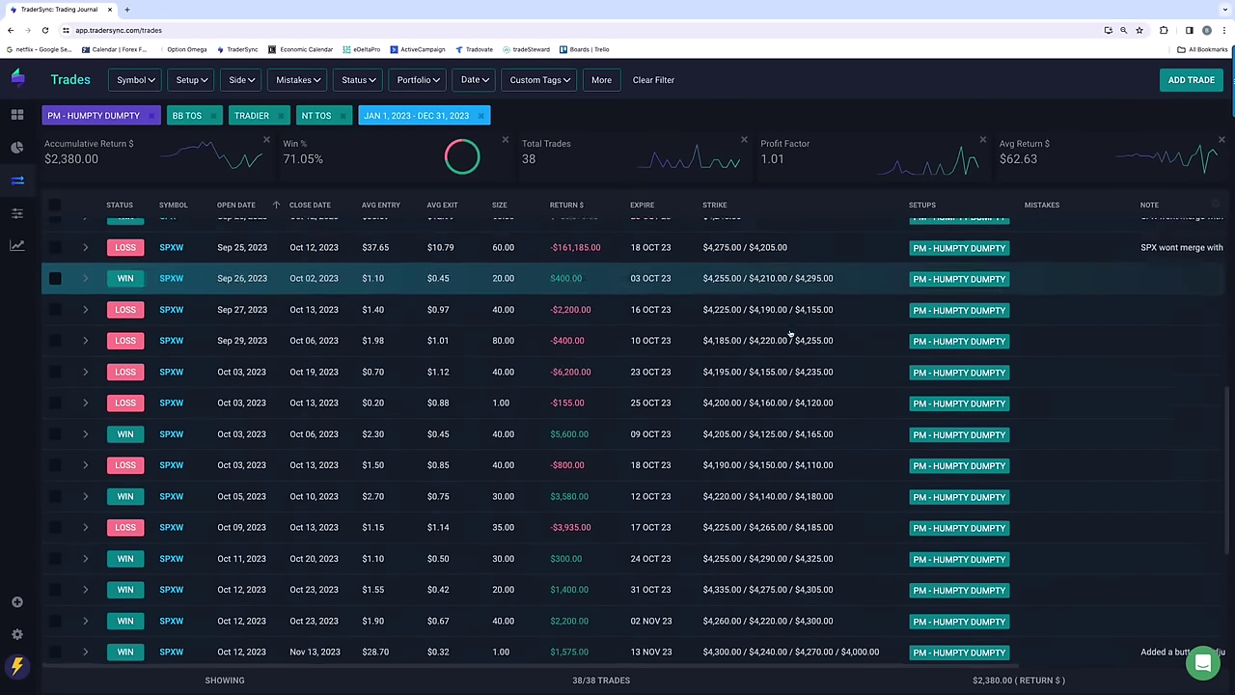
pyautogui.scroll(-1, 789, 332)
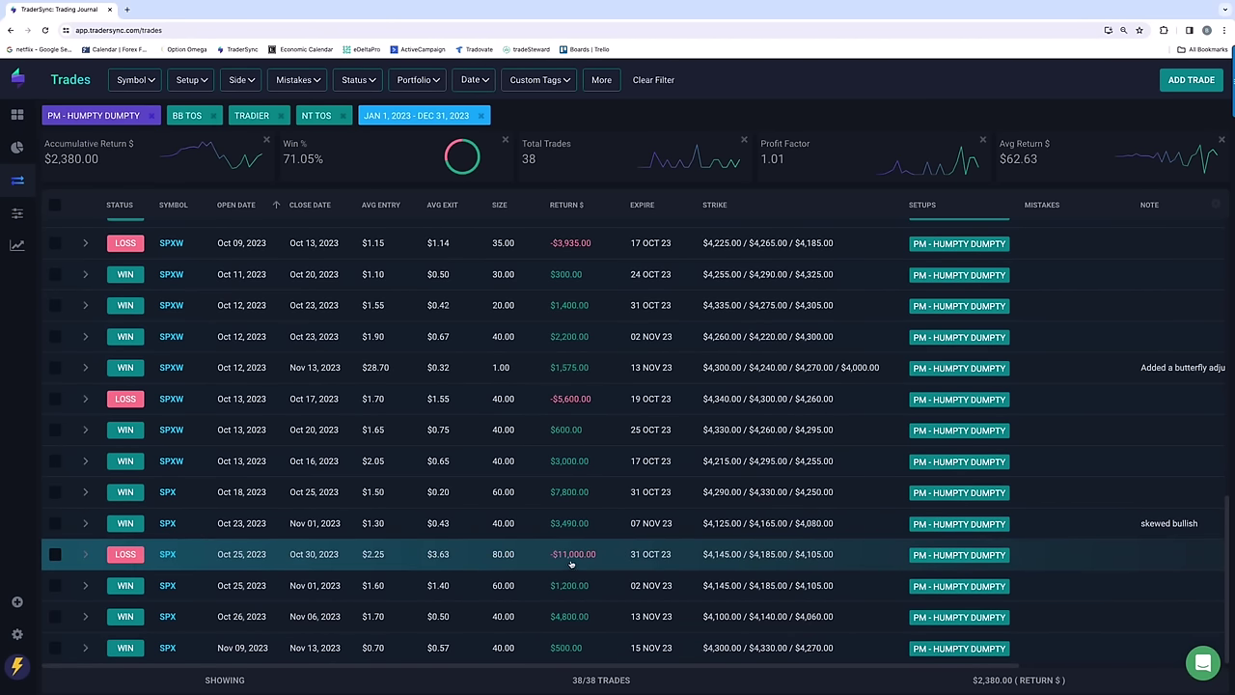
pyautogui.scroll(5, 593, 530)
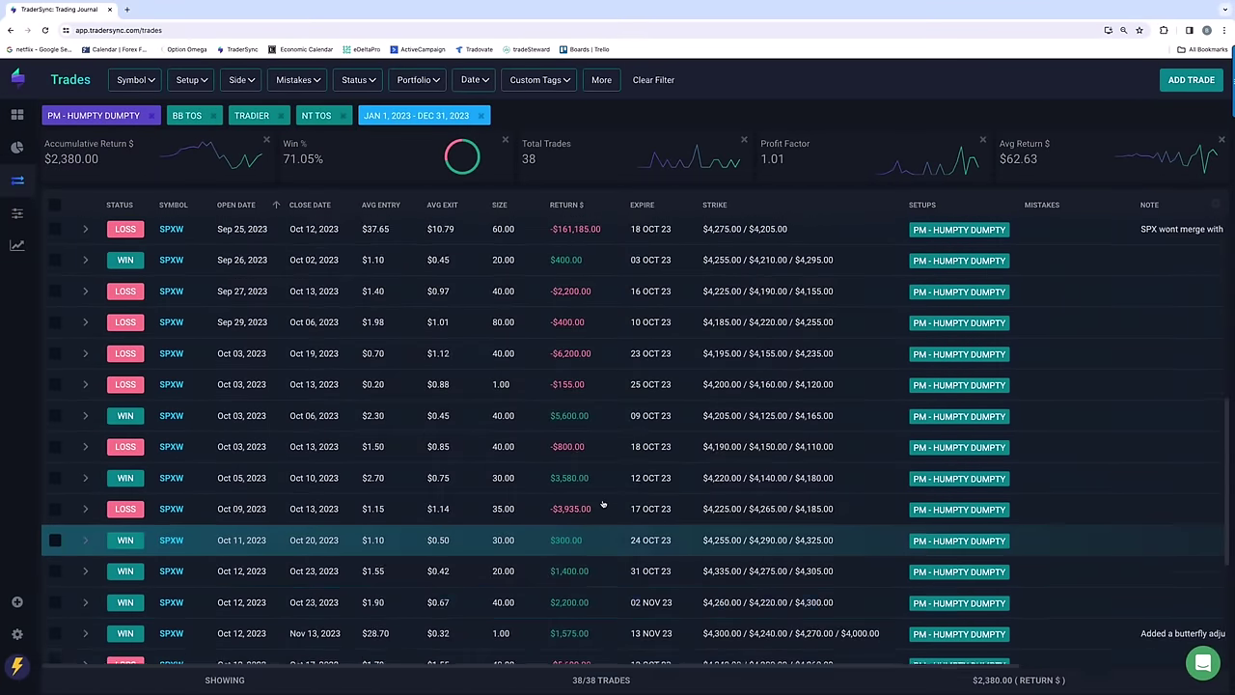
pyautogui.scroll(1, 604, 503)
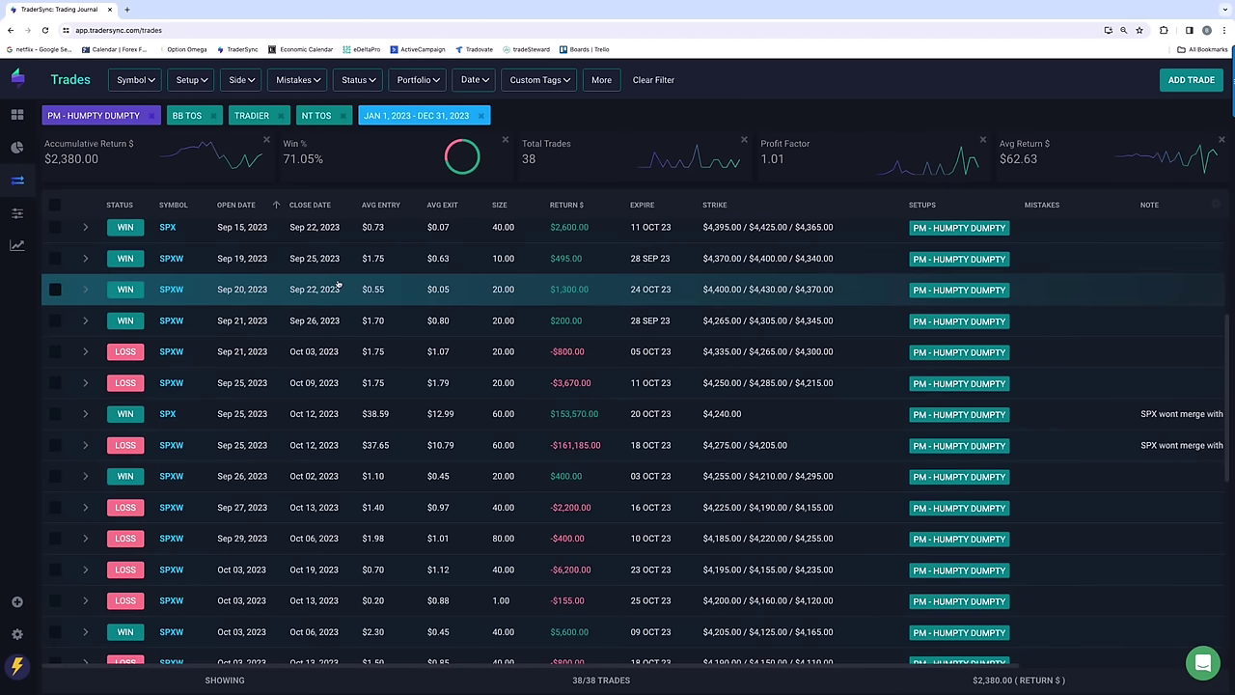
pyautogui.scroll(5, 340, 282)
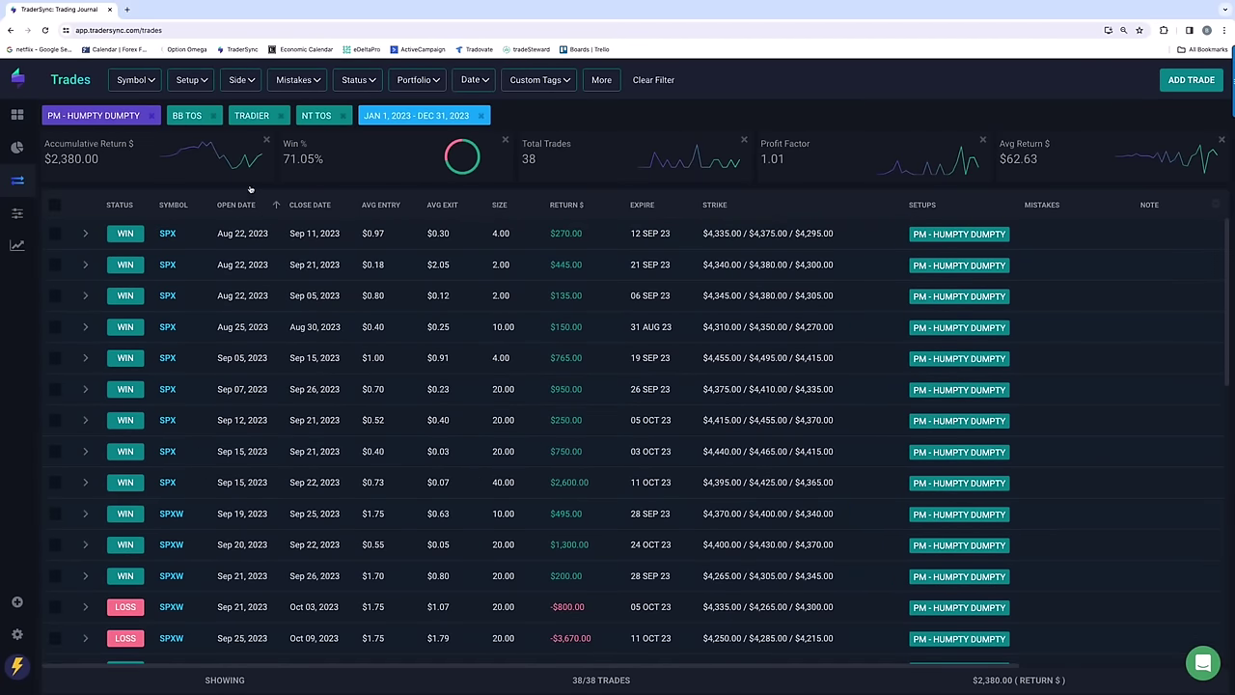
pyautogui.moveTo(181, 146)
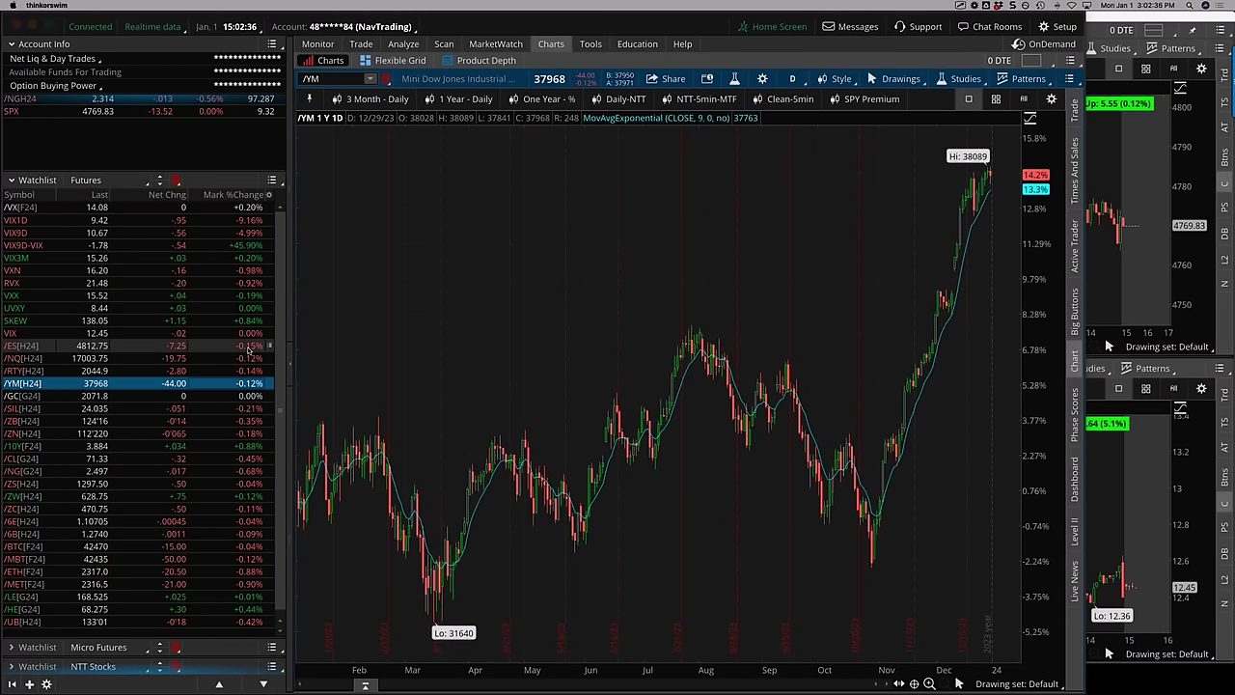
# Load the /ES, /NQ, /RTY and /YM one-year futures charts in turn from the watchlist.
pyautogui.click(248, 348)
pyautogui.click(241, 351)
pyautogui.click(169, 347)
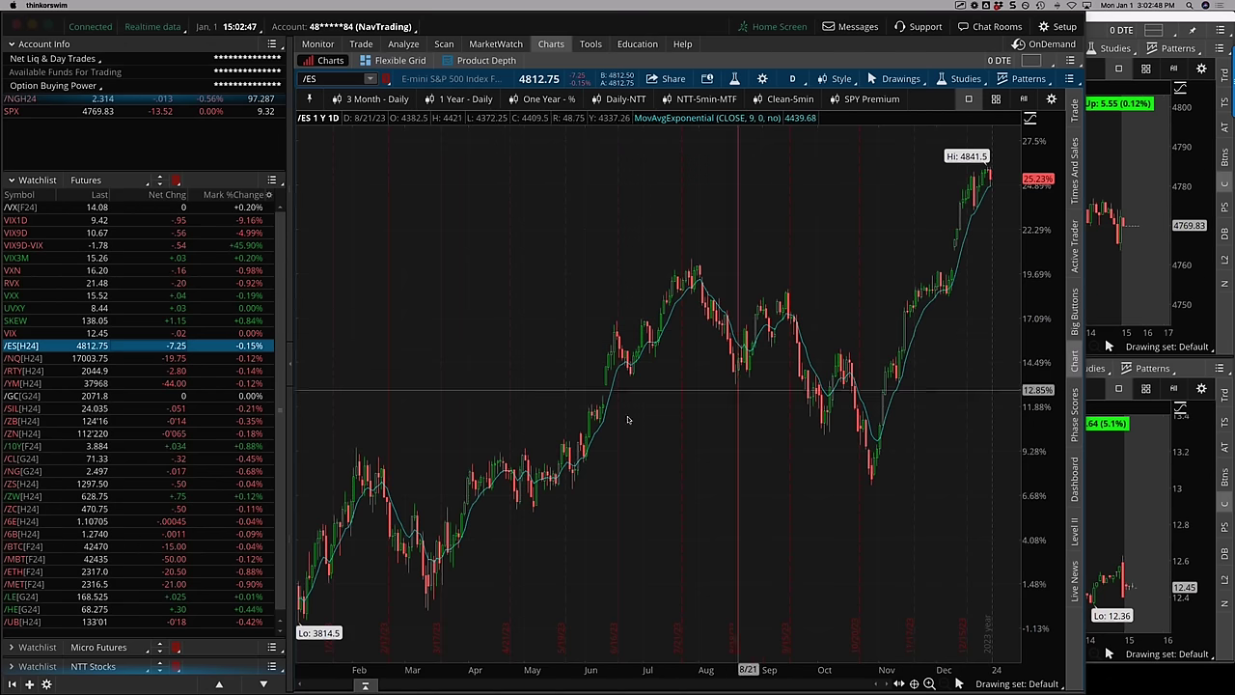
pyautogui.click(247, 359)
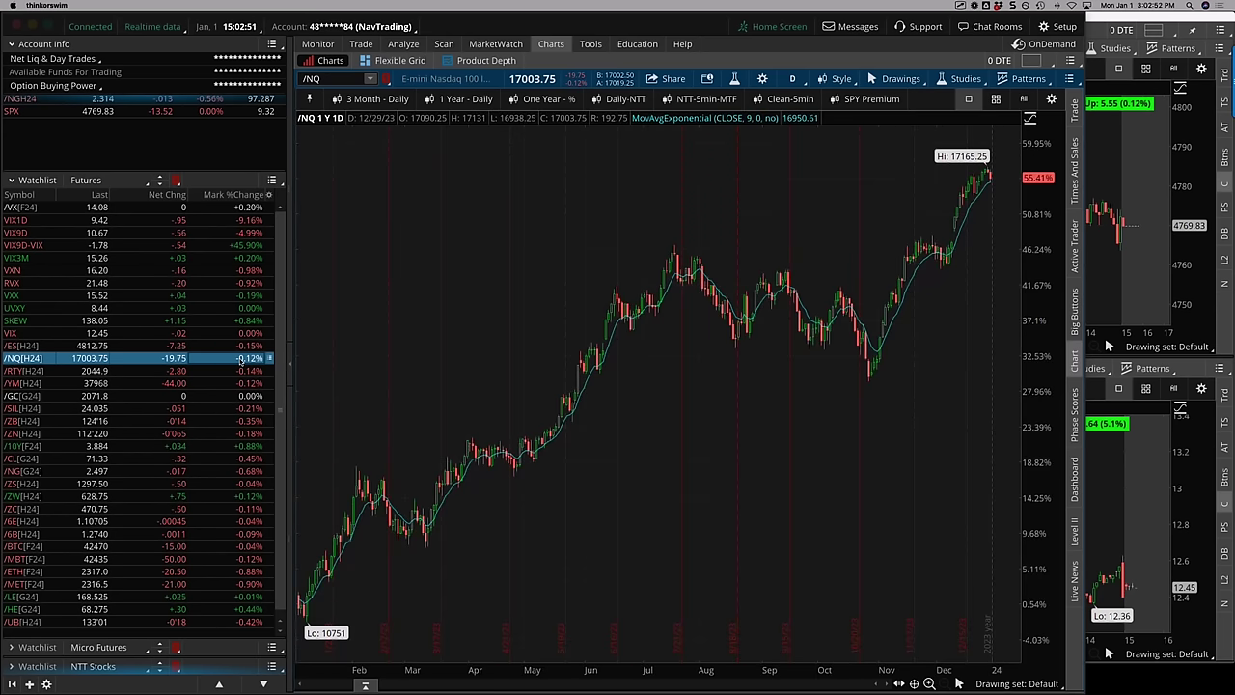
pyautogui.click(241, 370)
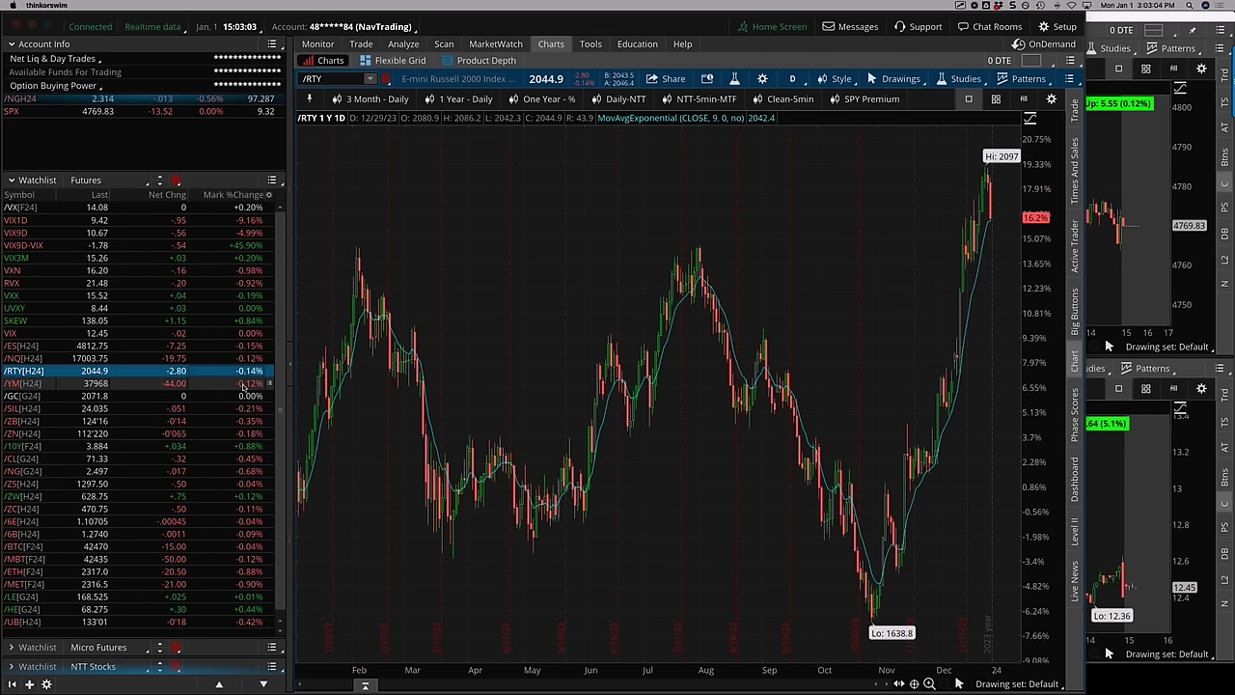
pyautogui.click(244, 384)
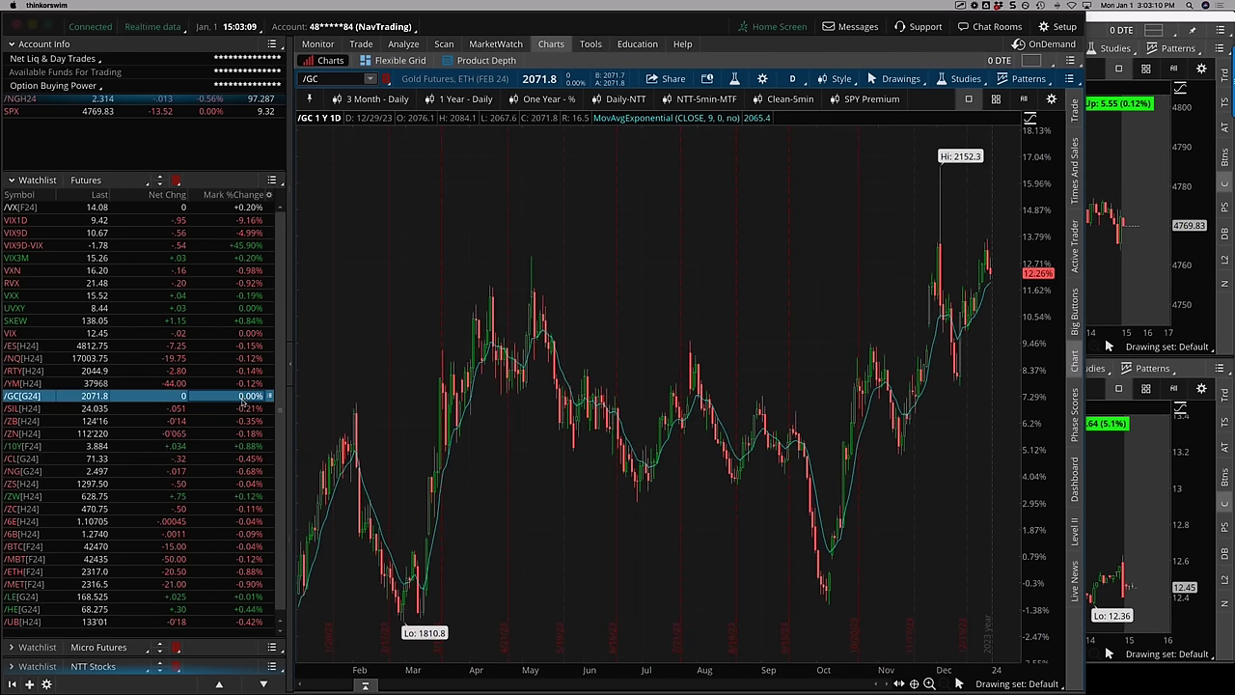
# Step through the /SIL, /ZB, /ZN, /10Y, /CL and /NG one-year futures charts.
pyautogui.click(245, 409)
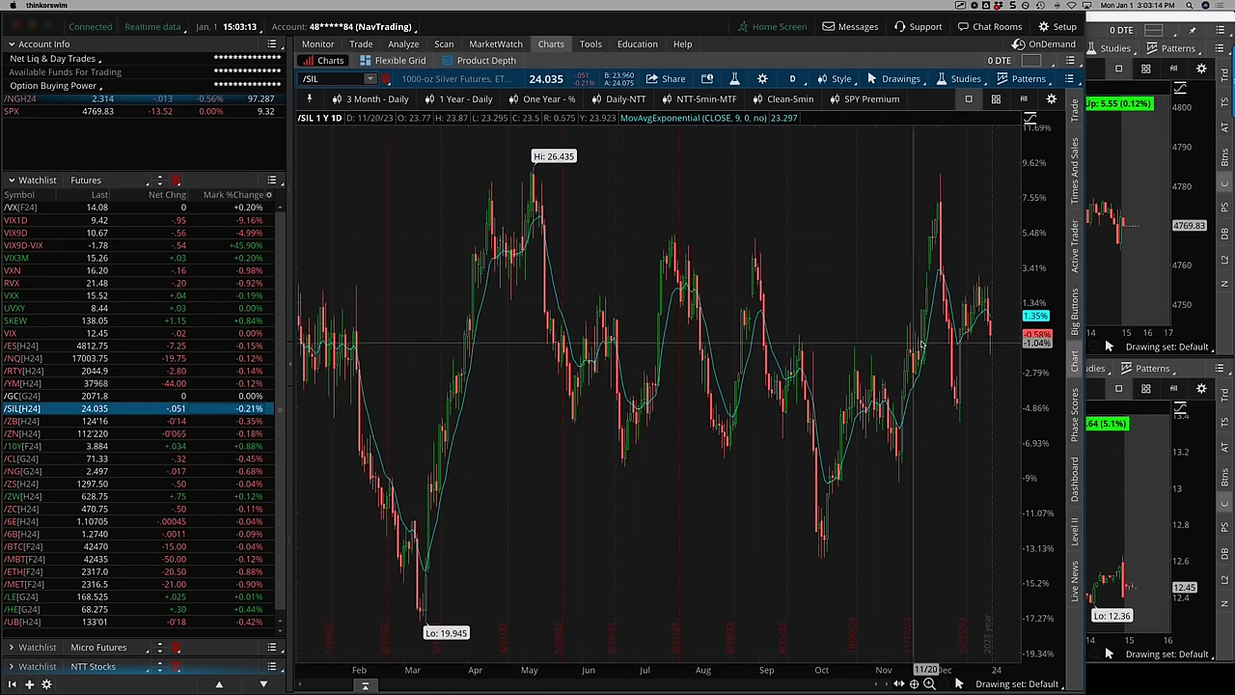
pyautogui.click(241, 421)
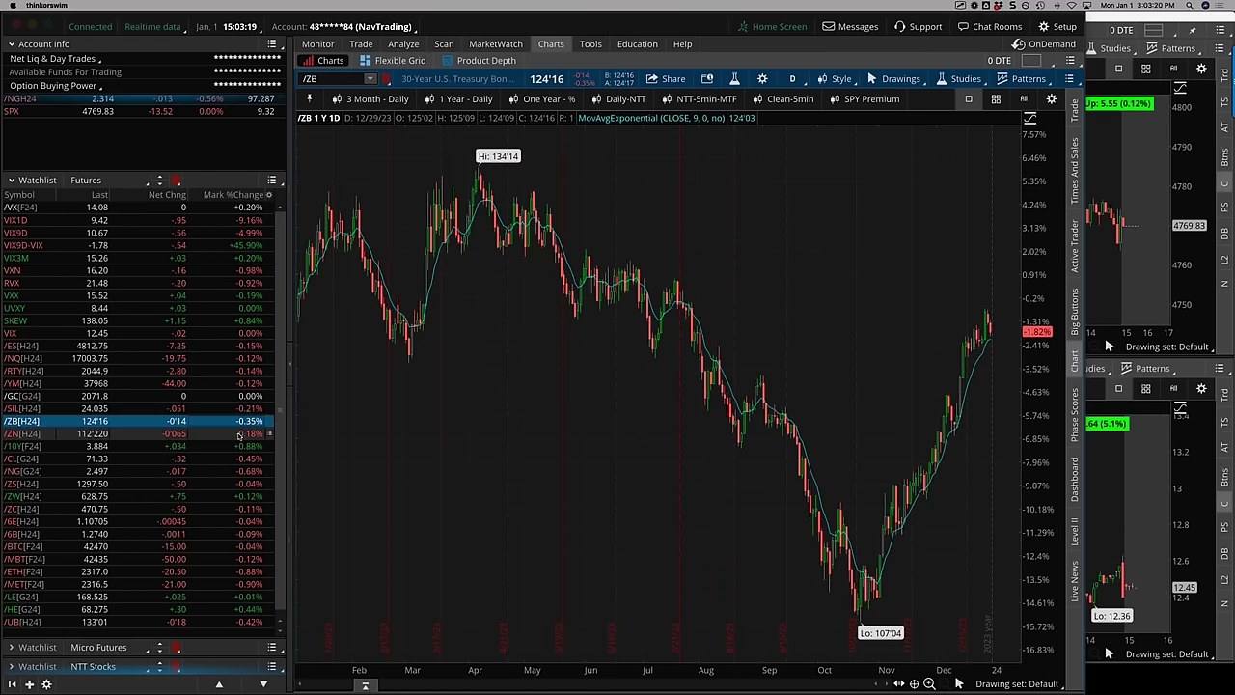
pyautogui.click(239, 434)
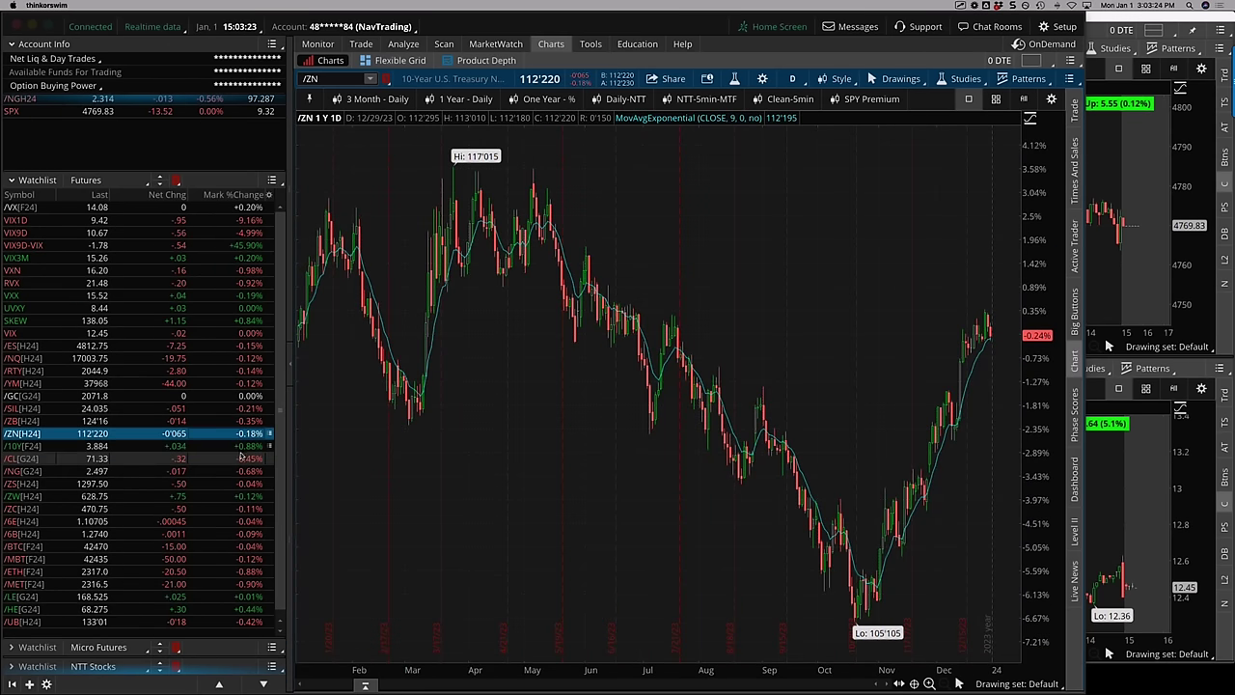
pyautogui.click(242, 448)
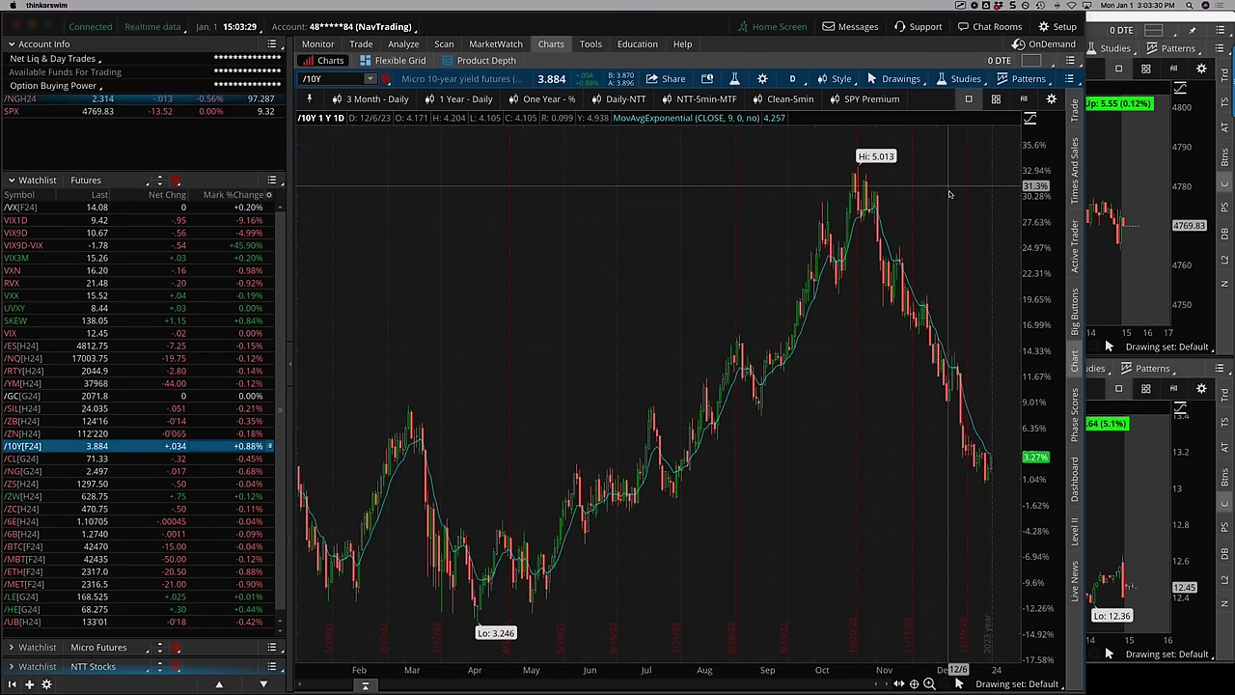
pyautogui.click(250, 460)
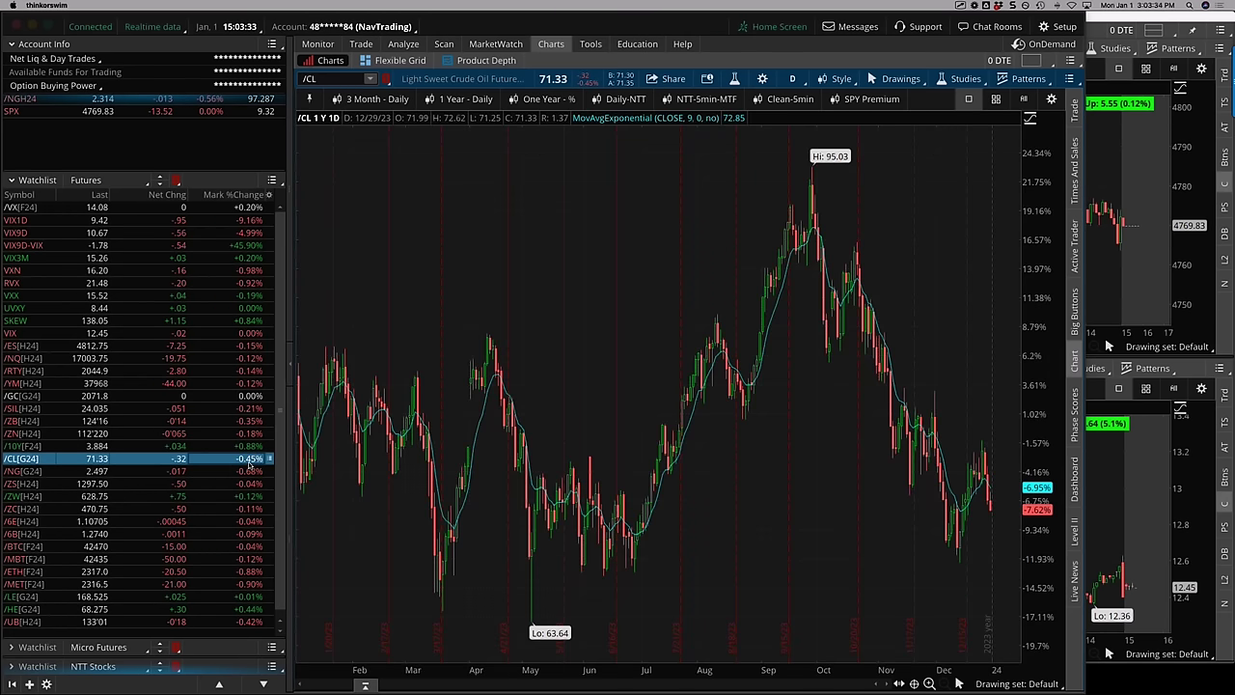
pyautogui.click(243, 468)
pyautogui.click(169, 471)
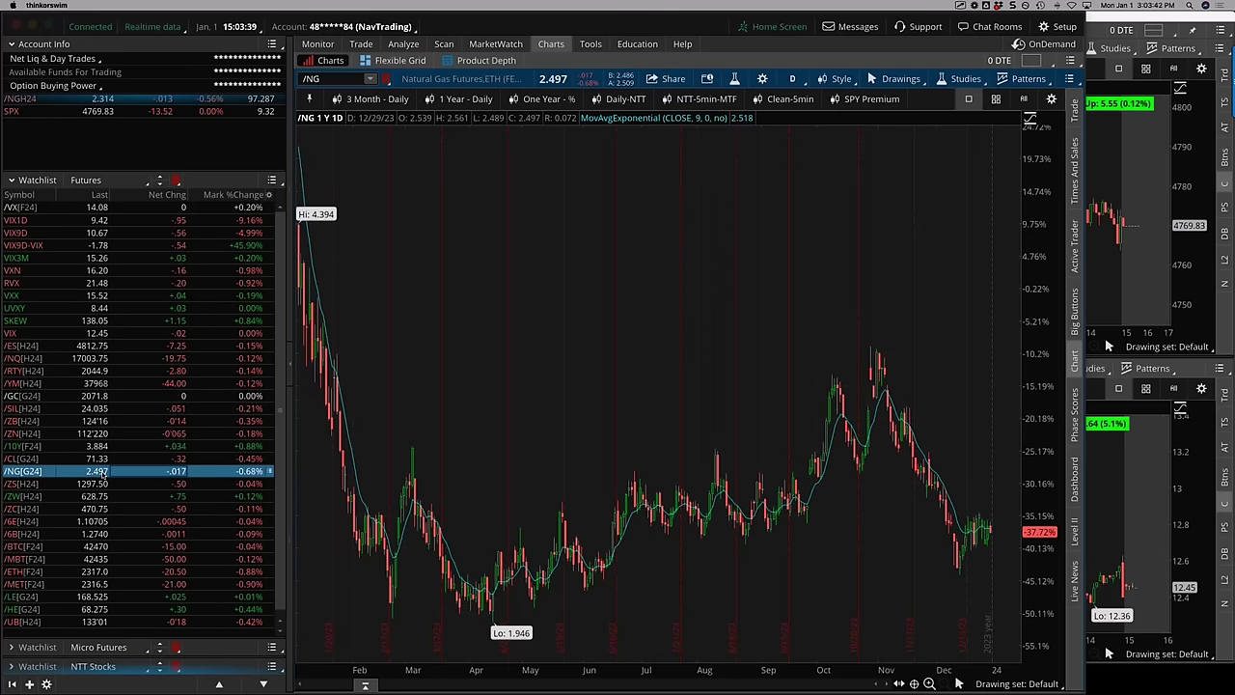
# Step through the /ZS, /ZW, /ZC, /6E, /6B and /BTC one-year futures charts.
pyautogui.click(102, 482)
pyautogui.click(93, 485)
pyautogui.click(188, 483)
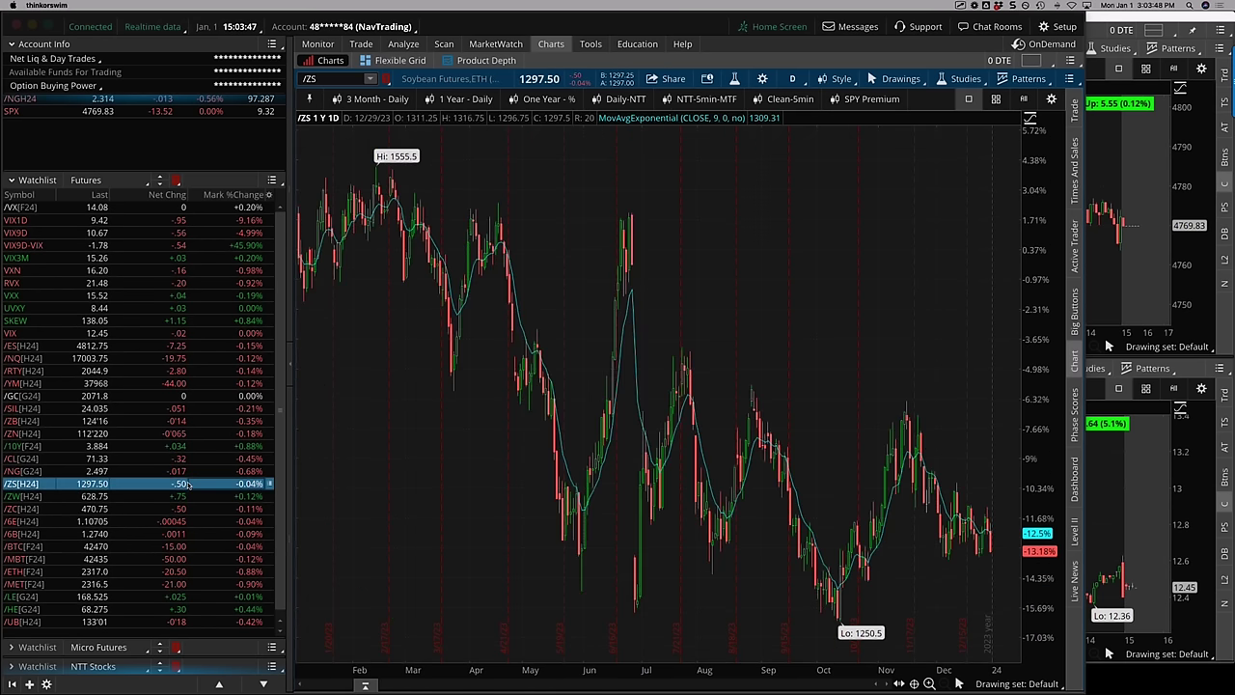
pyautogui.click(183, 496)
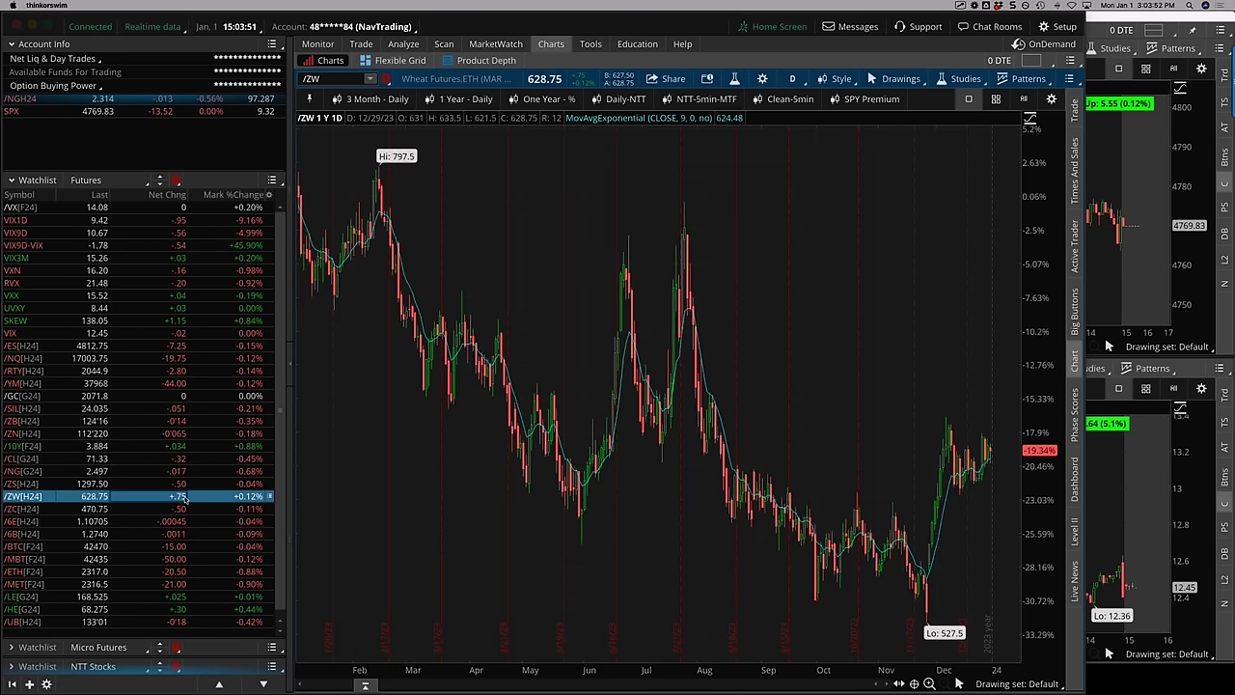
pyautogui.click(190, 509)
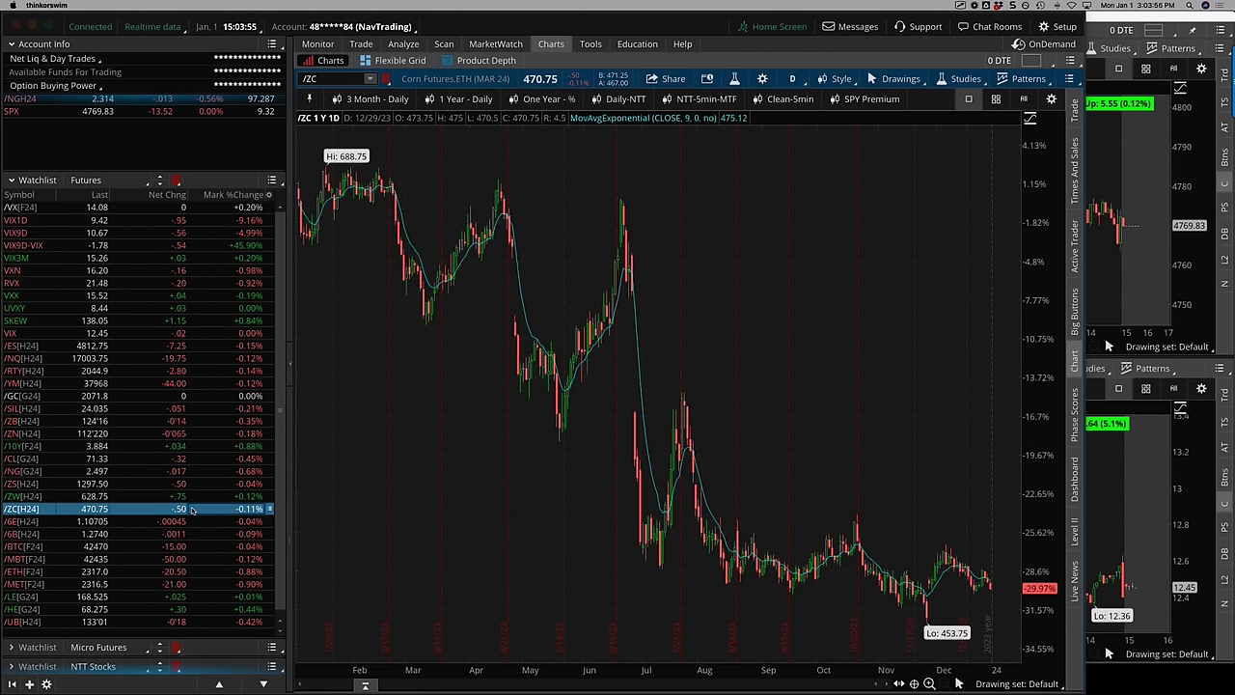
pyautogui.click(192, 522)
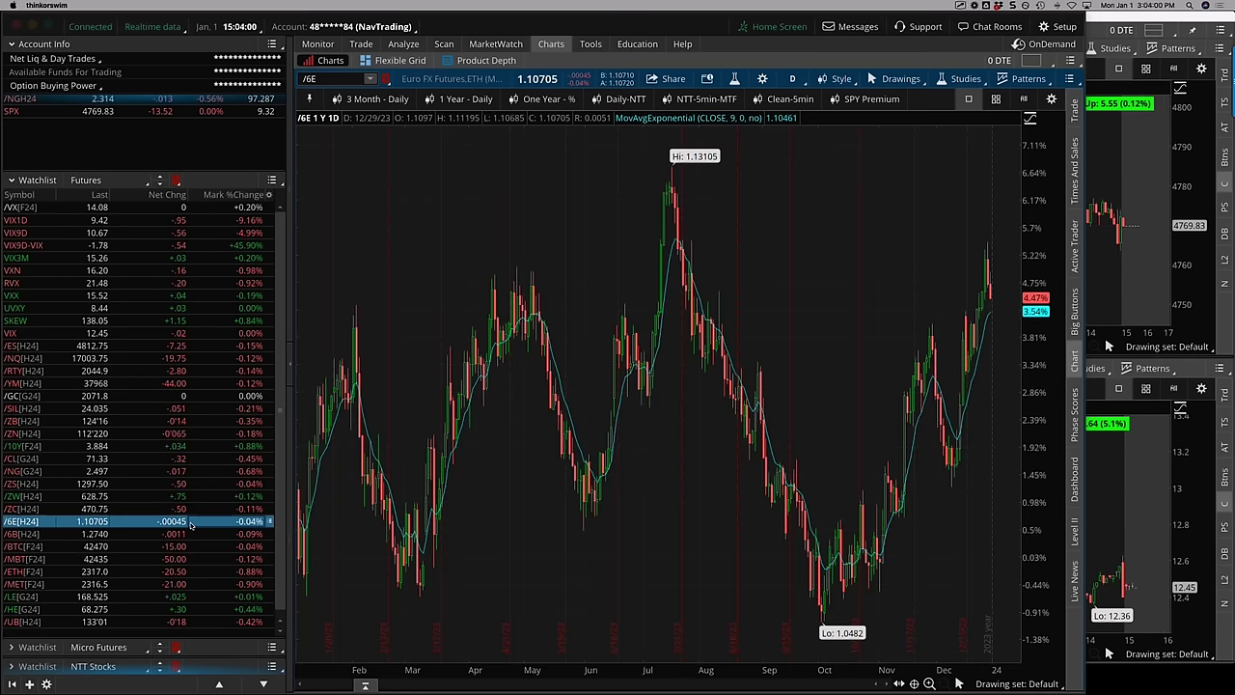
pyautogui.click(192, 533)
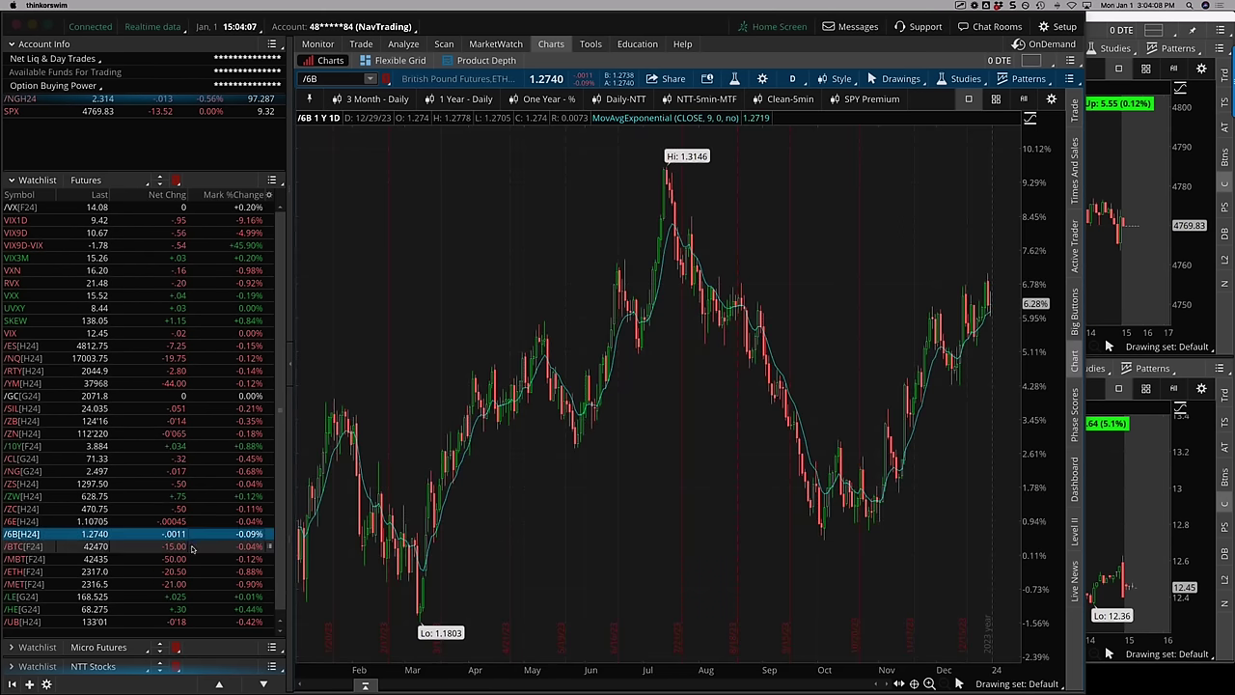
pyautogui.click(192, 546)
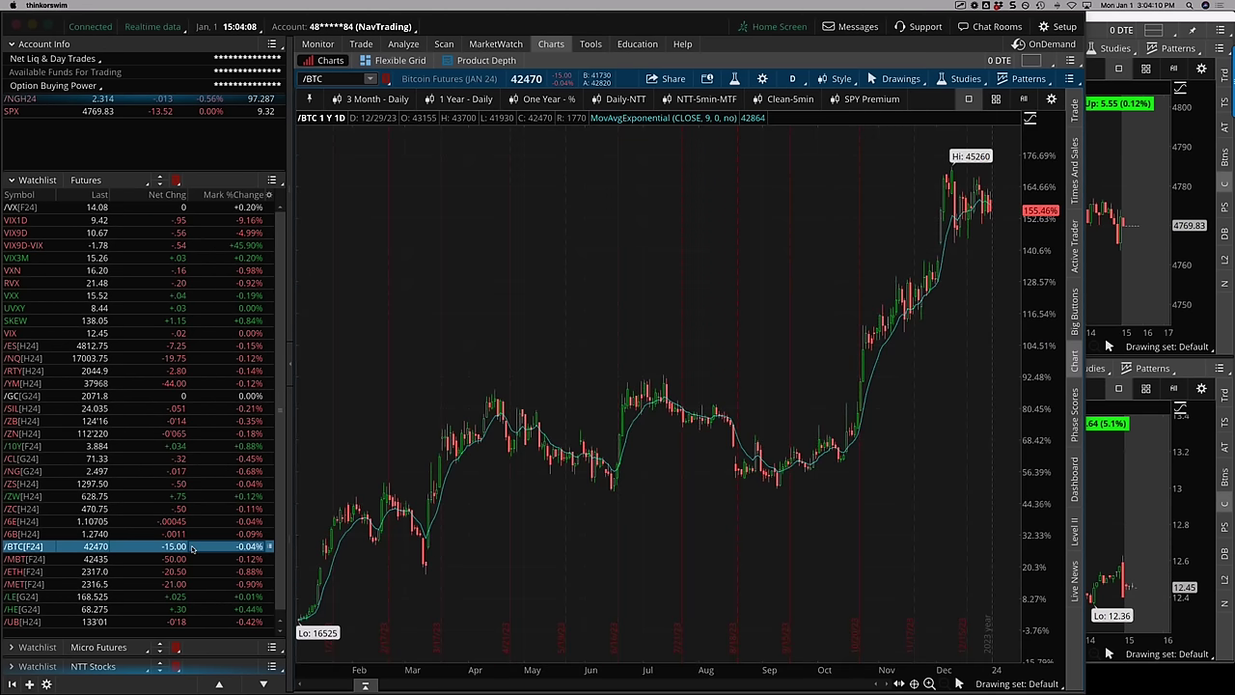